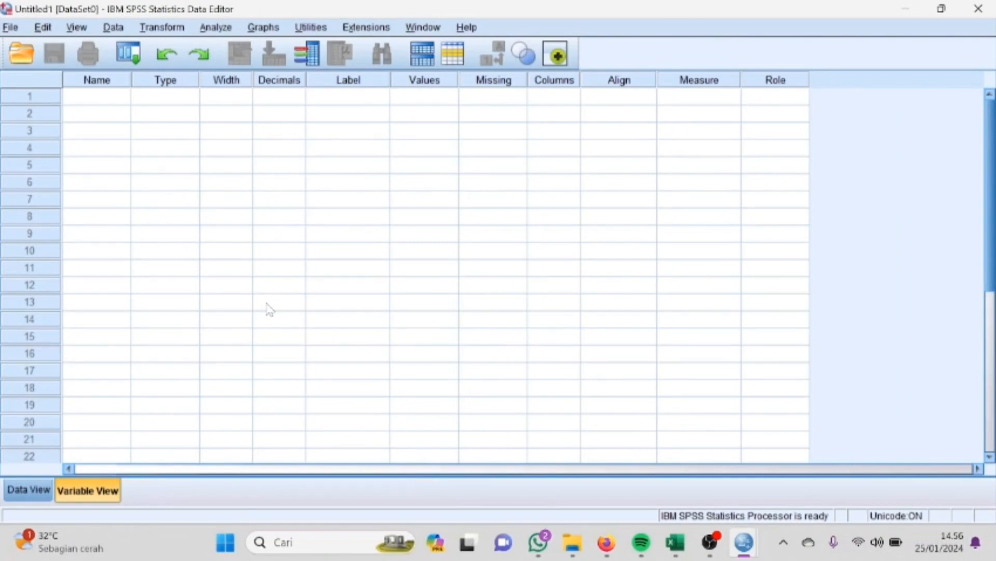
Step: Switch to the Excel workbook and copy the Skala Nyeri and Kualitas Tidur values in B107:C126 on Sheet1, without the headers
mouse_move(747, 542)
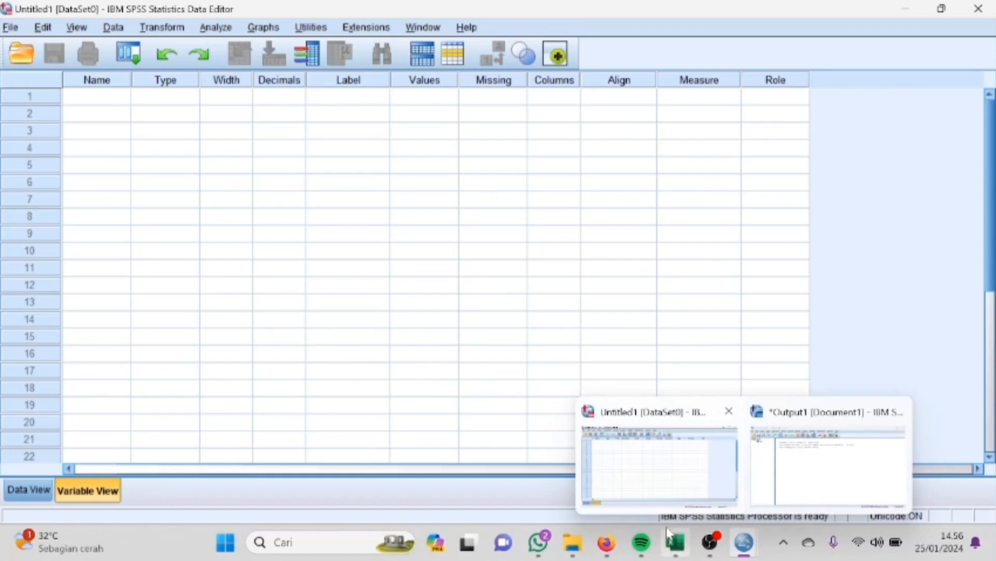
left_click(676, 542)
scroll(239, 297, "down", 6)
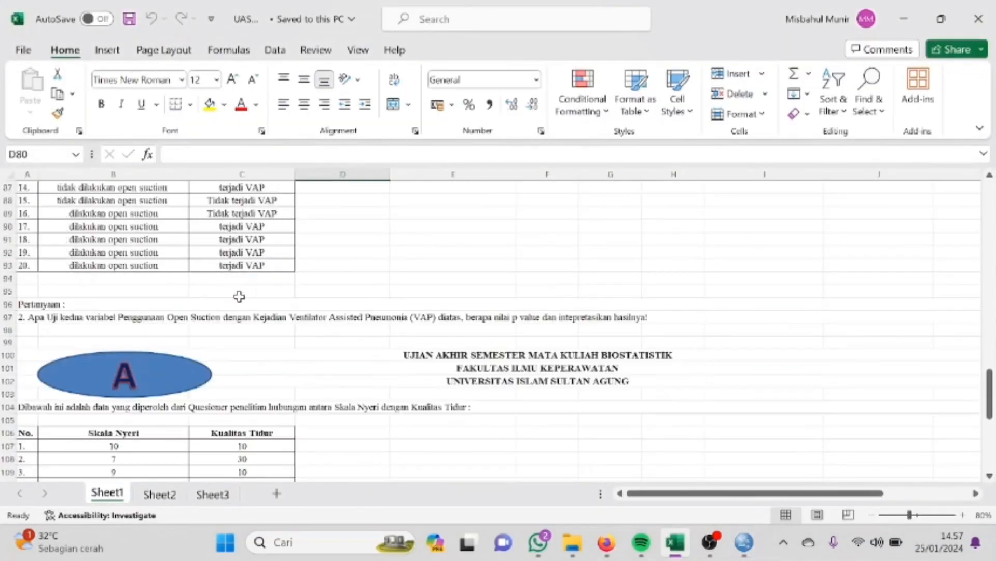
scroll(239, 296, "down", 2)
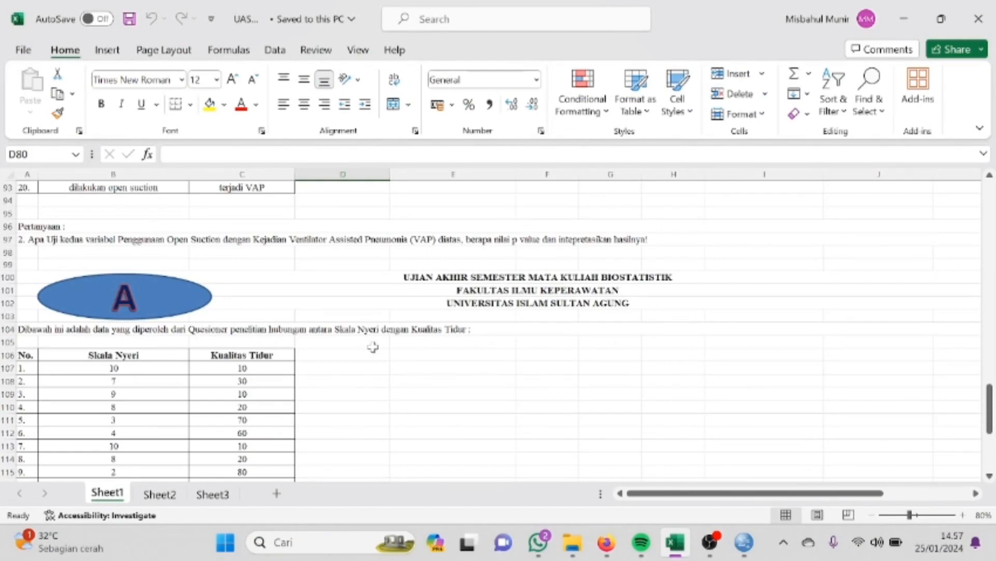
scroll(372, 347, "down", 3)
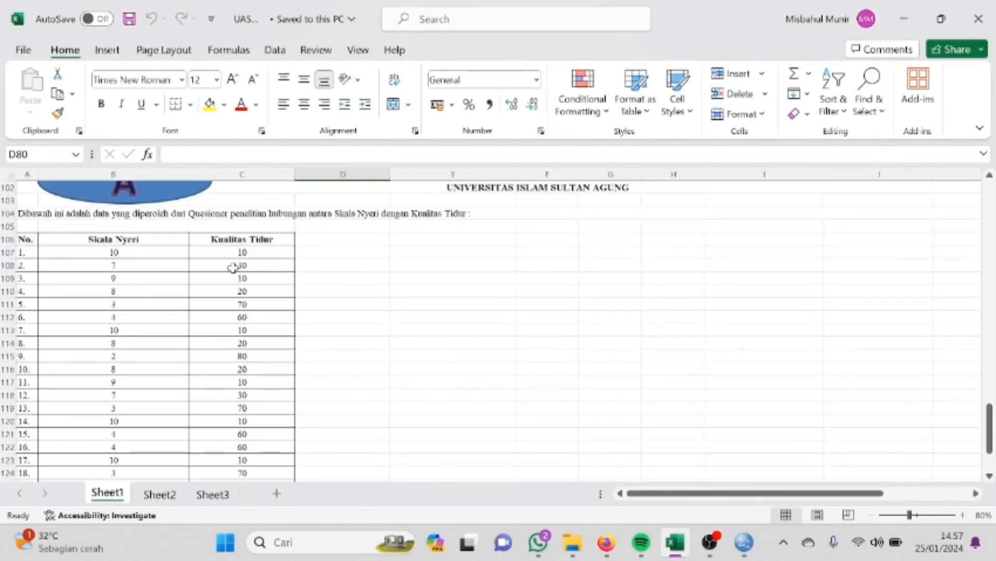
scroll(280, 278, "down", 5)
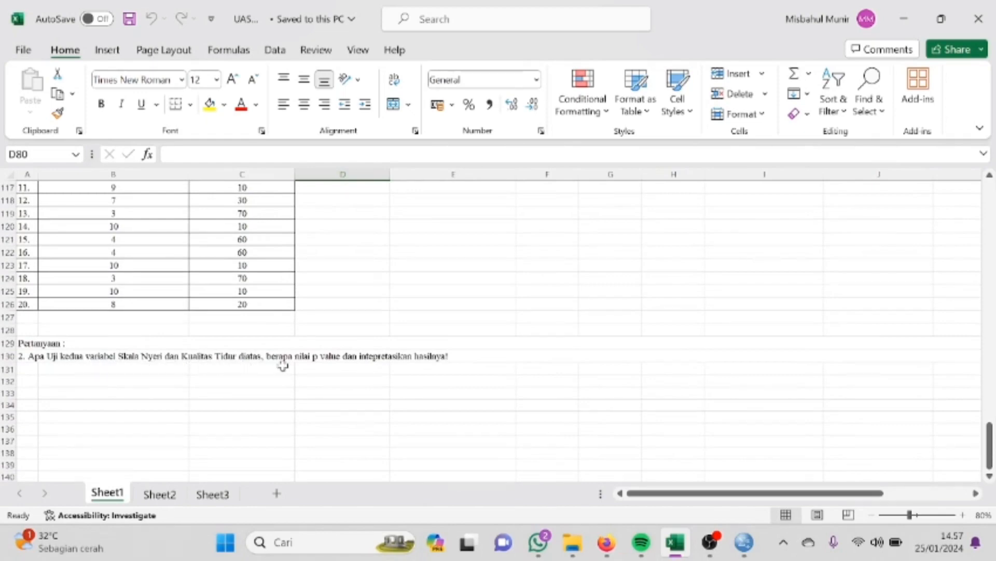
scroll(299, 366, "up", 5)
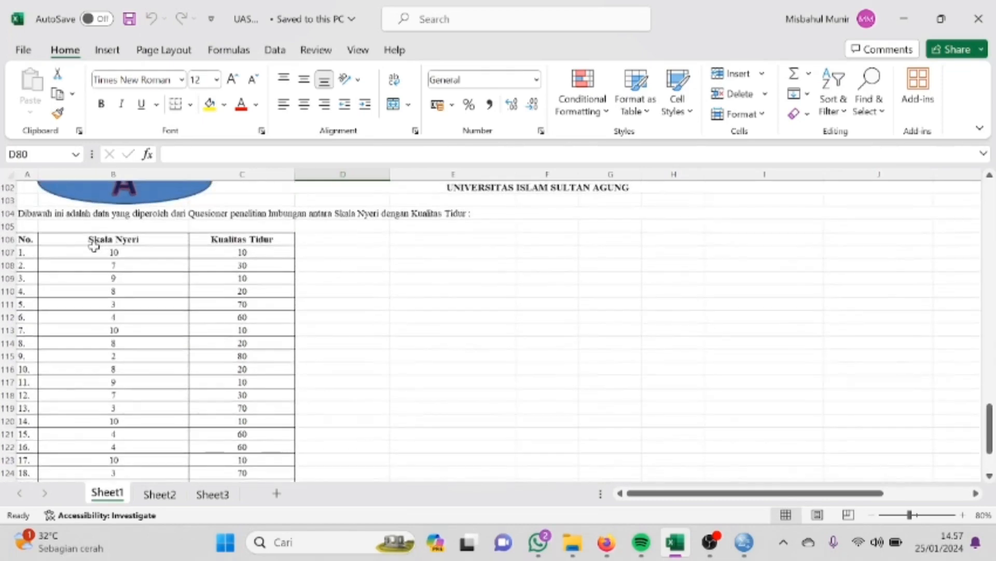
left_click_drag(98, 252, 221, 457)
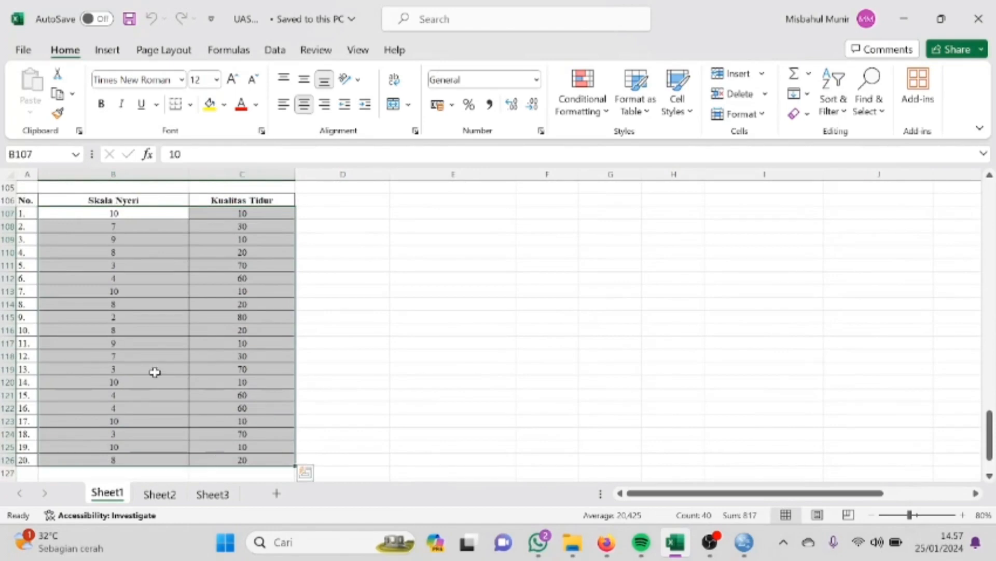
right_click(153, 372)
left_click(261, 62)
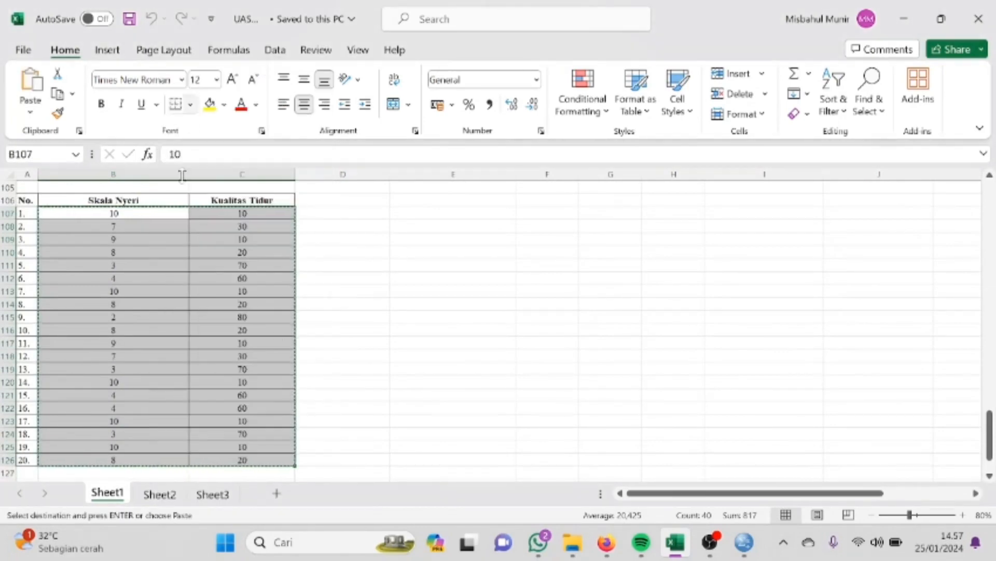
Step: Switch to the SPSS Data Editor and paste the copied values into Data View, starting at row 1 of the first column
left_click(744, 542)
left_click(680, 476)
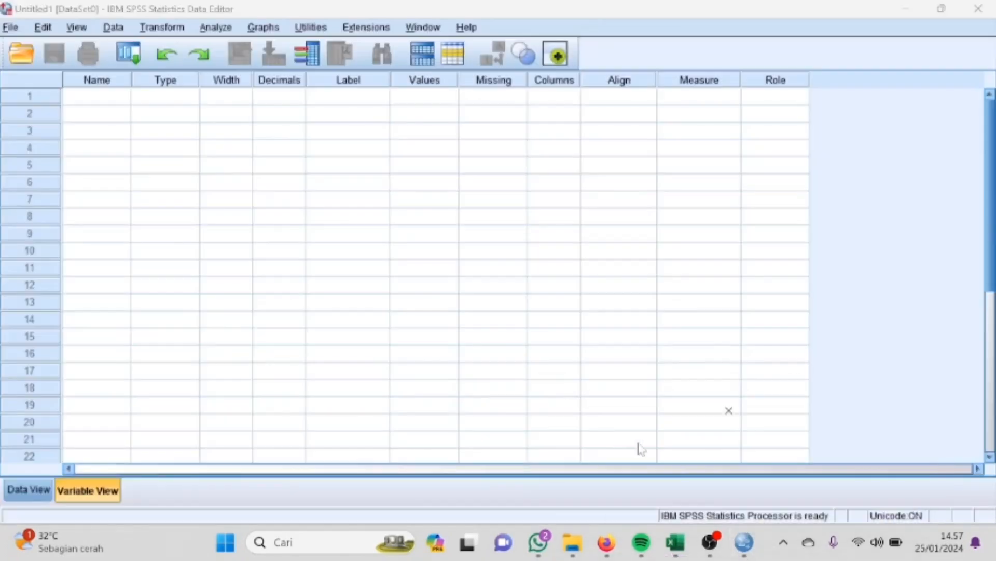
left_click(33, 494)
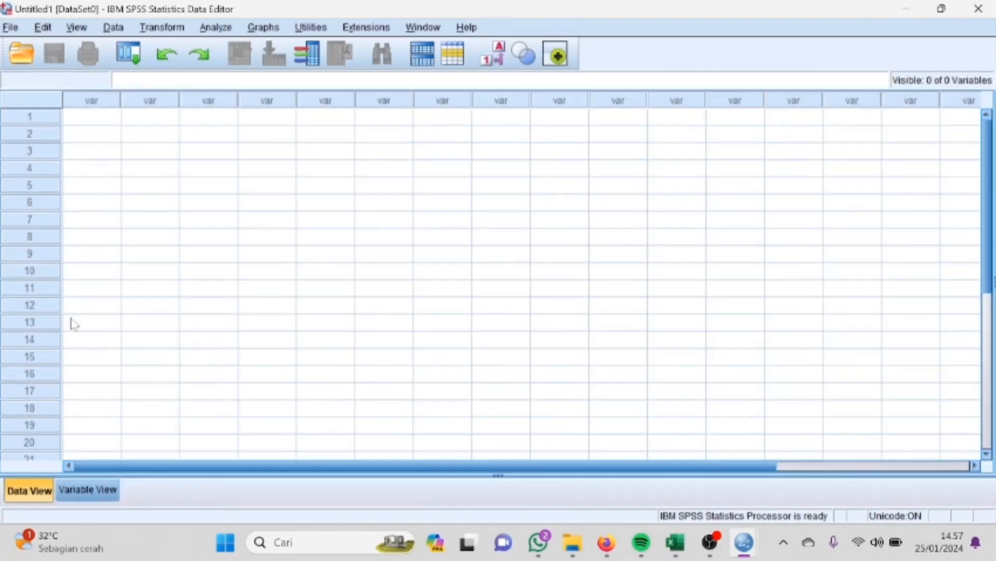
left_click(97, 119)
right_click(99, 122)
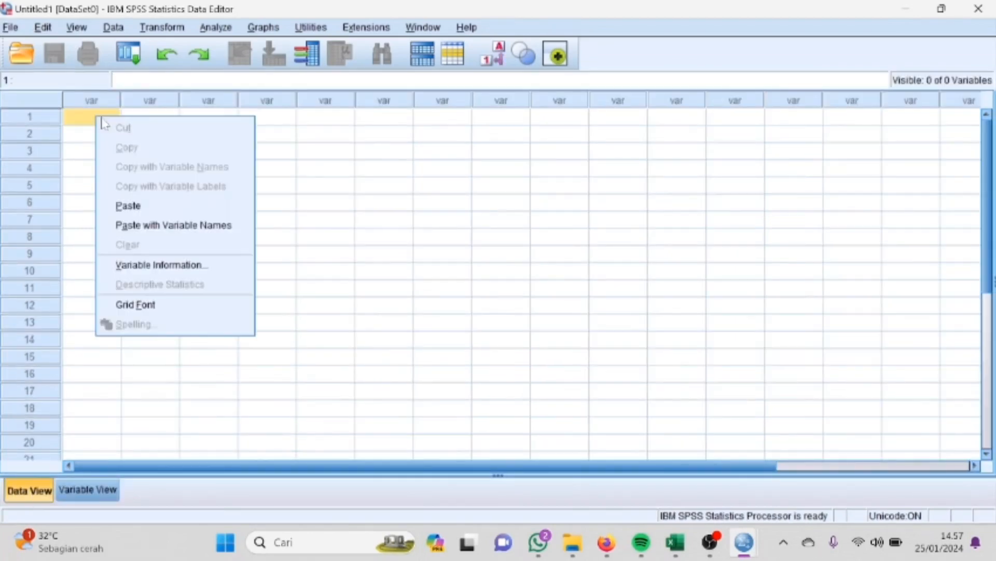
left_click(122, 203)
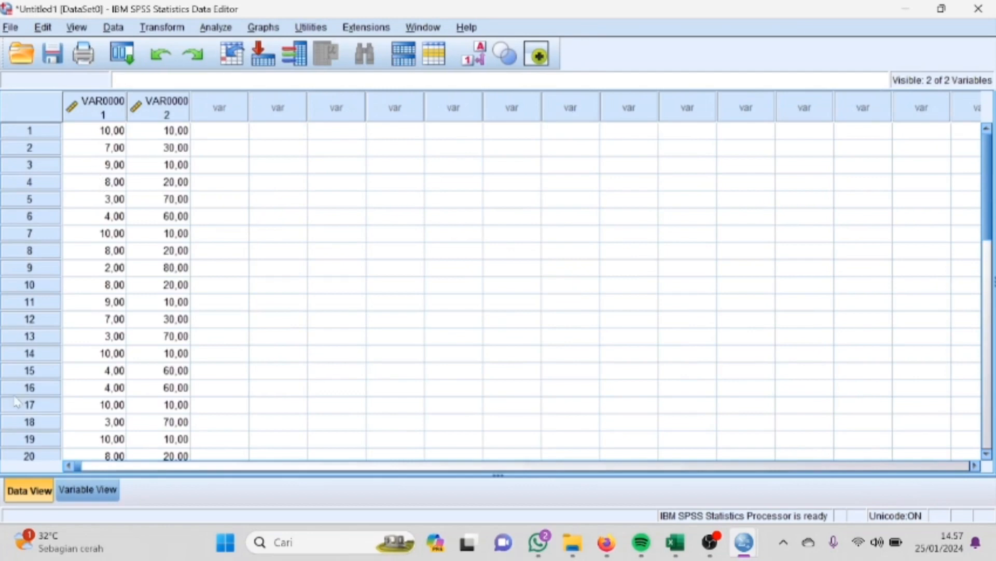
Step: Rename the two variables in Variable View as SKALA_NYERI and KUALITAS_TIDUR
left_click(66, 498)
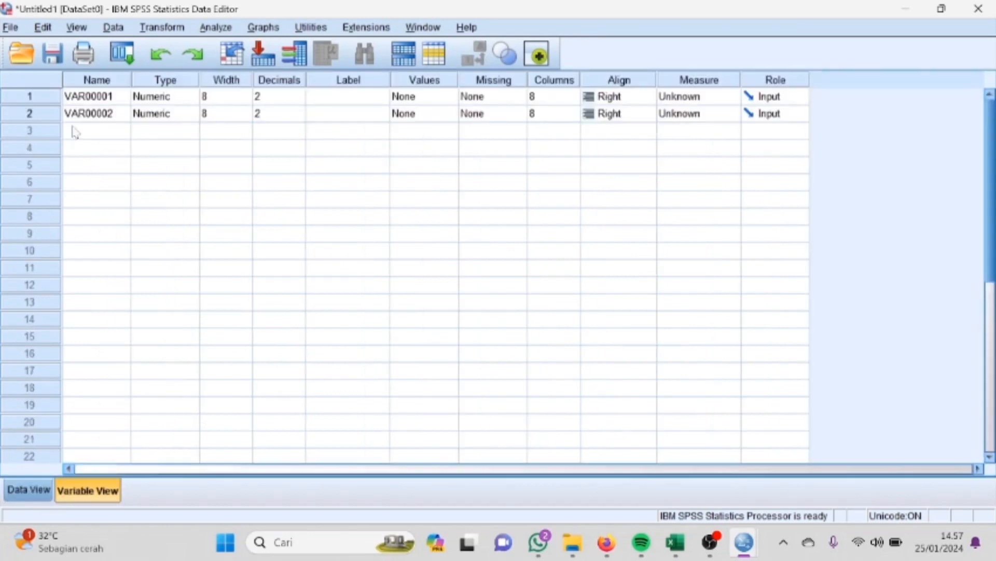
left_click(79, 100)
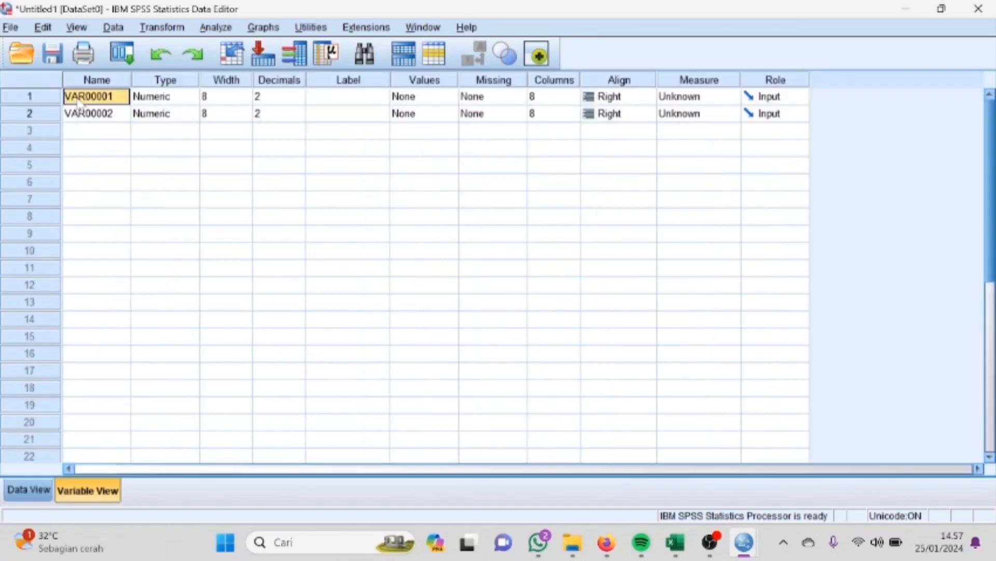
type("SKALA_")
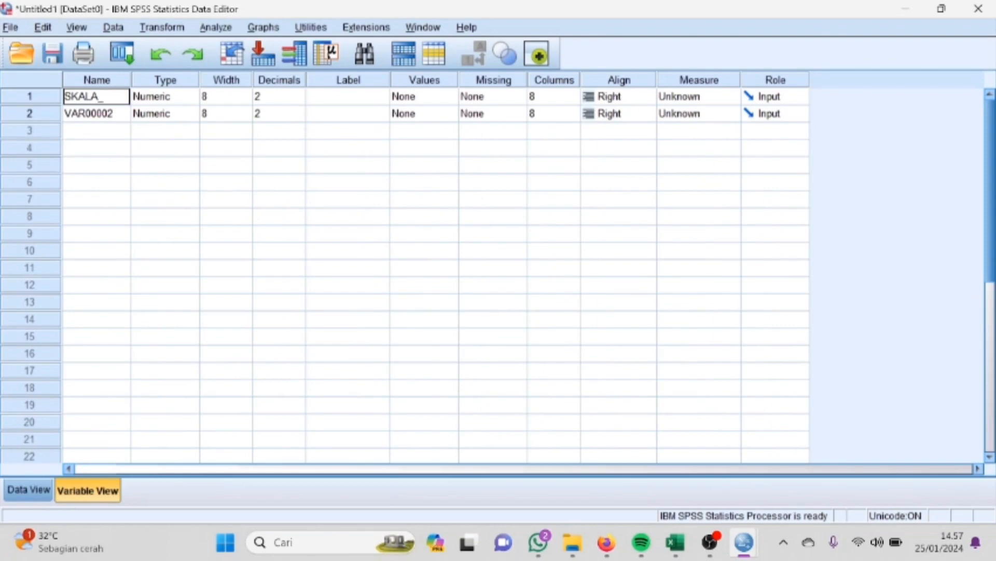
type("NYERI")
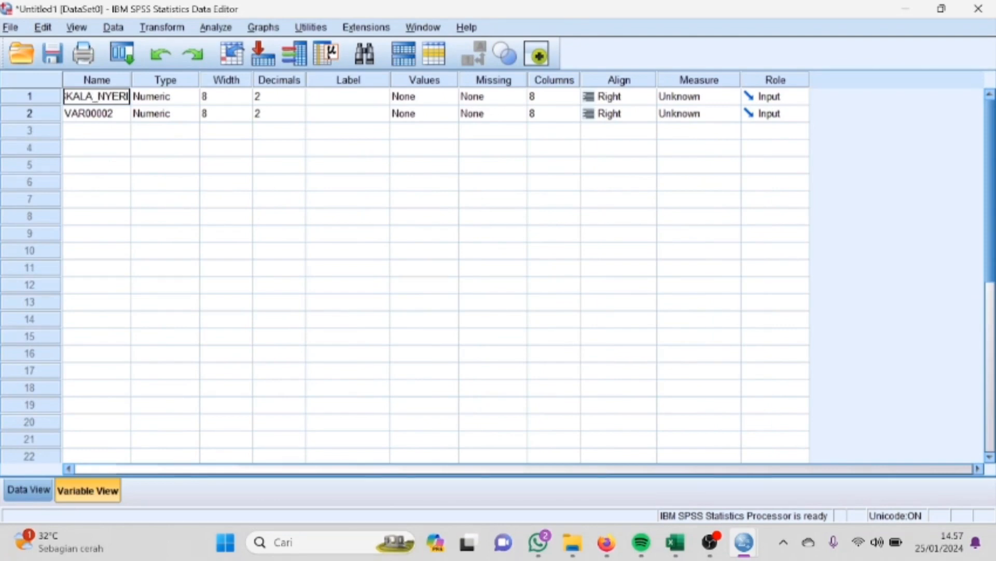
key("Return")
type("KU")
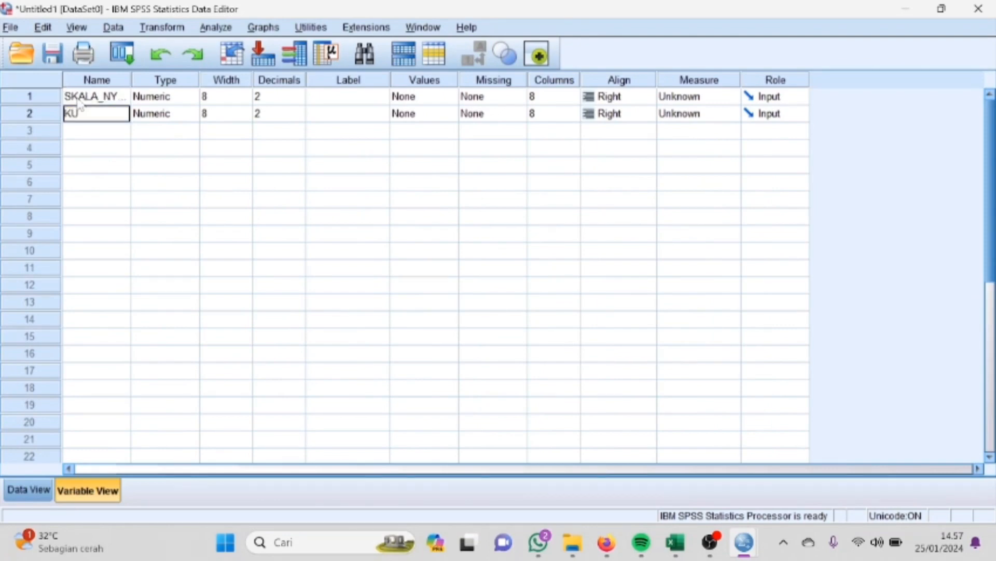
type("ALITAS_TIDUR")
Step: Set the decimals of both variables to 0
left_click(268, 97)
left_click(299, 93)
left_click(300, 100)
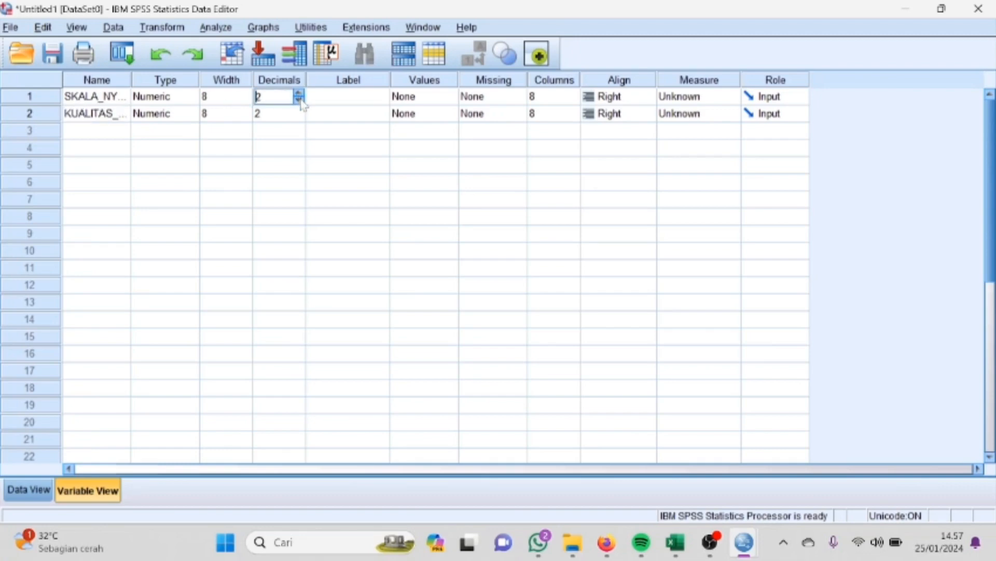
left_click(300, 100)
left_click(289, 117)
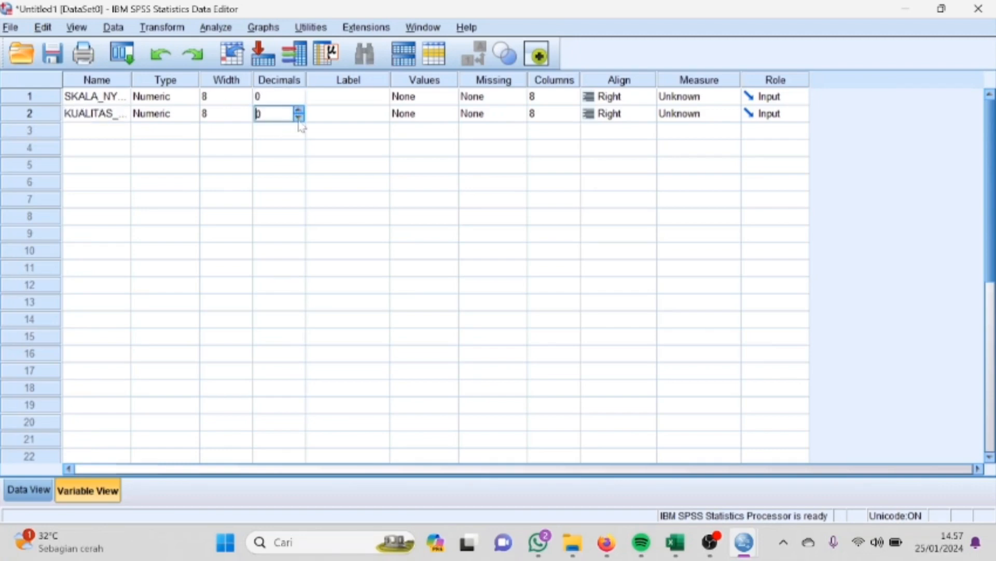
Step: Label the first variable SKALA NYERI and the second variable KUALITAS TIDUR
left_click(364, 98)
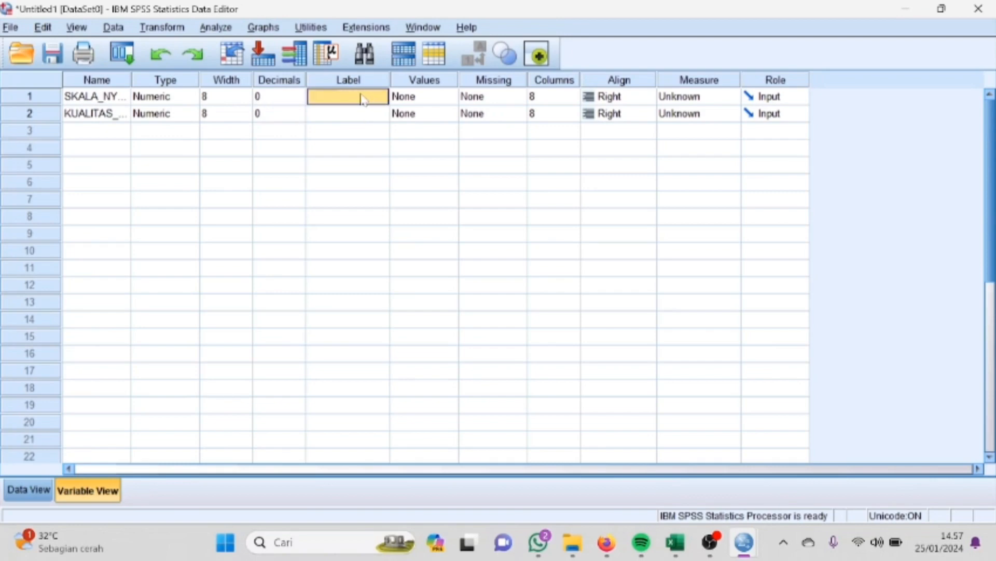
type("SKALA NY")
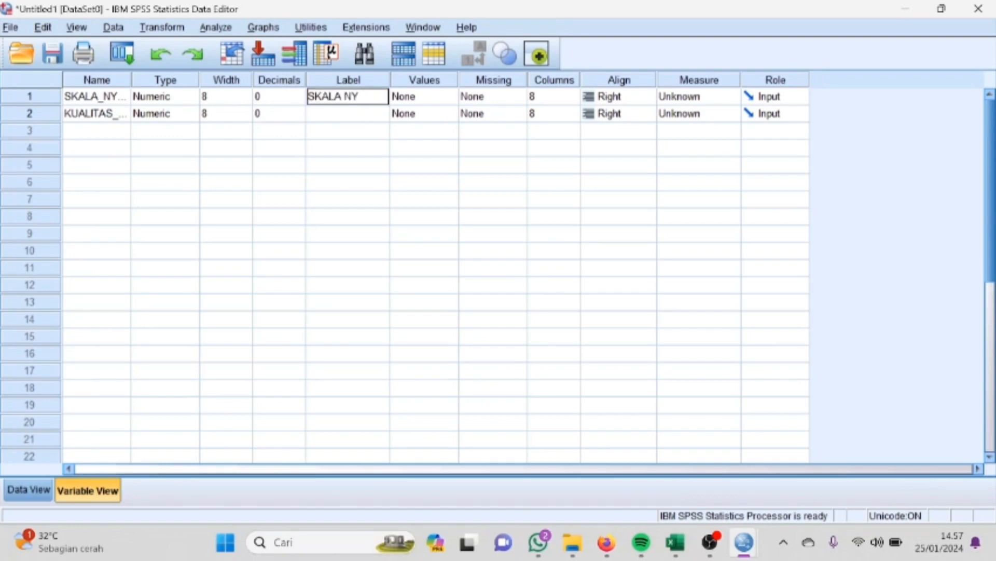
type("ERI")
key("Return")
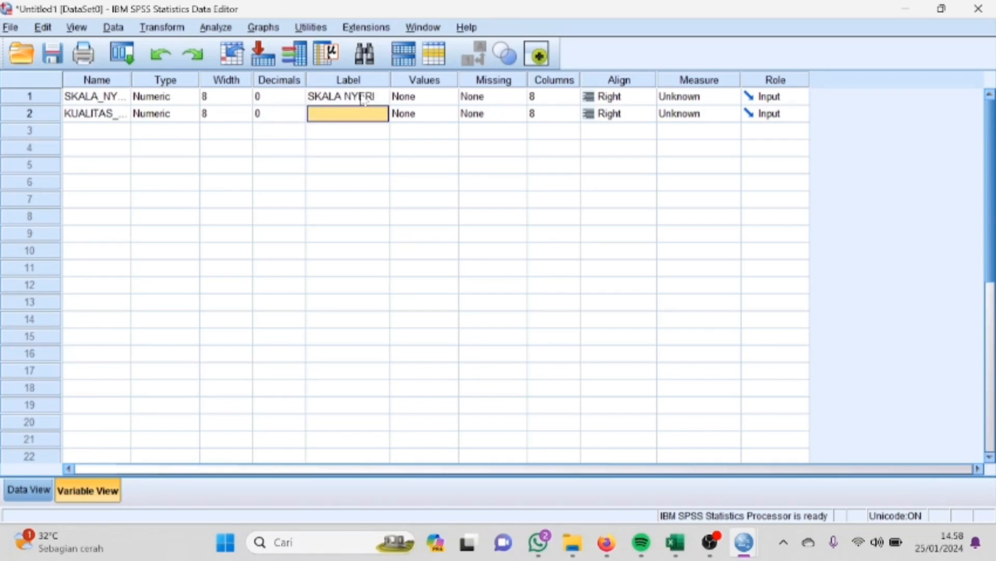
type("KUALITAS")
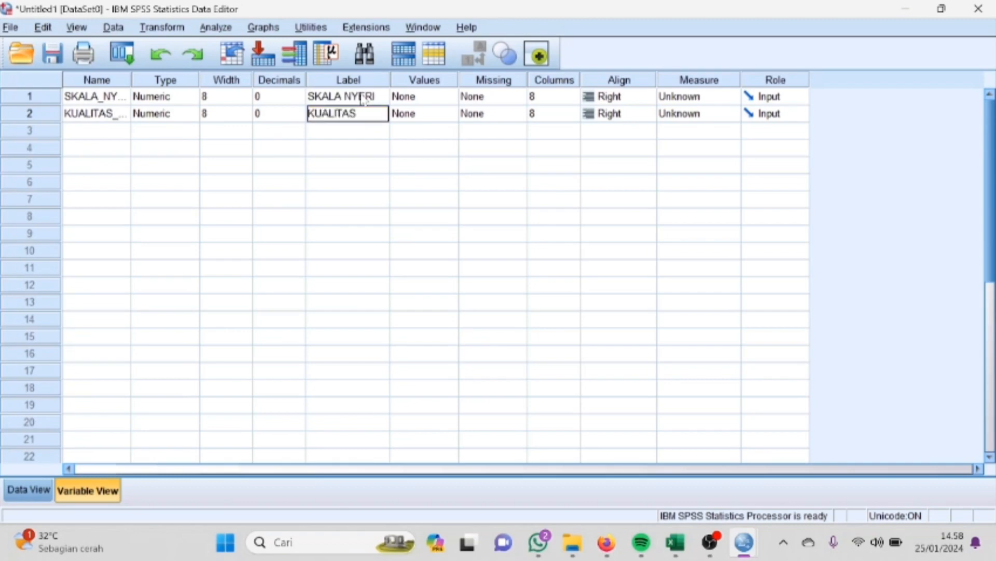
type(" TIDUR")
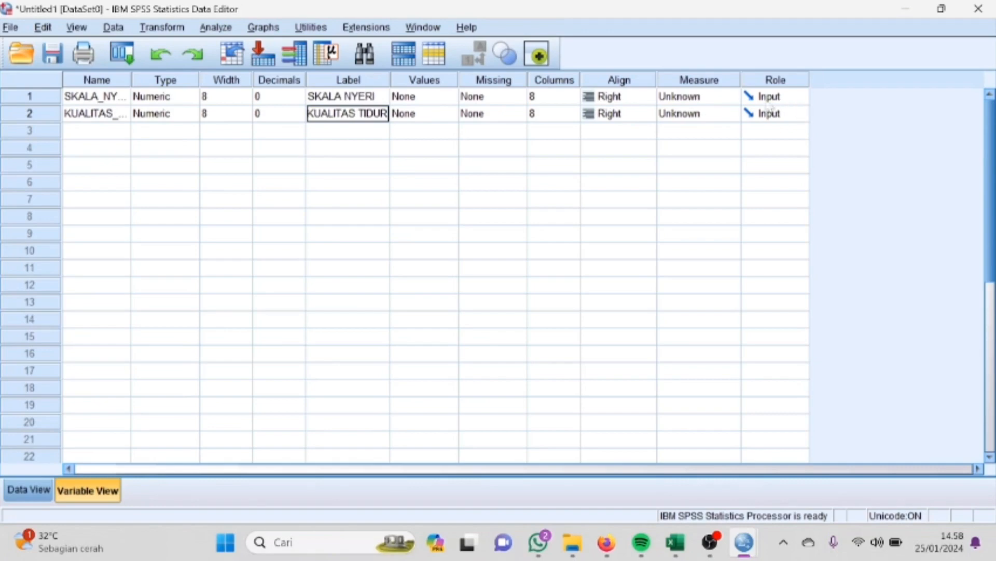
Step: Set the measurement level of both variables to Scale
left_click(726, 97)
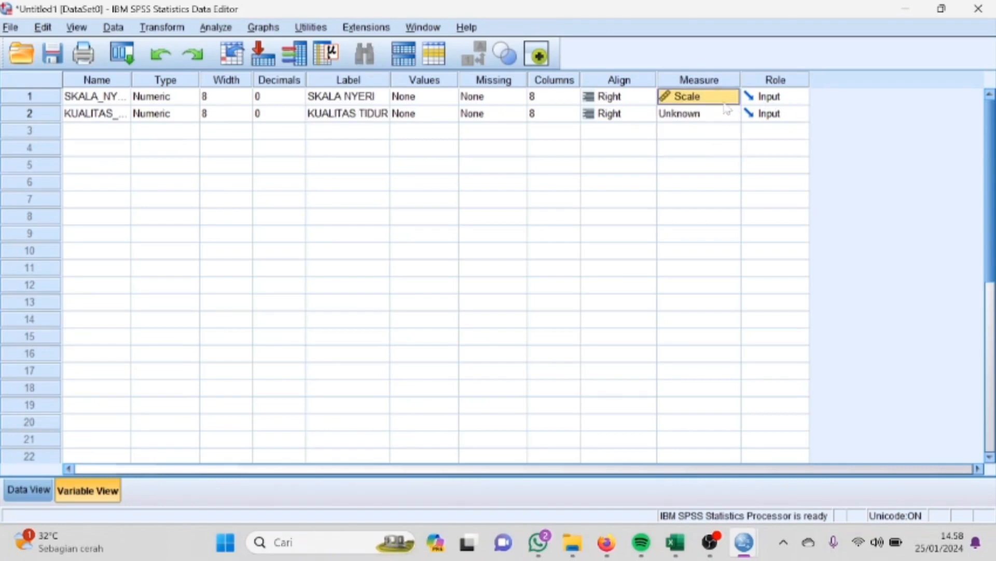
left_click(725, 113)
left_click(728, 131)
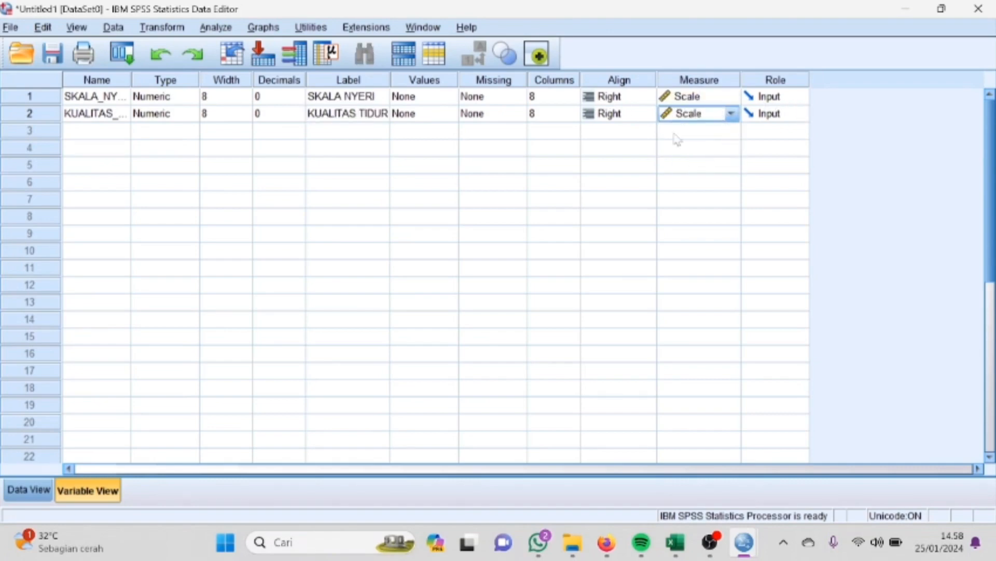
Step: Start an Explore analysis with SKALA NYERI and KUALITAS TIDUR in the dependent list
left_click(218, 28)
mouse_move(243, 65)
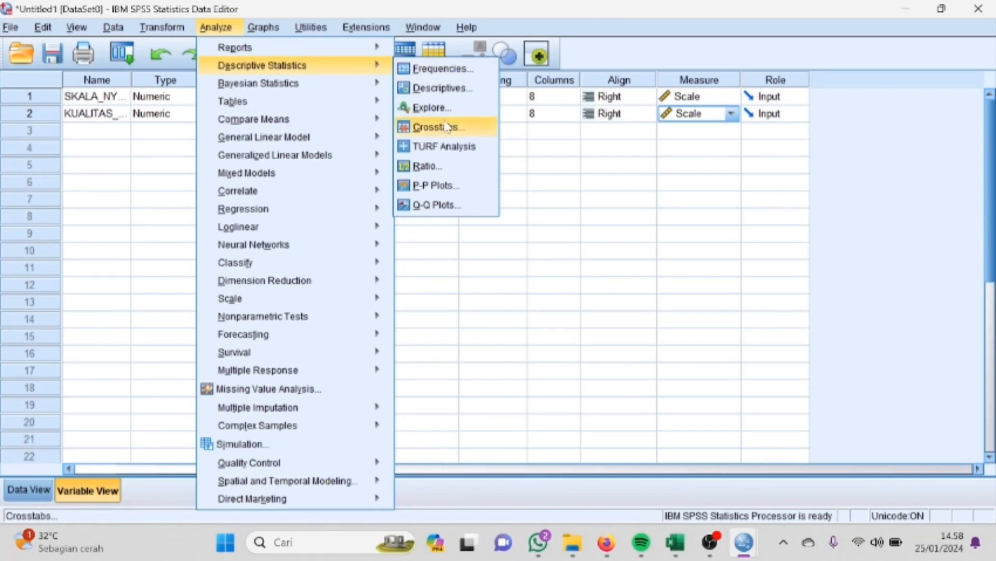
left_click(443, 107)
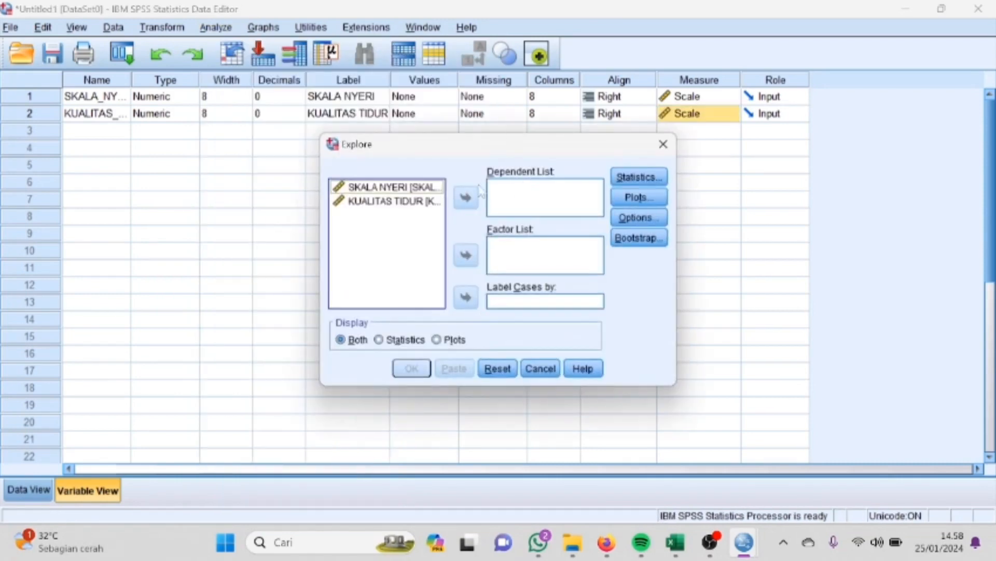
left_click(430, 187)
left_click(466, 197)
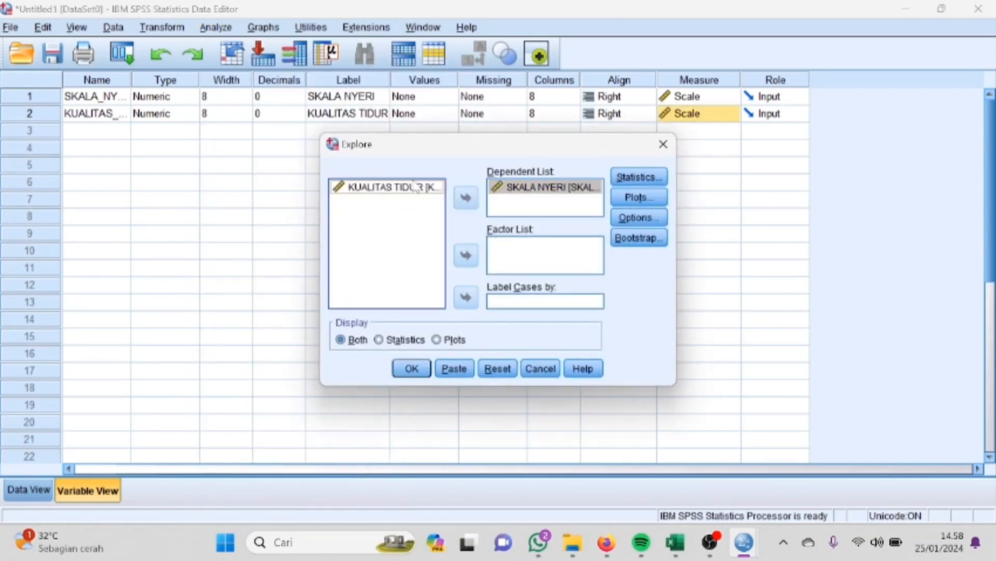
left_click(466, 198)
Step: Include normality plots with tests in the Explore analysis and run it
left_click(635, 198)
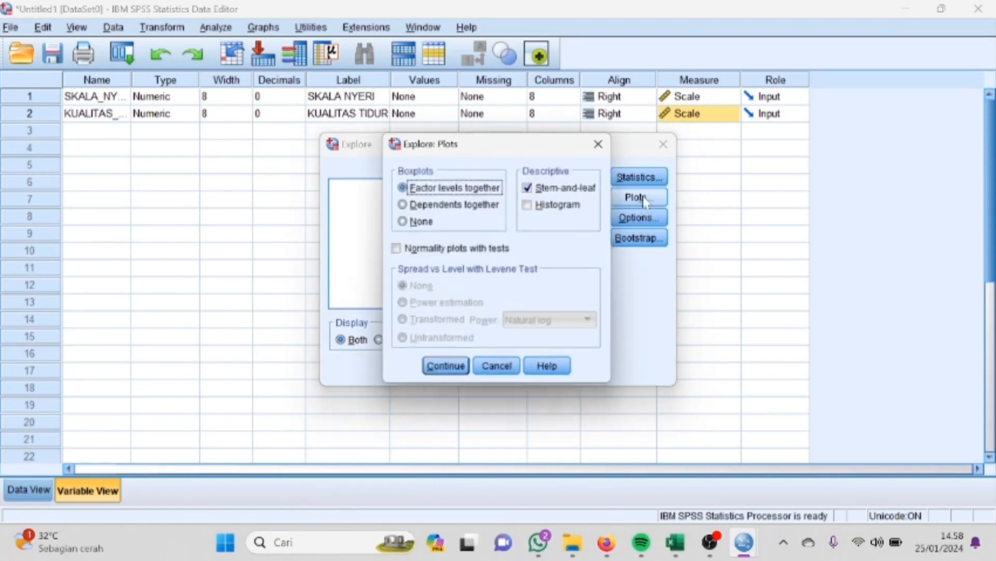
left_click(447, 250)
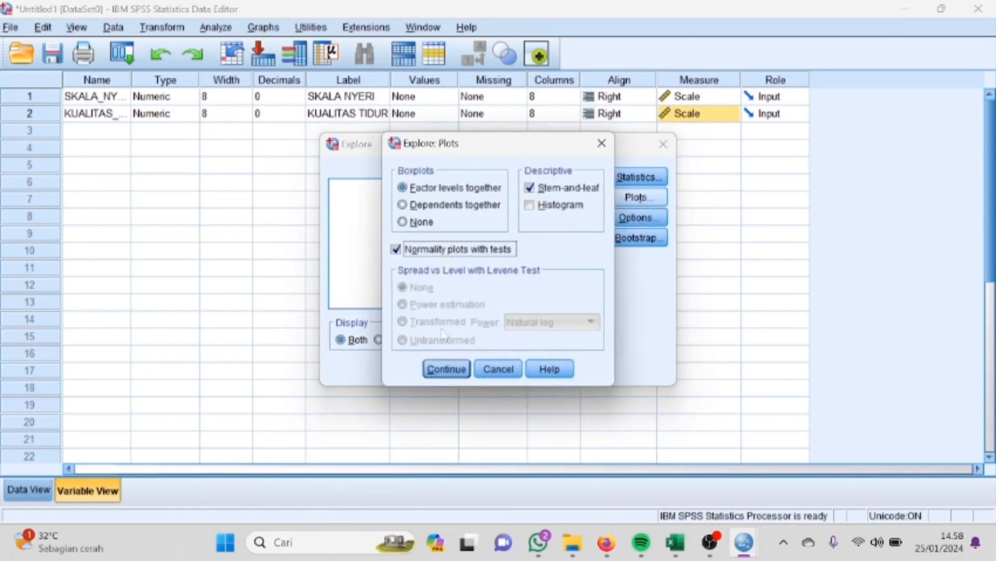
left_click(446, 370)
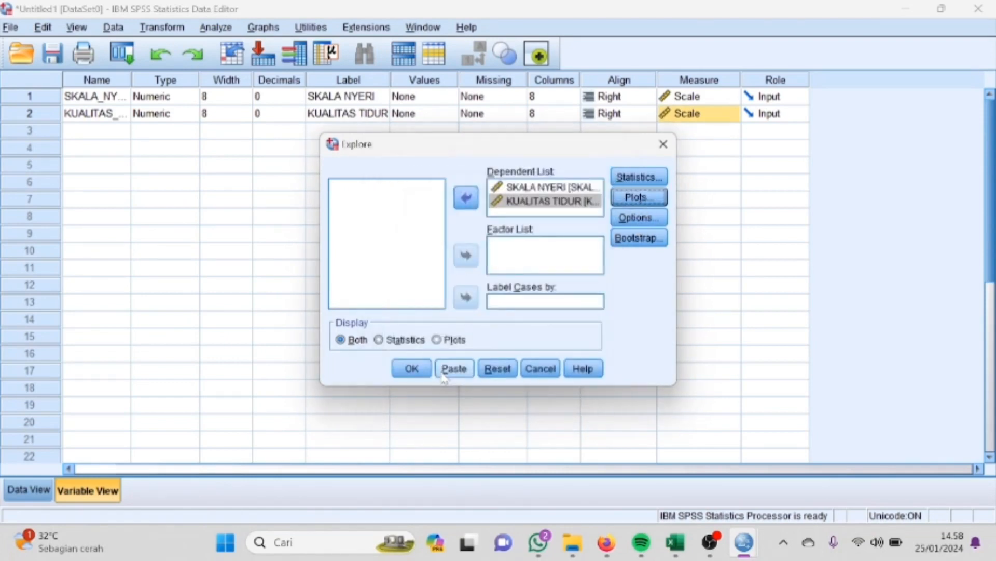
left_click(413, 366)
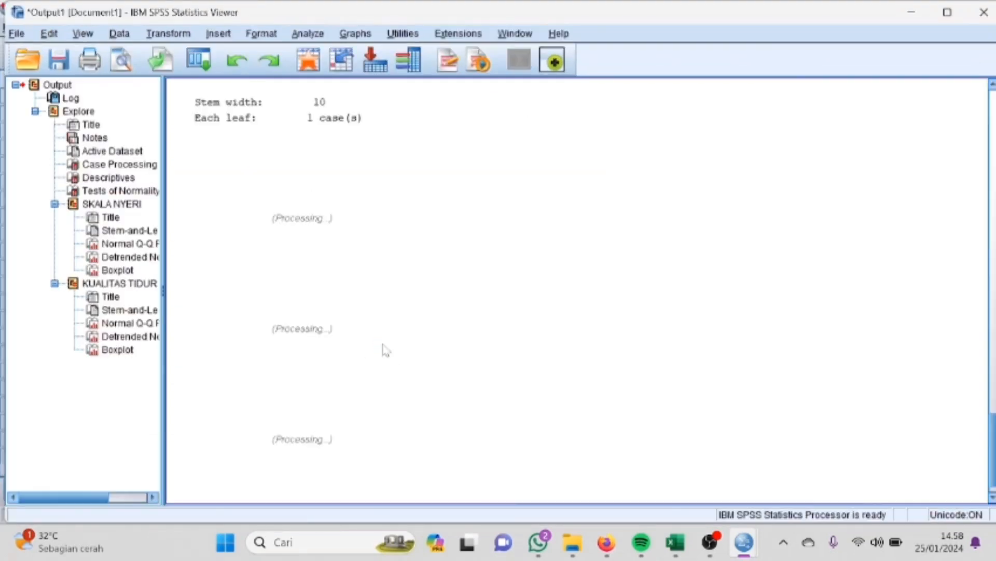
Step: Examine the Descriptives and Tests of Normality tables for both variables in the Explore output
scroll(410, 314, "down", 15)
scroll(411, 315, "down", 5)
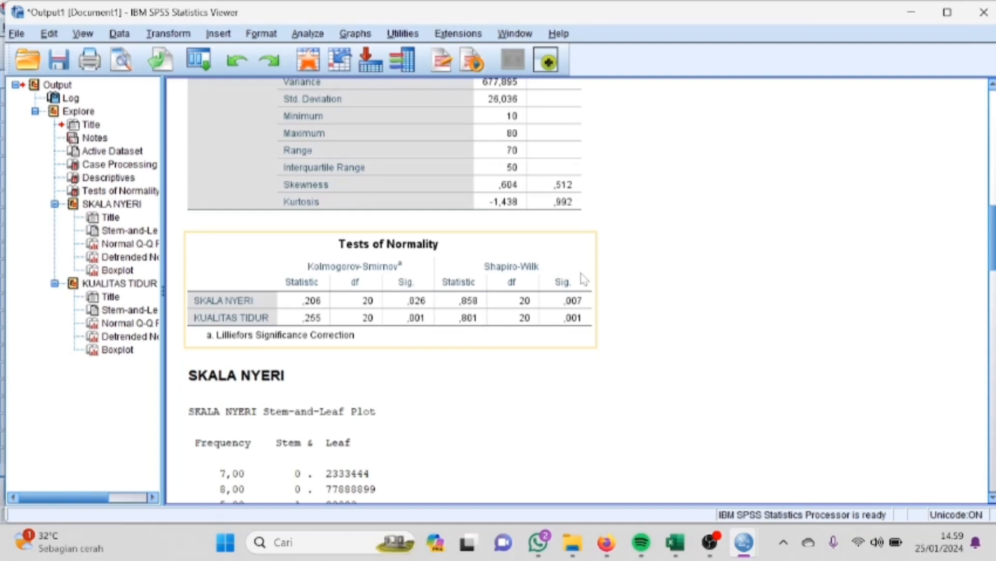
scroll(584, 279, "up", 4)
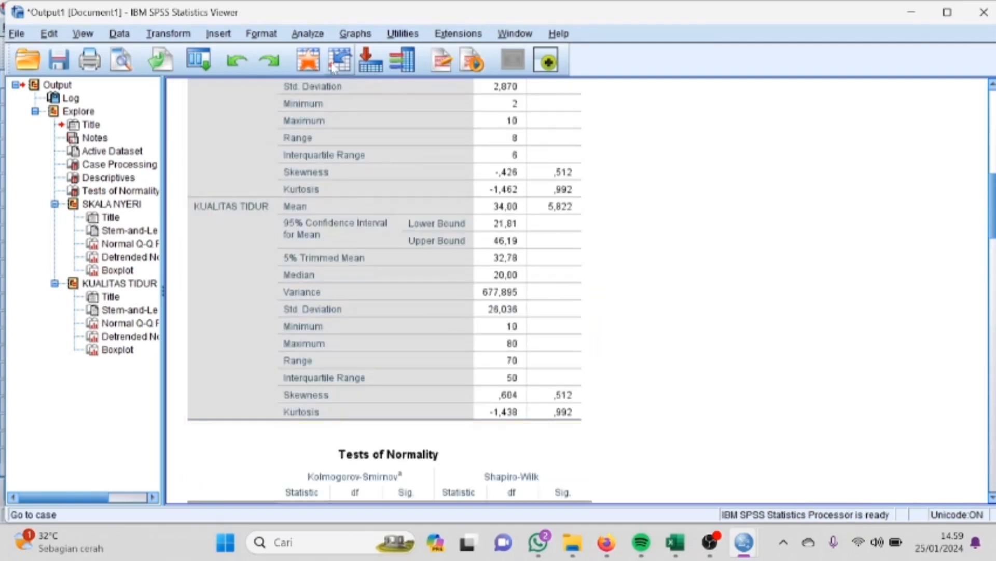
Step: Start a Bivariate Correlations analysis with SKALA NYERI and KUALITAS TIDUR as the variables
left_click(313, 36)
mouse_move(337, 53)
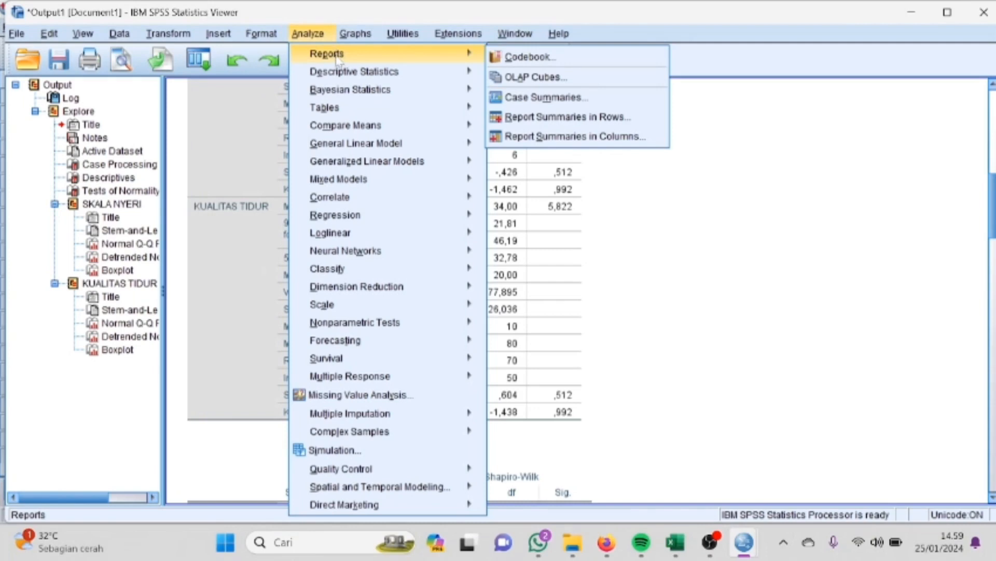
mouse_move(343, 88)
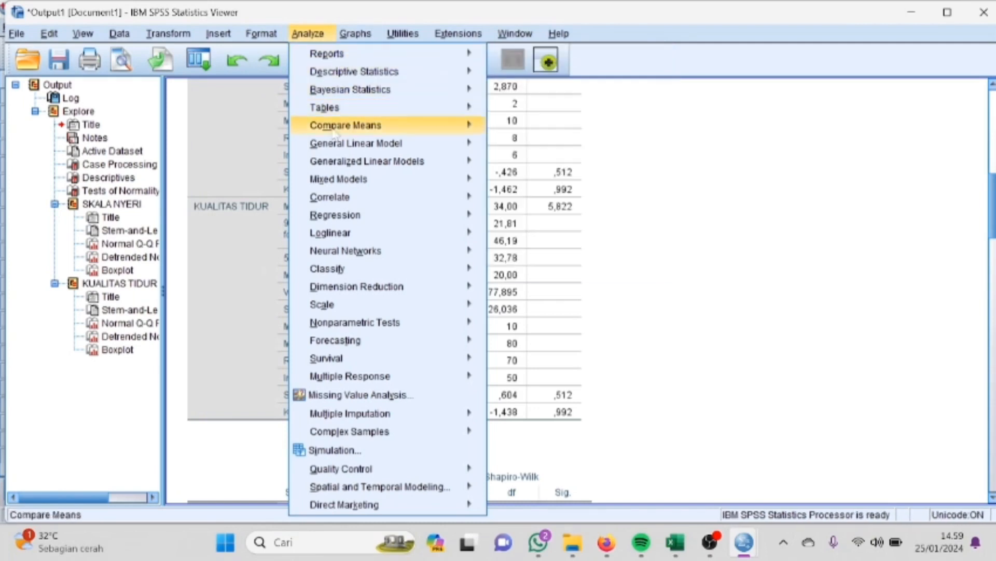
mouse_move(347, 197)
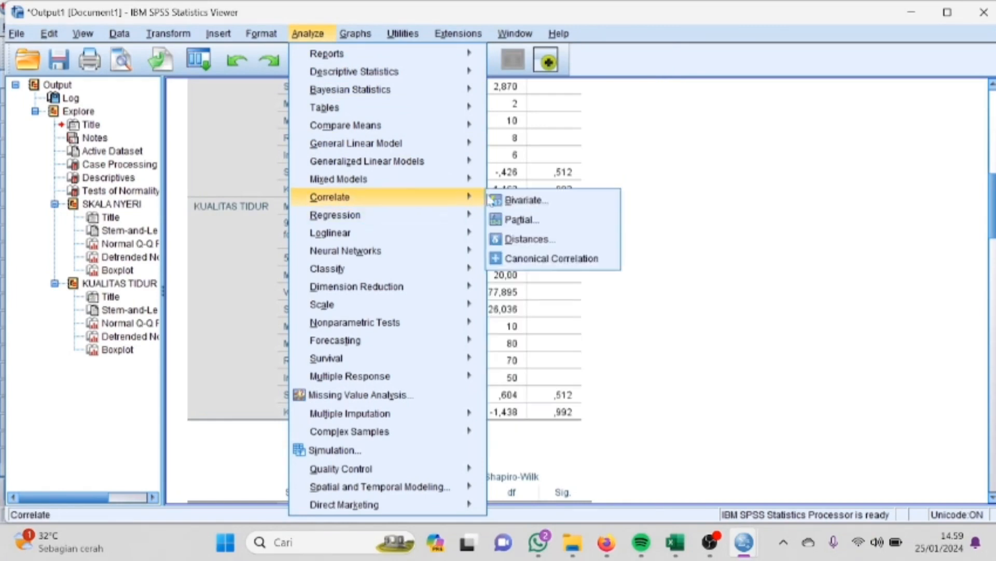
left_click(521, 200)
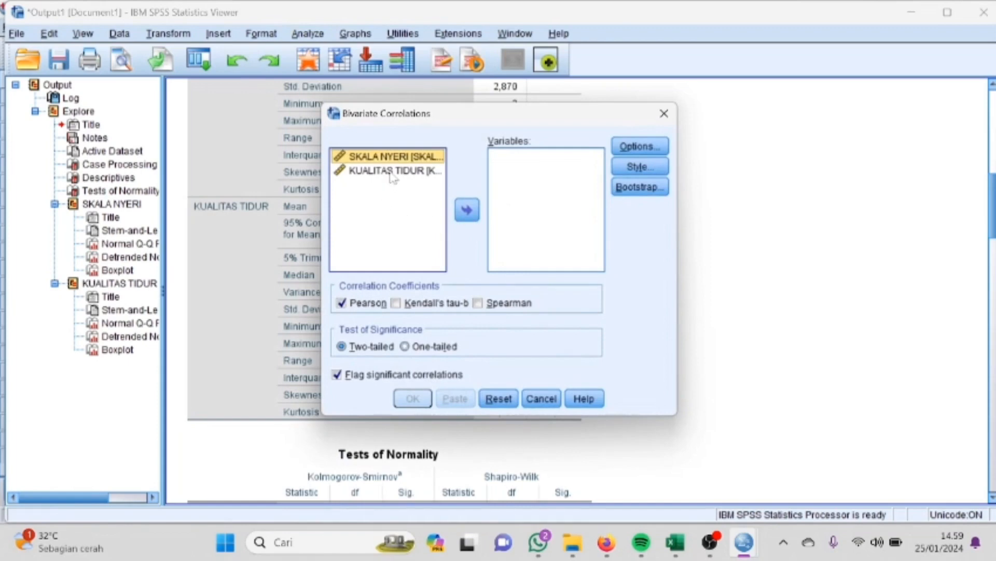
left_click(467, 210)
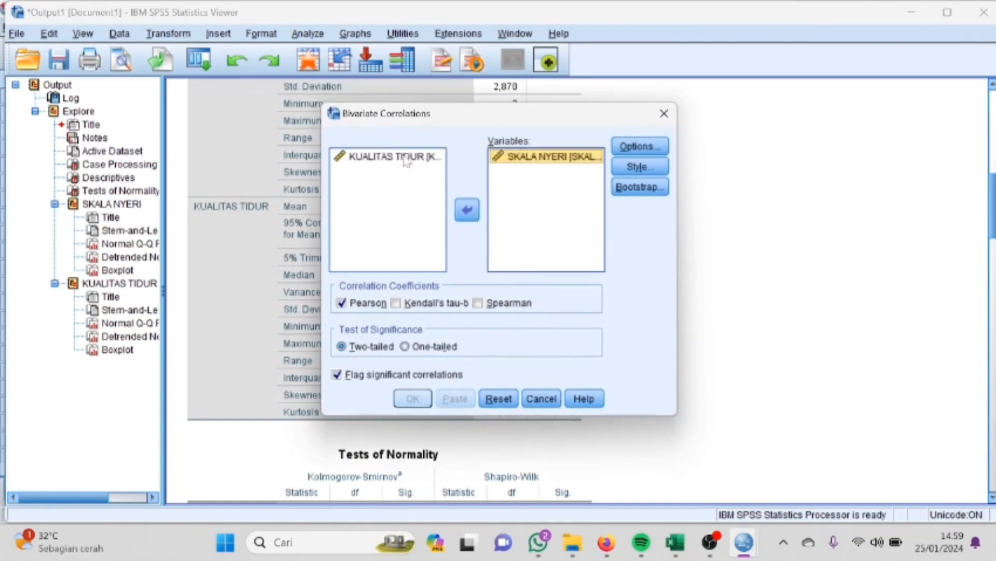
left_click(406, 161)
left_click(467, 210)
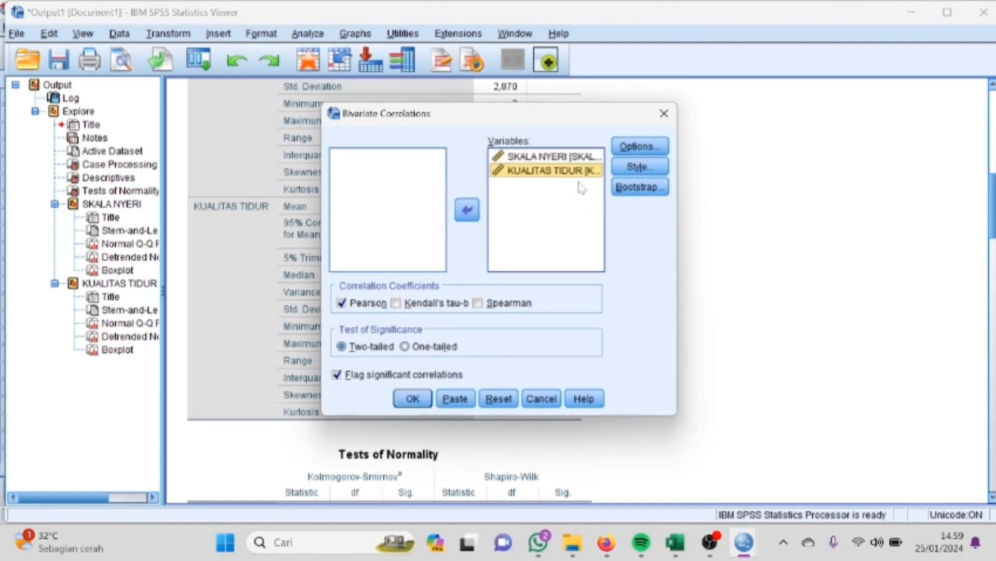
Step: Use the Spearman coefficient instead of Pearson, run the correlation and view the Correlations table
left_click(477, 303)
left_click(369, 302)
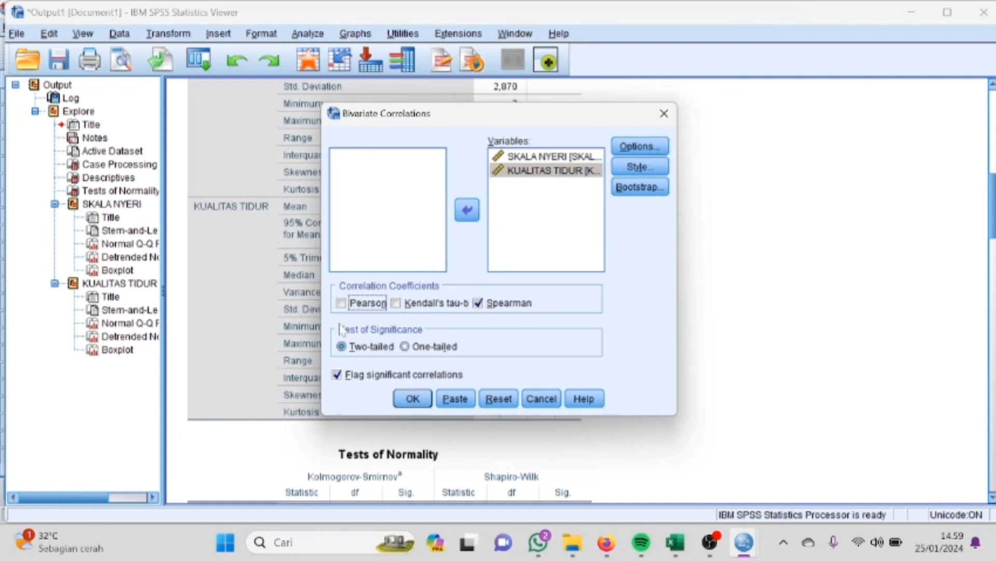
left_click(413, 399)
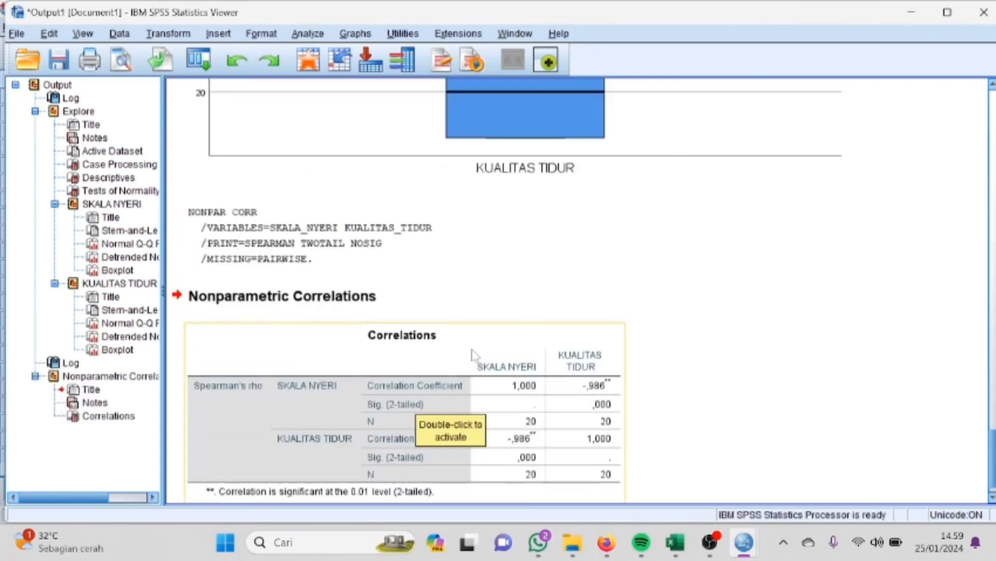
scroll(474, 356, "down", 1)
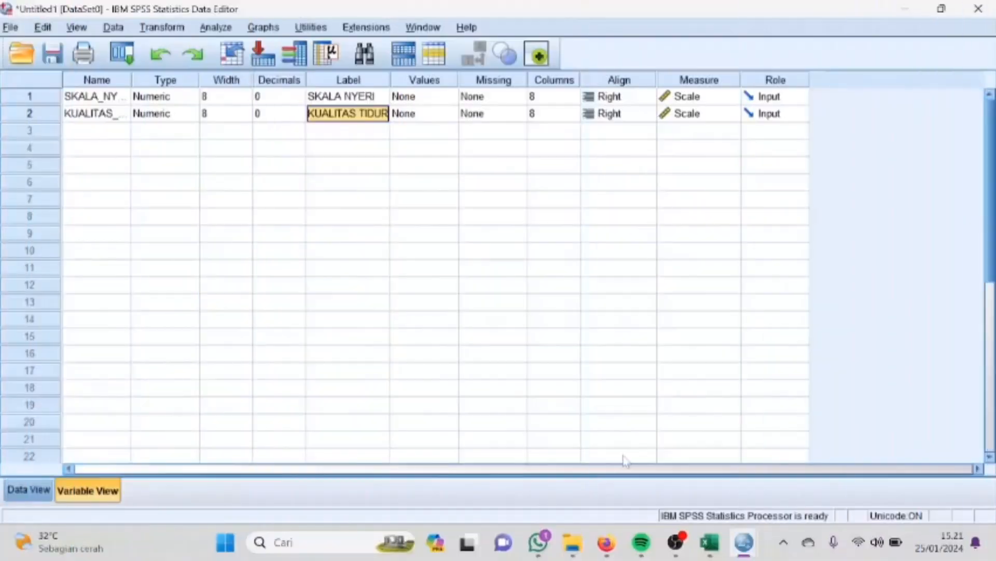
Step: Switch to the Excel workbook and copy the 20 rows of Open Suction and VAP data without the headers
left_click(709, 551)
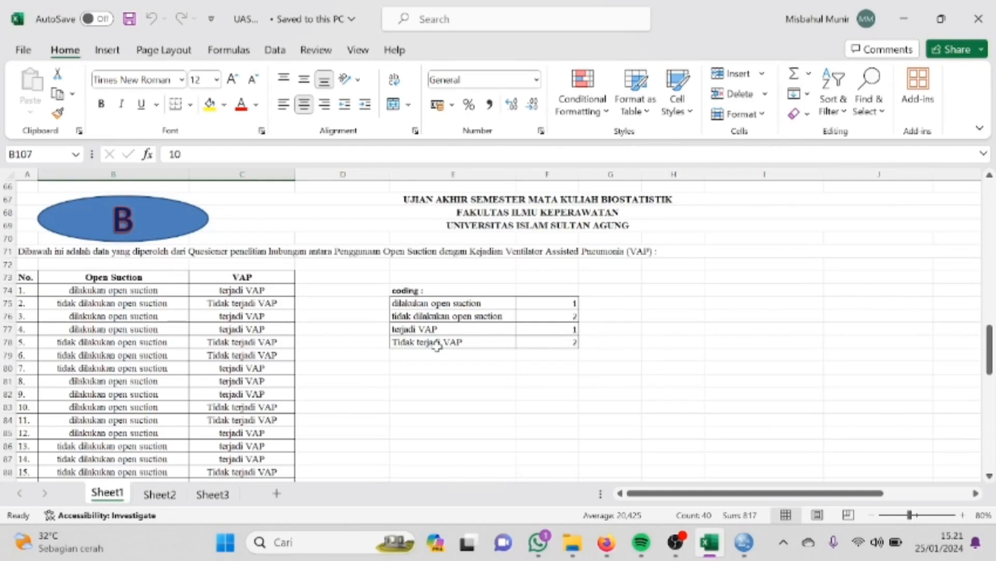
scroll(437, 345, "down", 5)
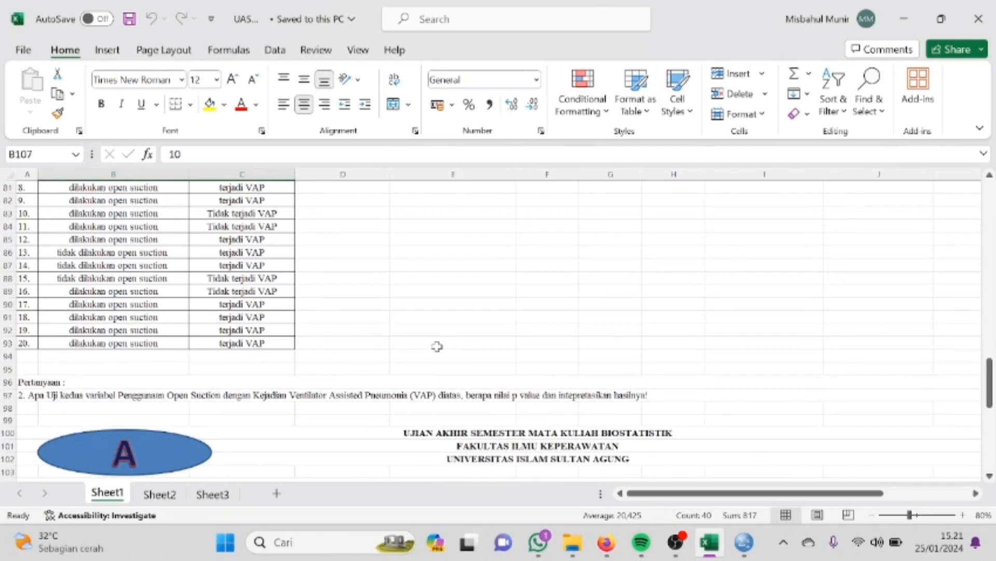
scroll(437, 346, "up", 4)
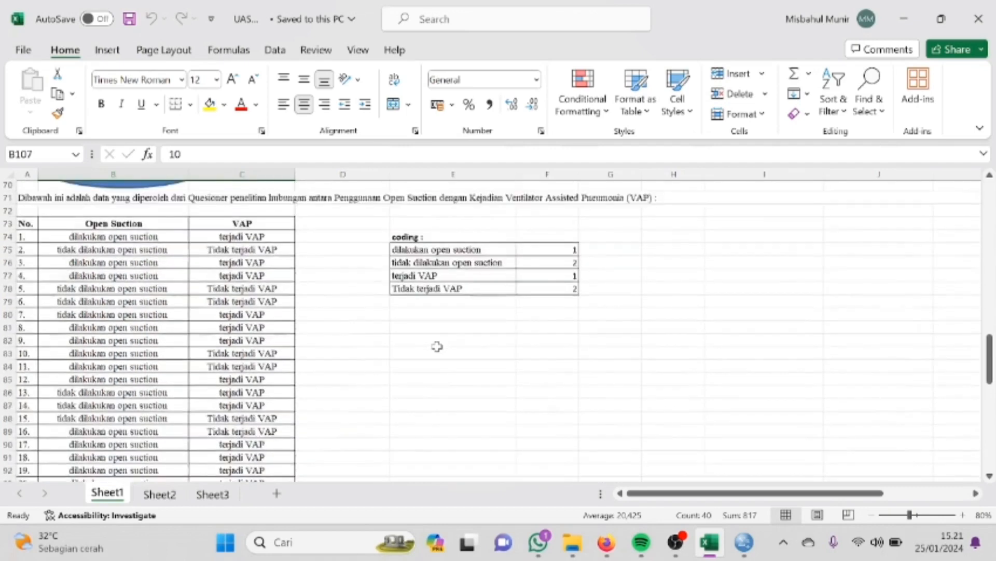
left_click_drag(82, 254, 264, 461)
right_click(248, 430)
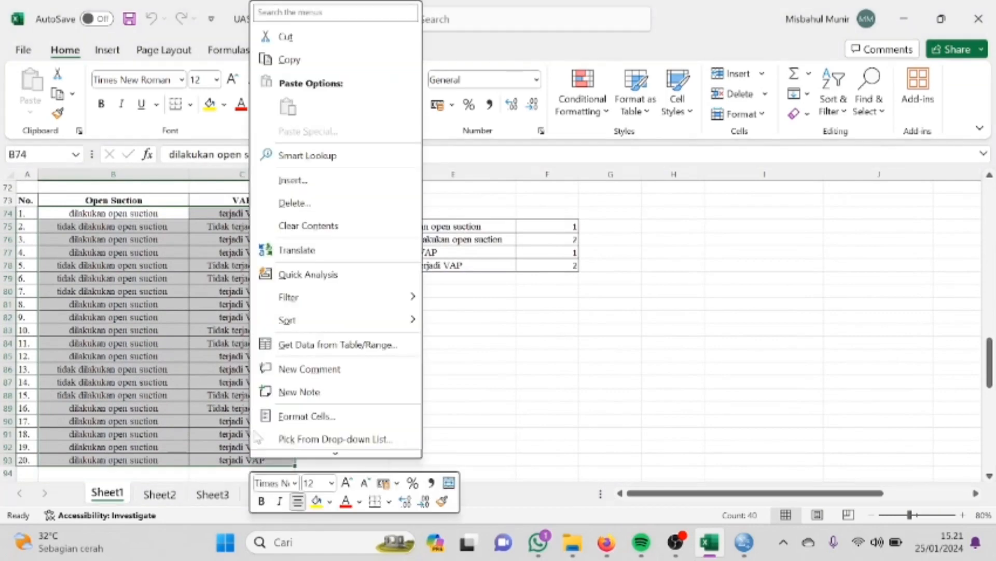
left_click(280, 58)
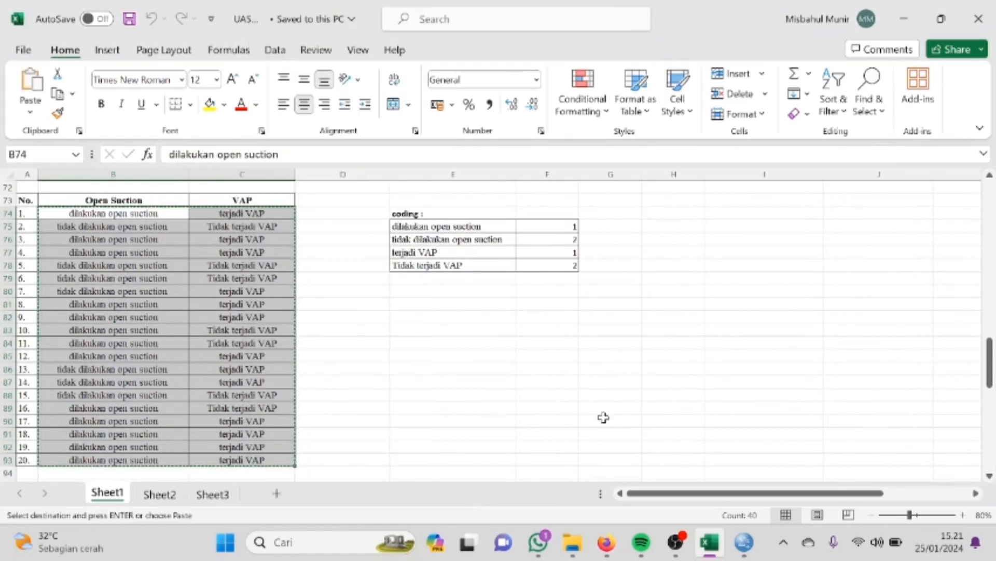
Step: Switch to the SPSS dataset and paste the copied data into the first empty column of the data grid, starting at row 1
left_click(744, 542)
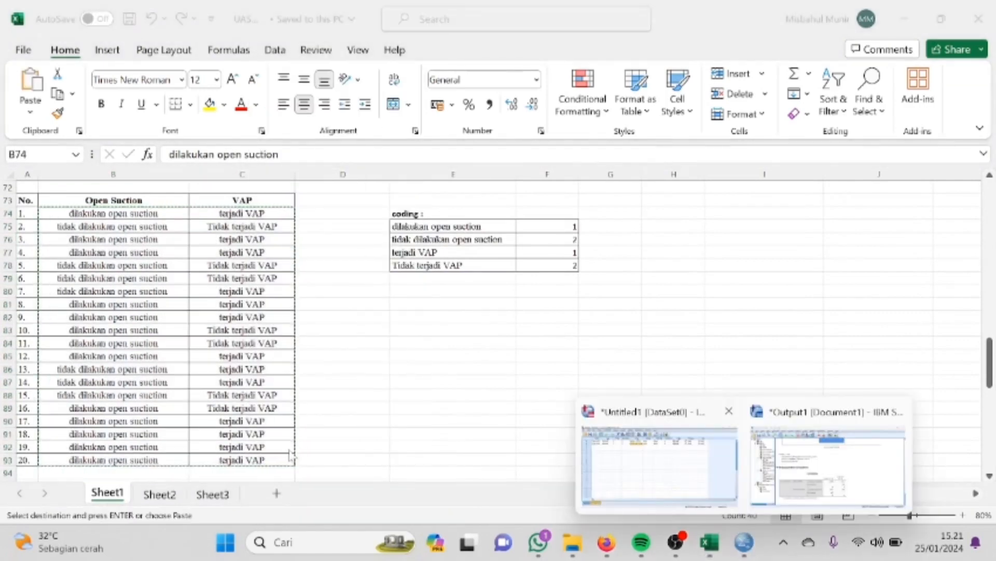
left_click(719, 476)
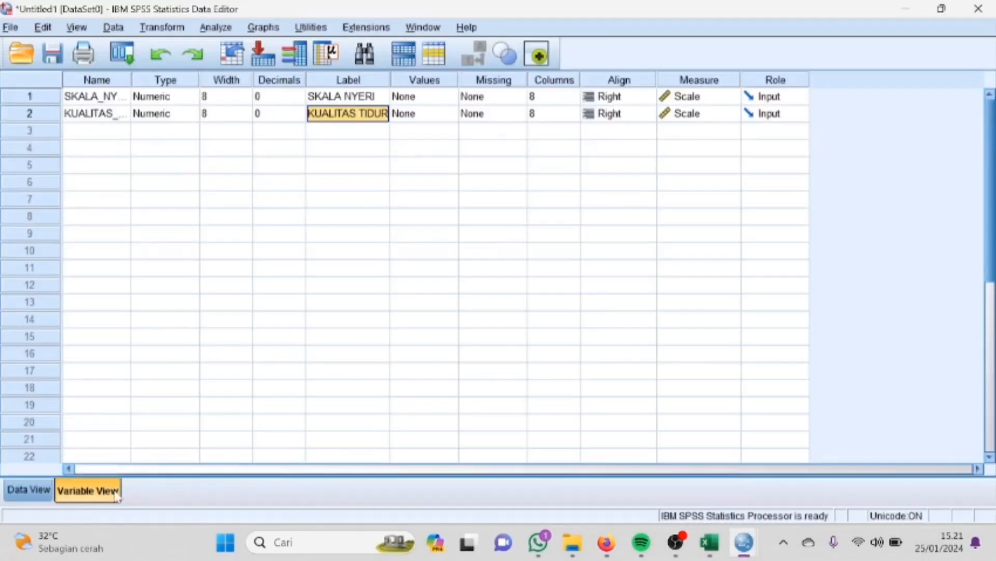
left_click(34, 492)
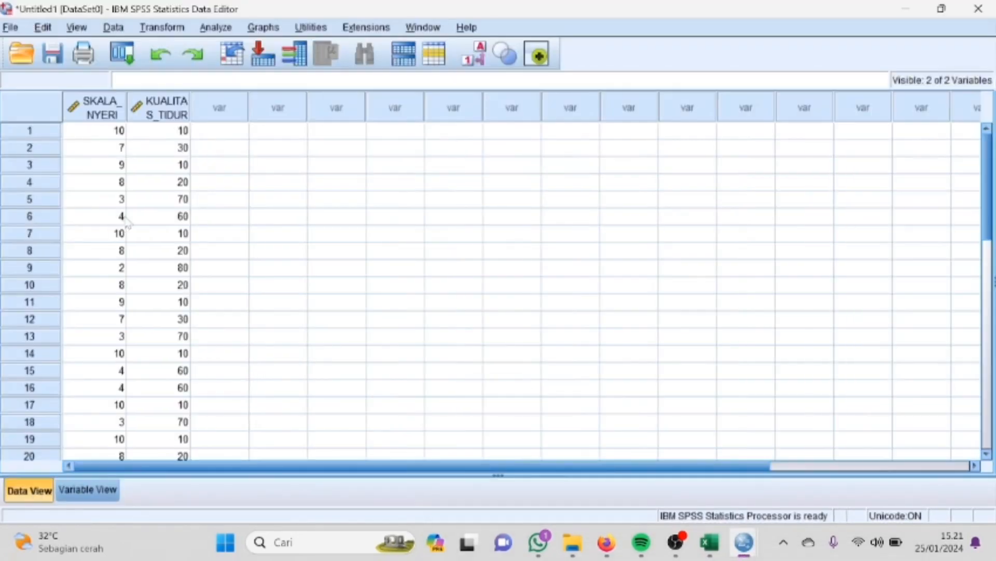
left_click(231, 136)
right_click(231, 137)
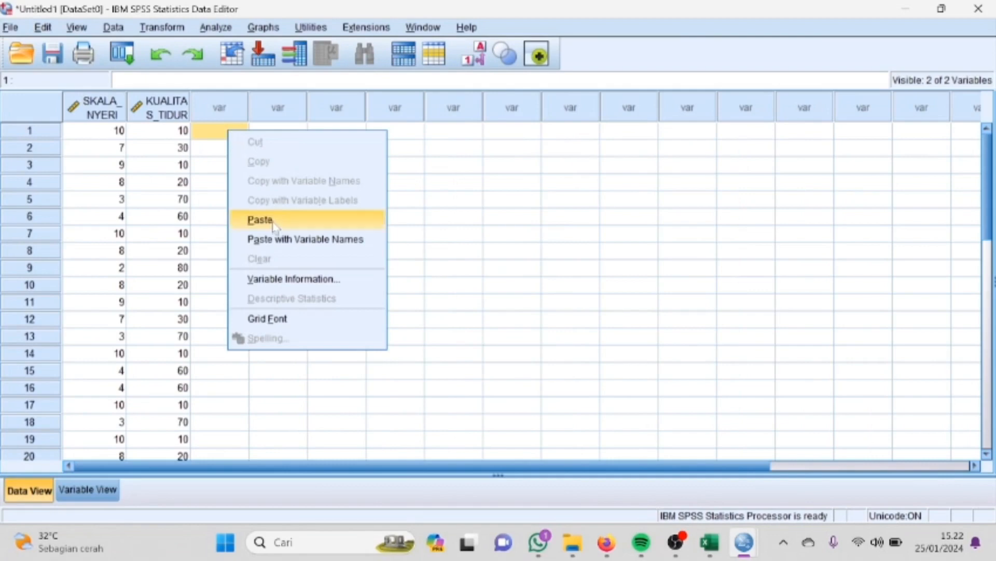
left_click(260, 220)
Step: Replace every "dilakukan open suction" entry in VAR00003 with the code 1
left_click(245, 120)
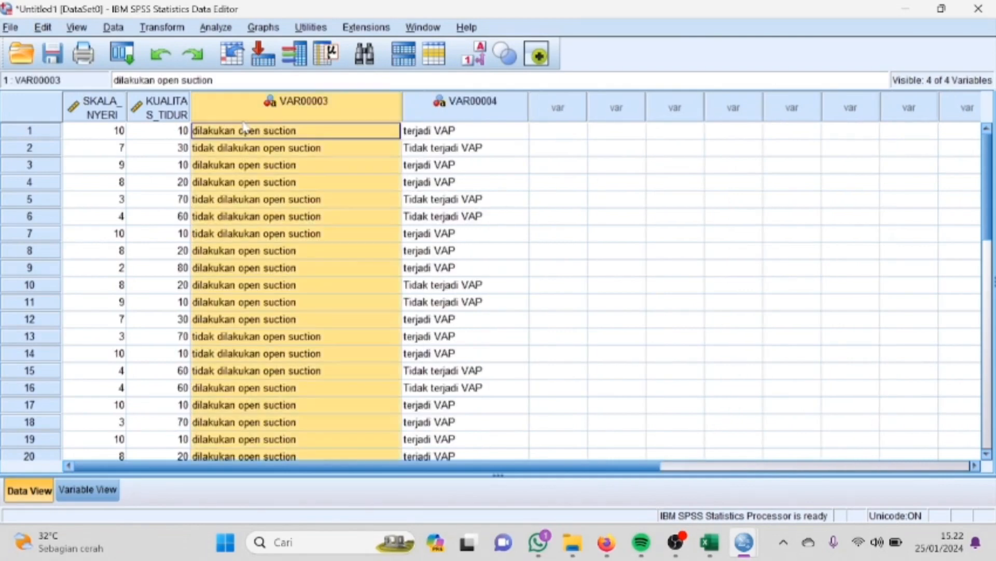
left_click(249, 131)
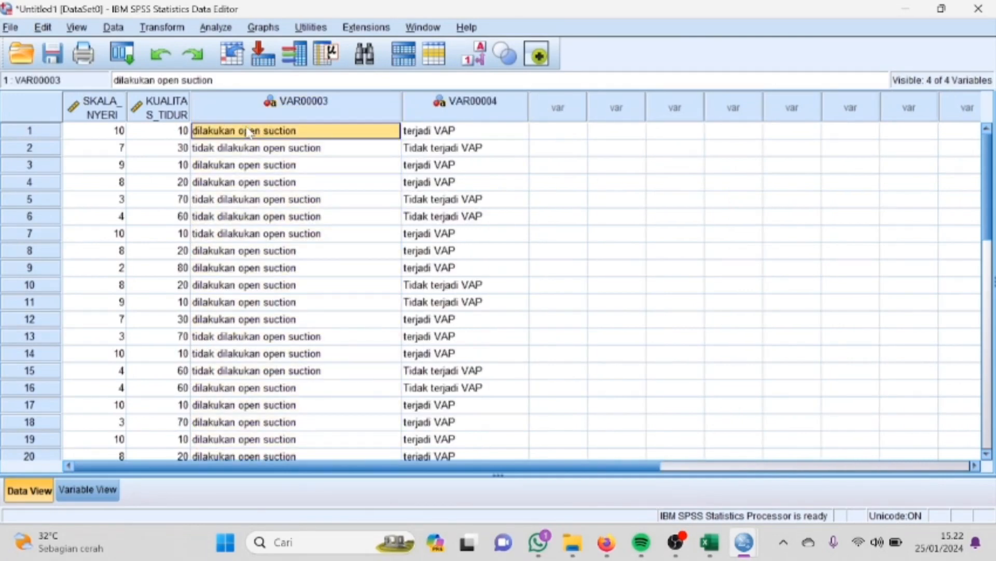
type("1")
left_click(251, 164)
type("1")
left_click(260, 182)
type("1")
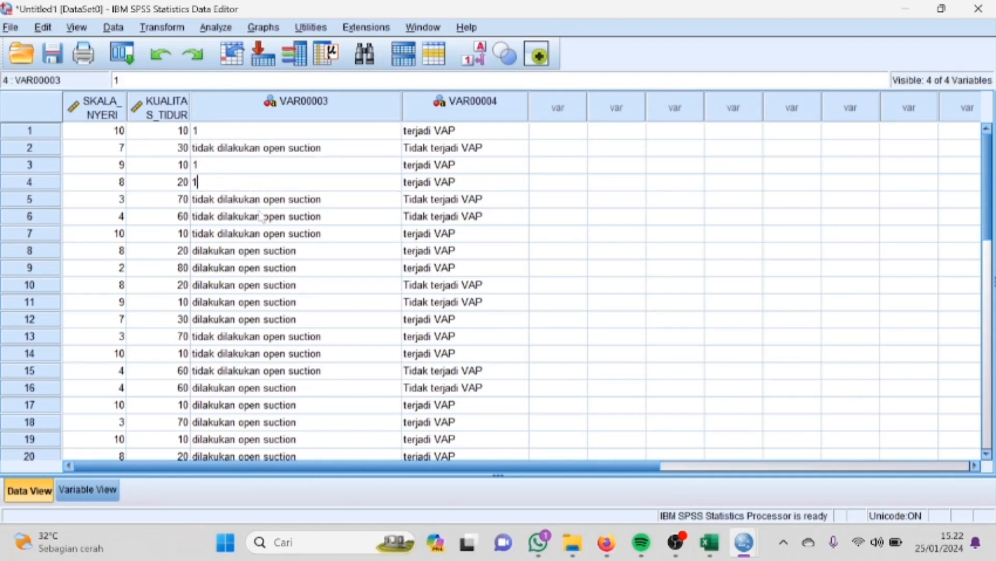
left_click(268, 250)
type("1")
left_click(268, 267)
type("1")
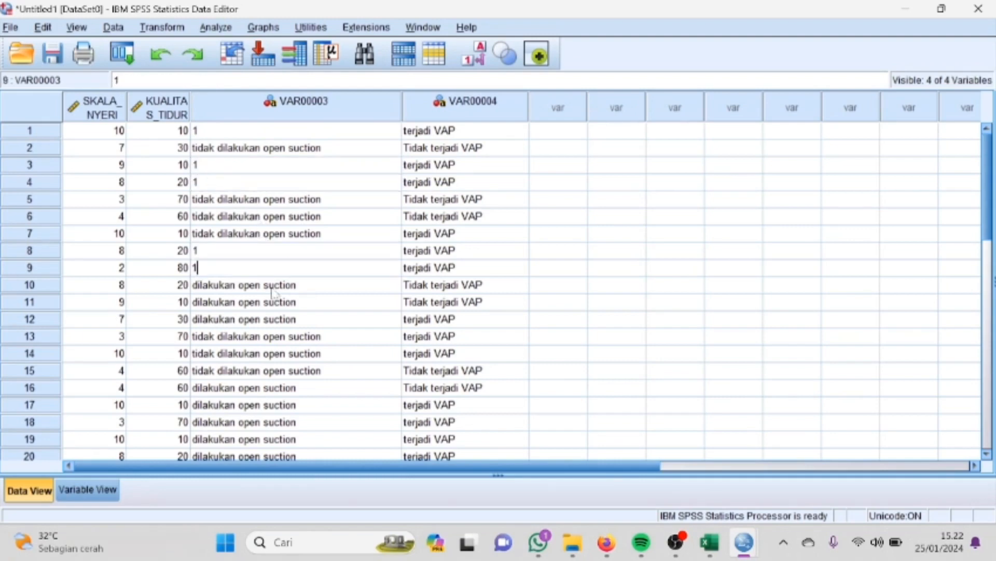
left_click(271, 289)
type("1")
left_click(277, 303)
type("1")
left_click(277, 321)
type("1")
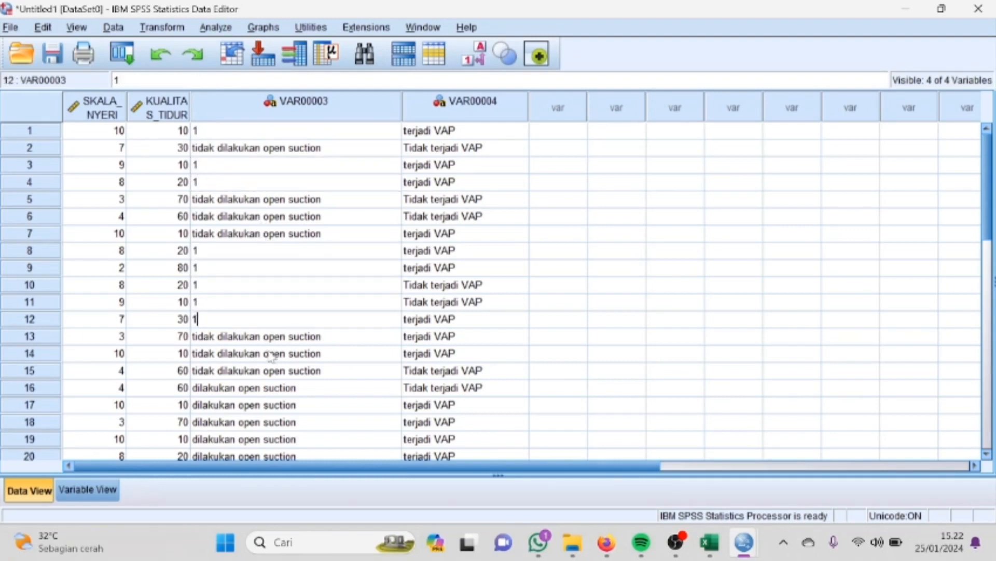
left_click(277, 393)
type("1")
left_click(278, 407)
type("1")
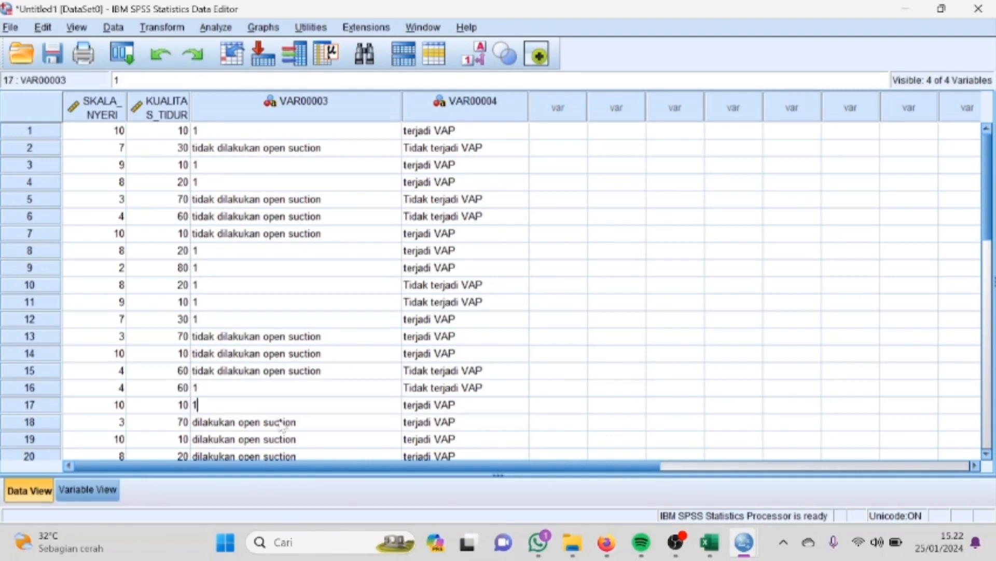
left_click(281, 423)
type("1")
left_click(283, 439)
type("1")
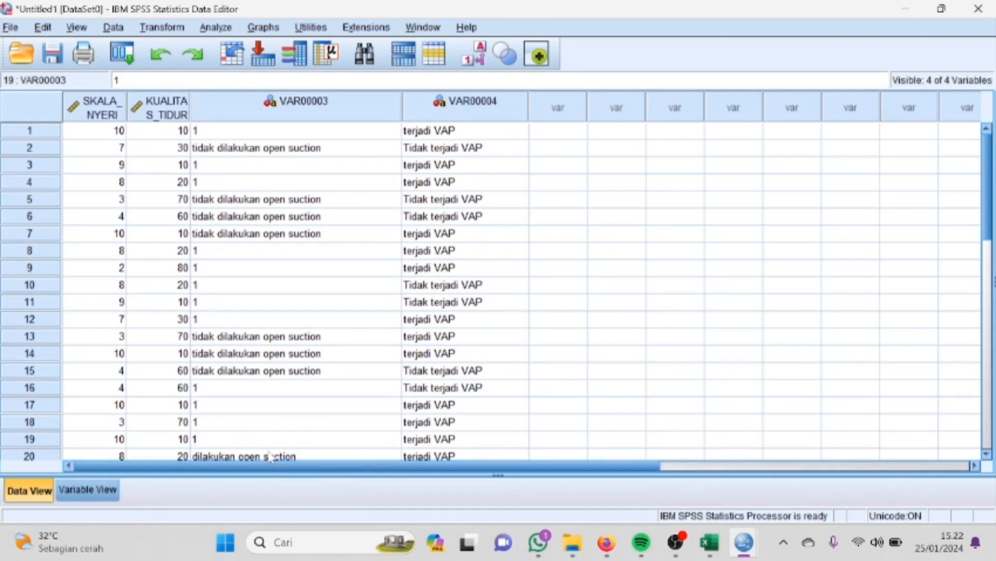
left_click(270, 457)
type("1")
Step: Replace every "tidak dilakukan open suction" entry in VAR00003 with the code 2
left_click(253, 331)
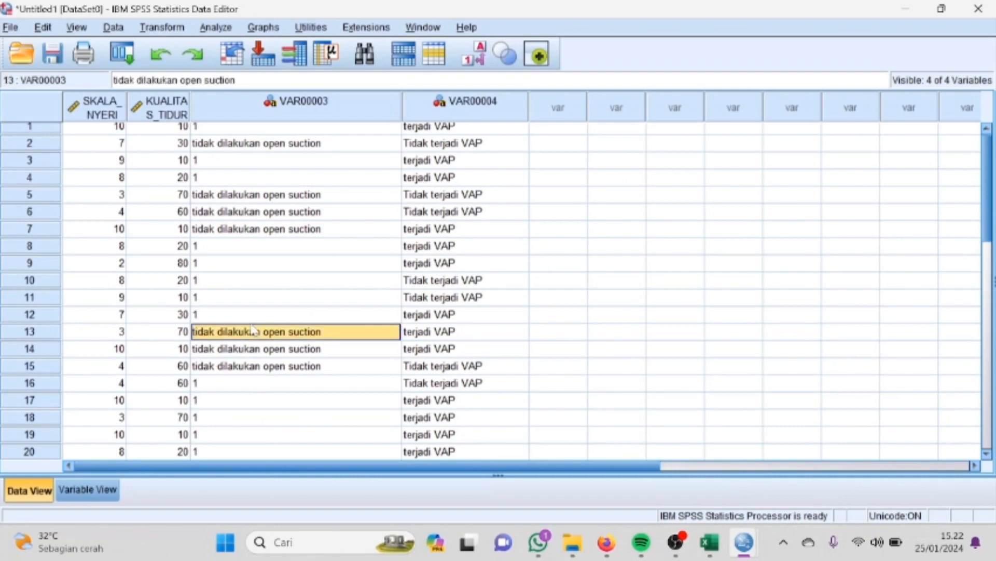
type("2")
left_click(259, 348)
type("2")
left_click(263, 366)
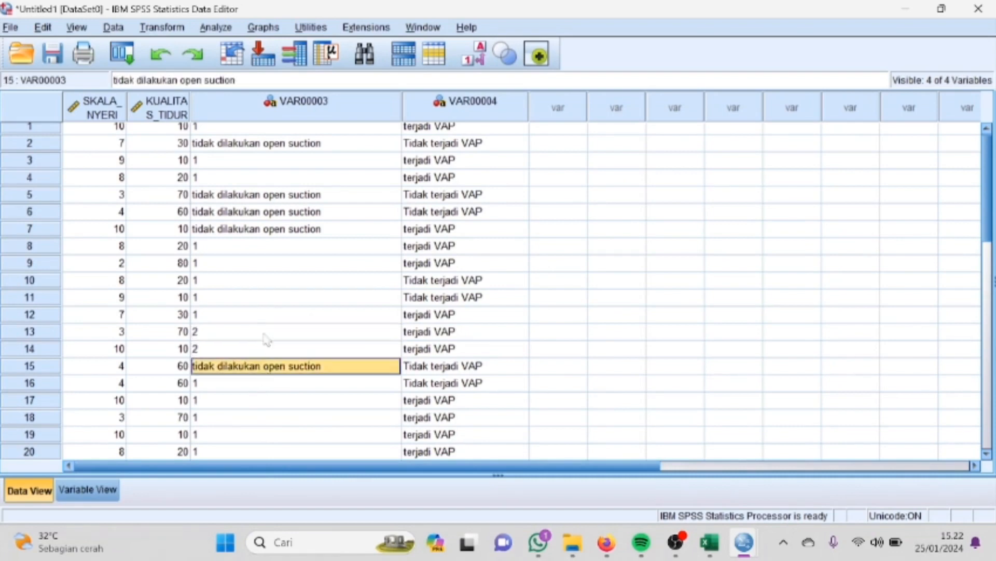
type("2")
left_click(269, 229)
type("2")
left_click(278, 211)
type("2")
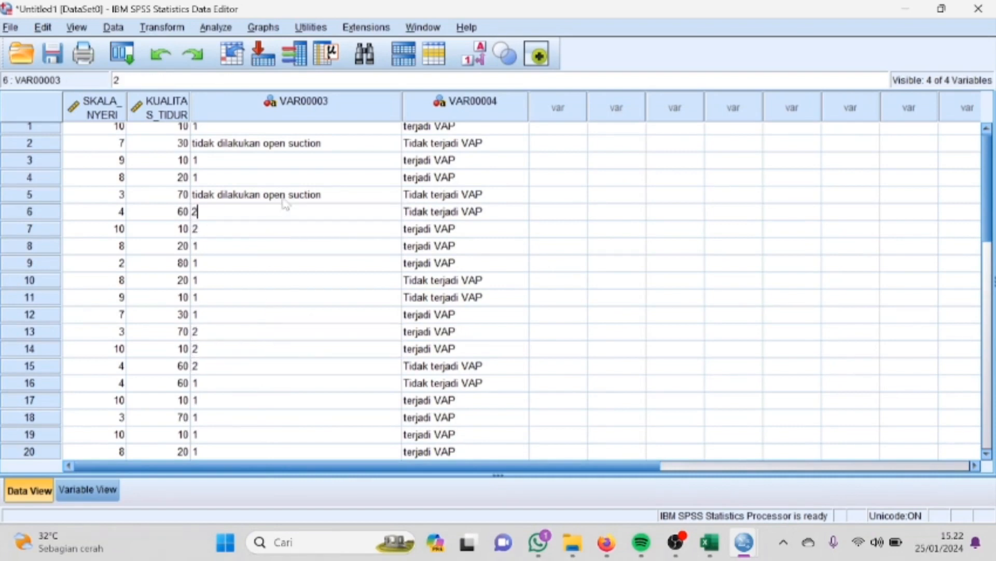
left_click(284, 197)
type("2")
left_click(289, 148)
type("2")
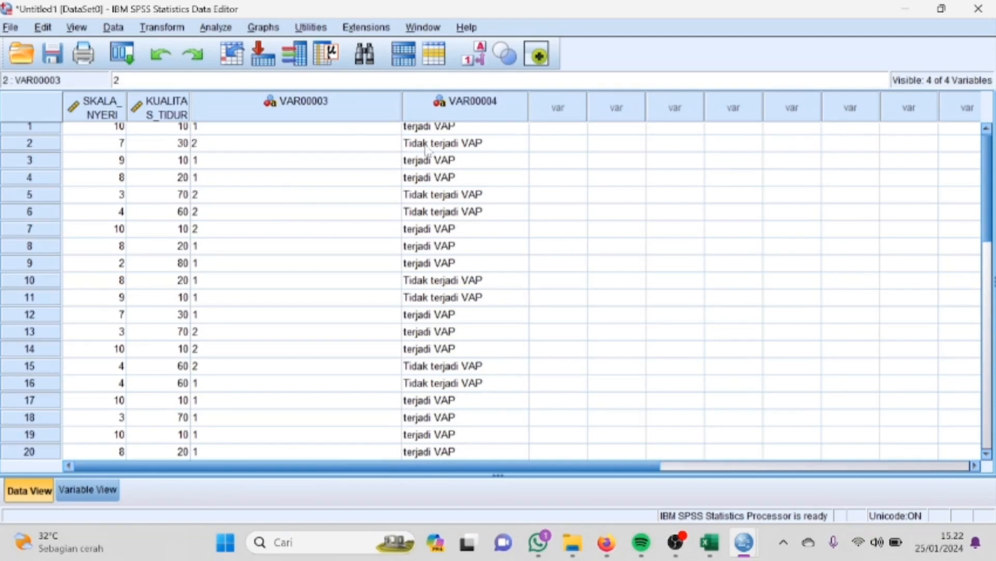
Step: Replace every "terjadi VAP" entry in VAR00004 with the code 1
left_click(448, 129)
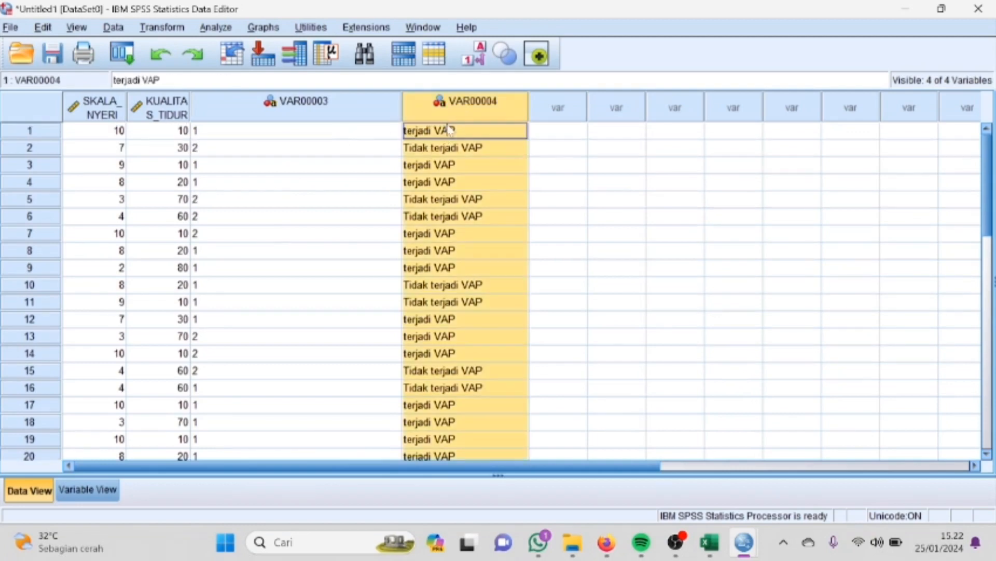
left_click(451, 130)
type("1")
left_click(457, 165)
type("1")
left_click(458, 182)
type("1")
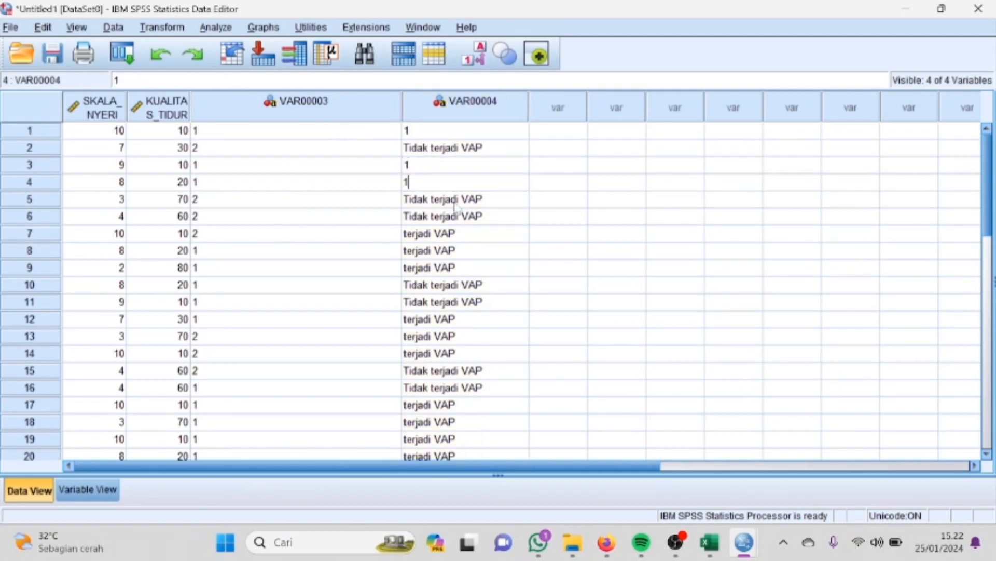
left_click(458, 234)
type("1")
left_click(464, 250)
type("1")
left_click(467, 268)
type("1")
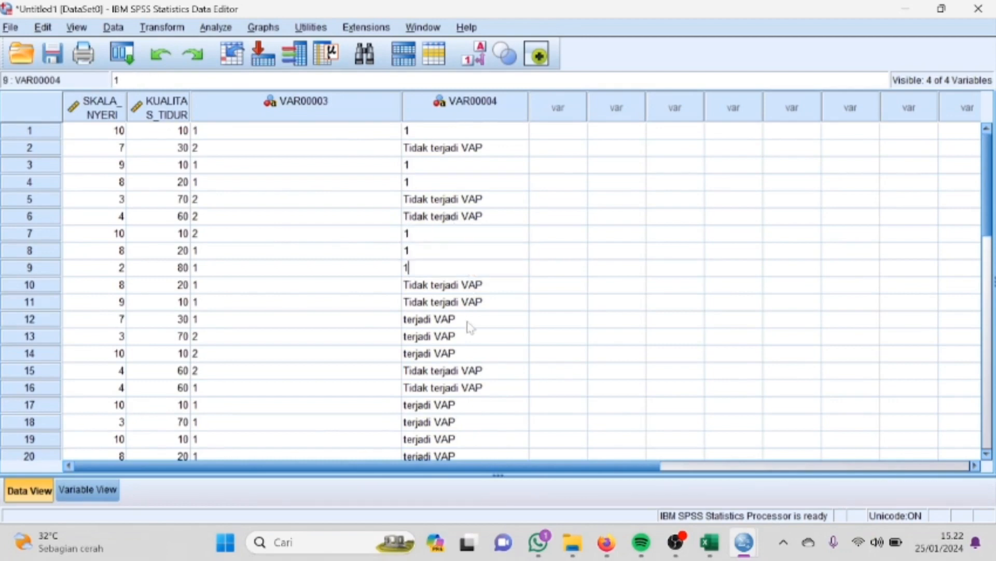
left_click(469, 319)
type("1")
left_click(470, 336)
type("1")
left_click(469, 353)
type("1")
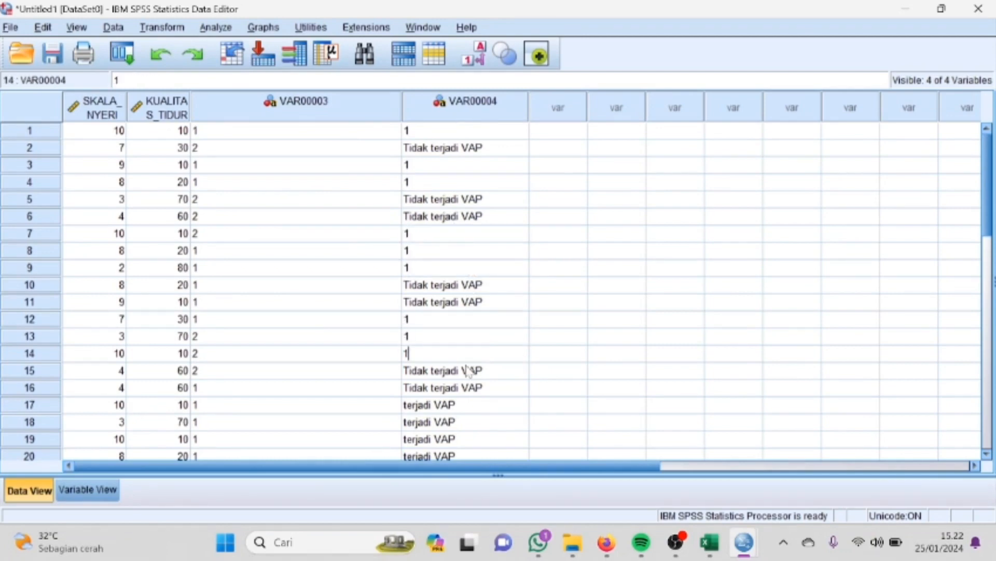
left_click(471, 409)
type("1")
left_click(475, 425)
type("1")
left_click(476, 441)
type("1")
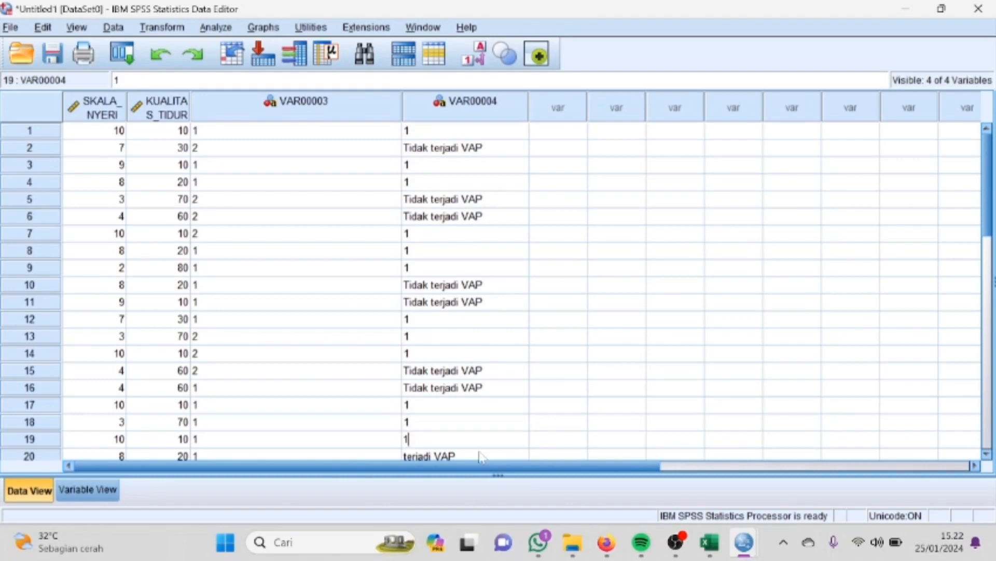
left_click(481, 456)
type("1")
Step: Replace every "Tidak terjadi VAP" entry in VAR00004 with the code 2
left_click(457, 154)
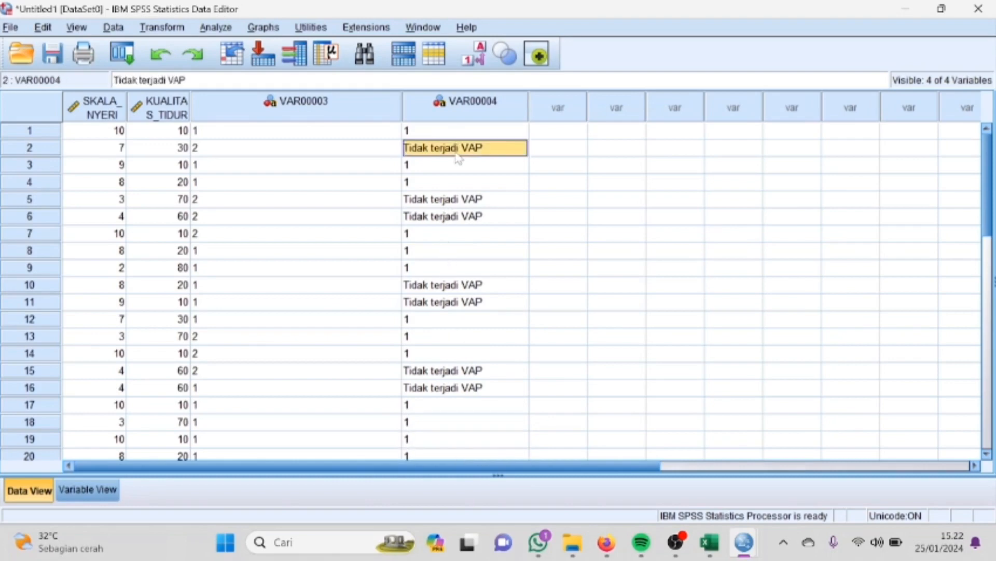
type("2")
left_click(464, 201)
type("2")
left_click(467, 218)
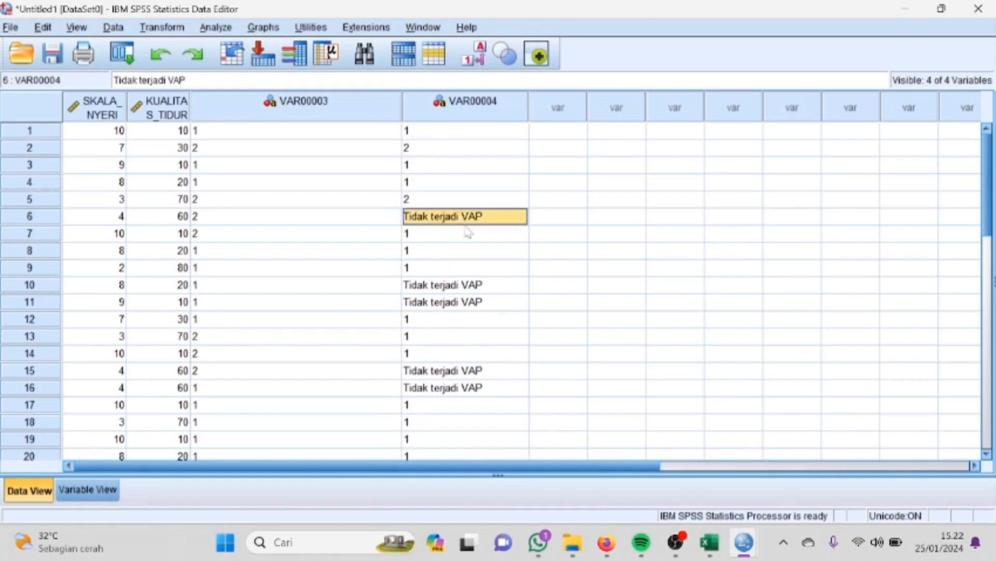
type("2")
left_click(472, 285)
type("2")
left_click(475, 301)
type("2")
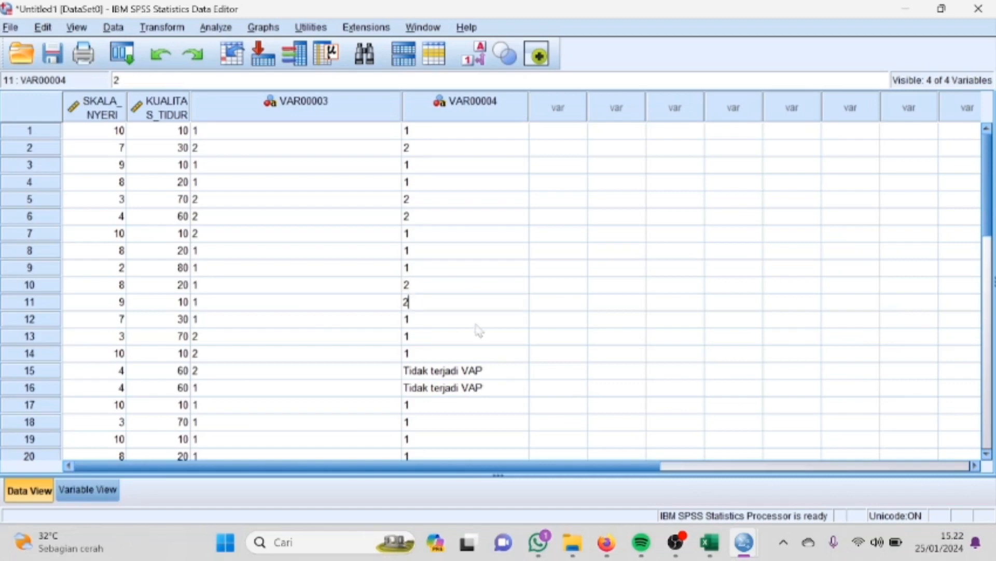
left_click(478, 370)
type("2")
left_click(480, 388)
type("2")
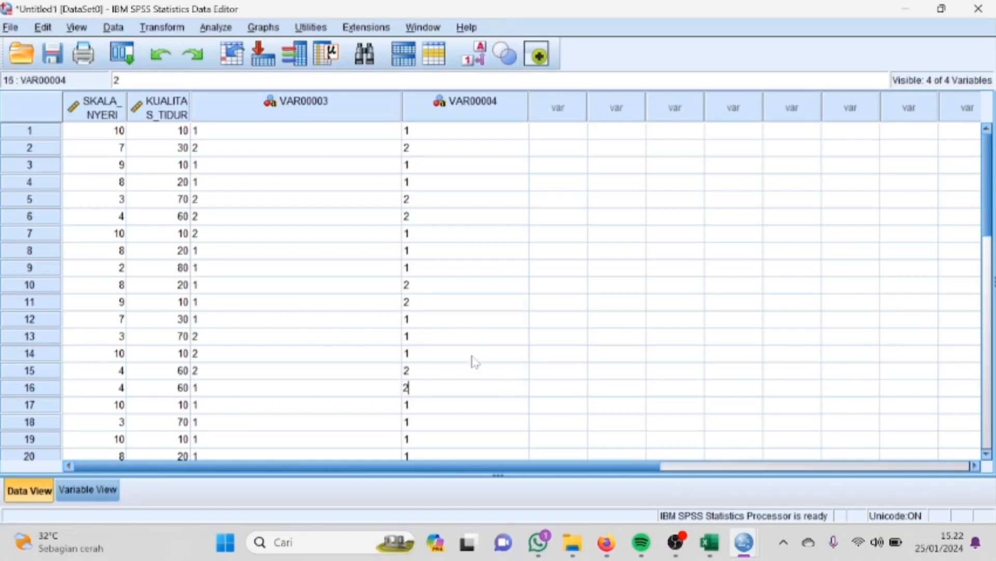
Step: Narrow the VAR00003 and VAR00004 columns in the data grid to suit the short codes
left_click(400, 105)
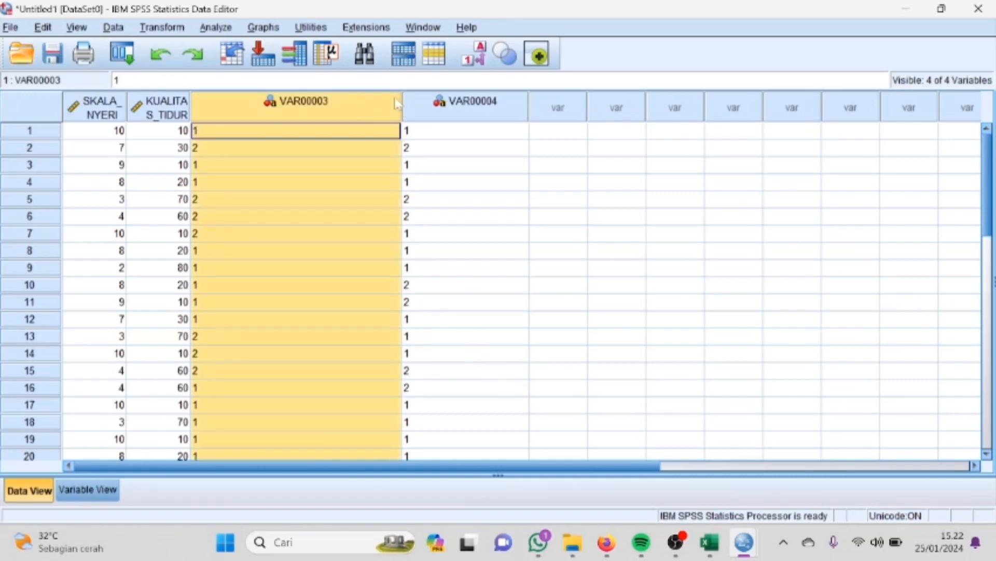
left_click_drag(401, 106, 295, 110)
left_click_drag(423, 107, 368, 108)
left_click(343, 133)
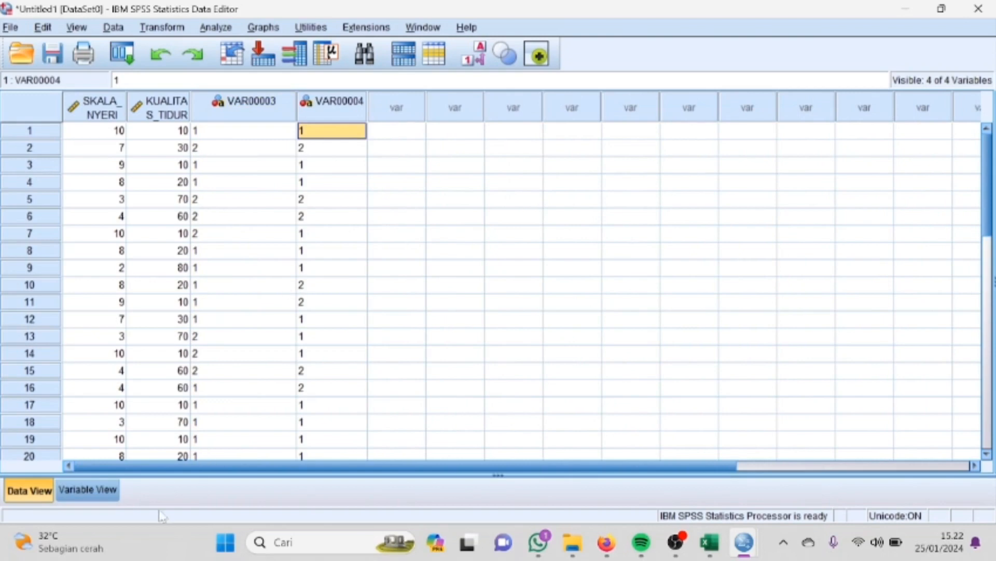
Step: Rename the variable VAR00003 to OPEN_SUCTION and VAR00004 to VAP in the variable definitions
left_click(87, 489)
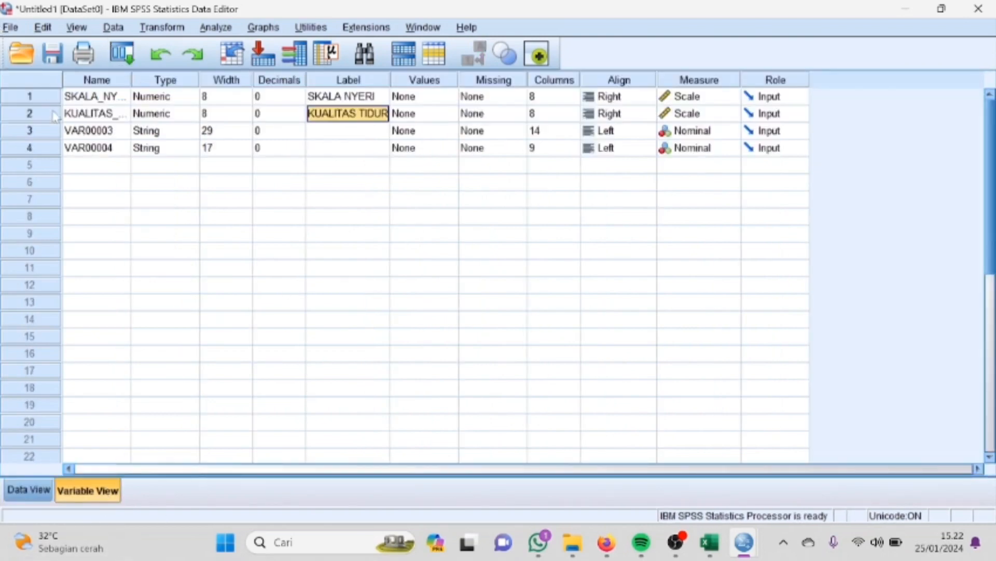
left_click(78, 130)
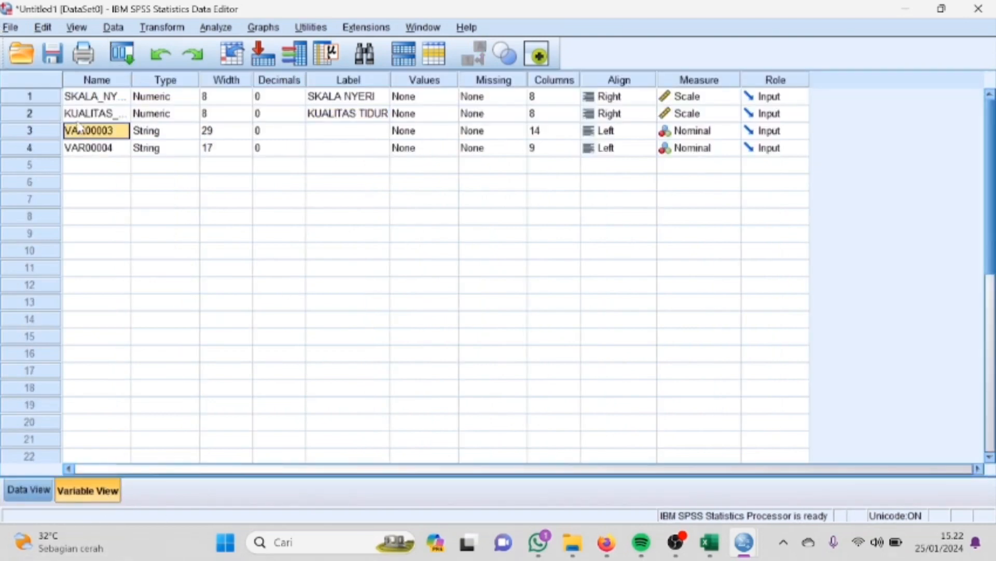
type("OP")
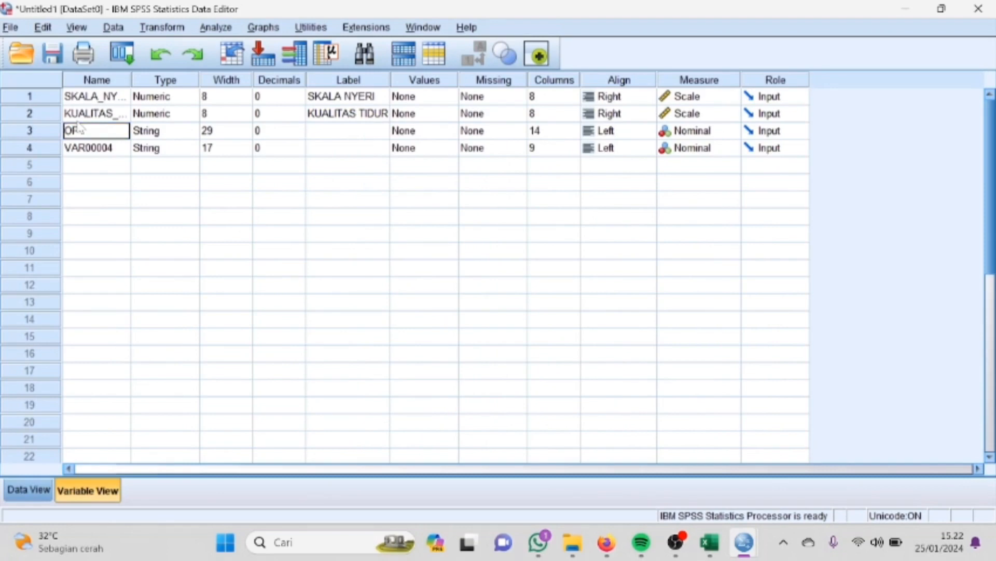
type("EN_SUCTION")
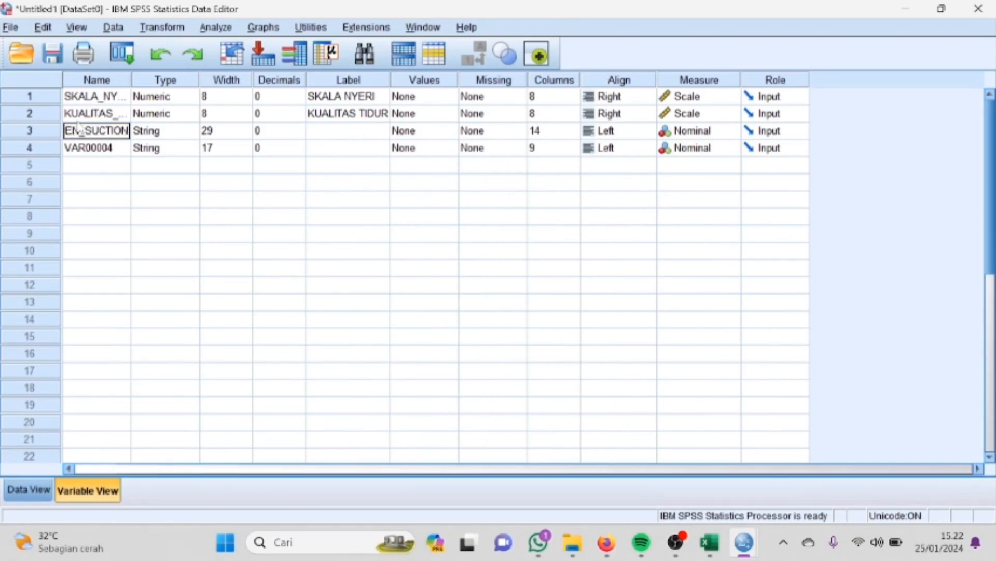
key("Return")
type("VAP")
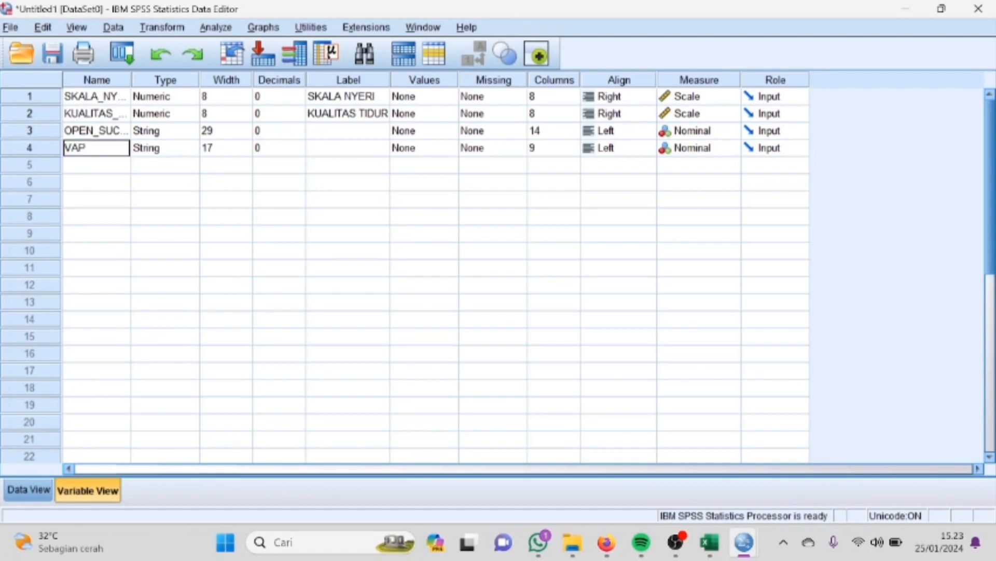
Step: Change the OPEN_SUCTION variable's type to Numeric with a width of 8
left_click(137, 136)
left_click(190, 130)
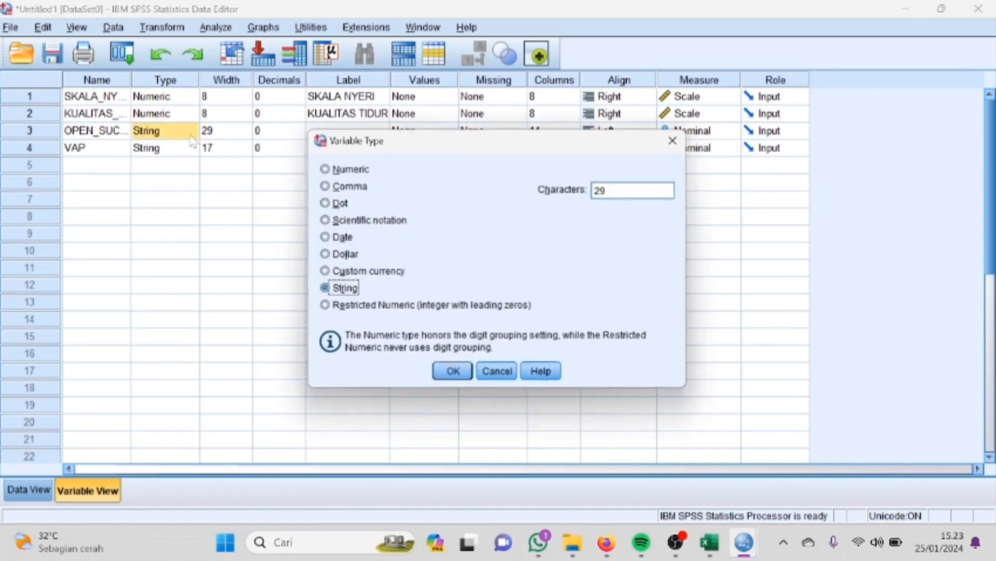
left_click(346, 171)
key("Tab")
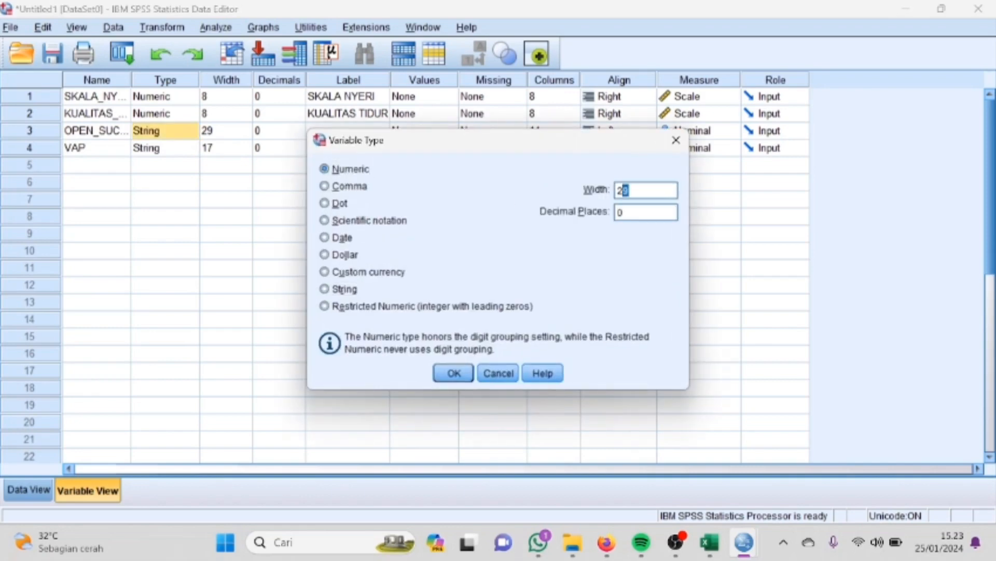
type("8")
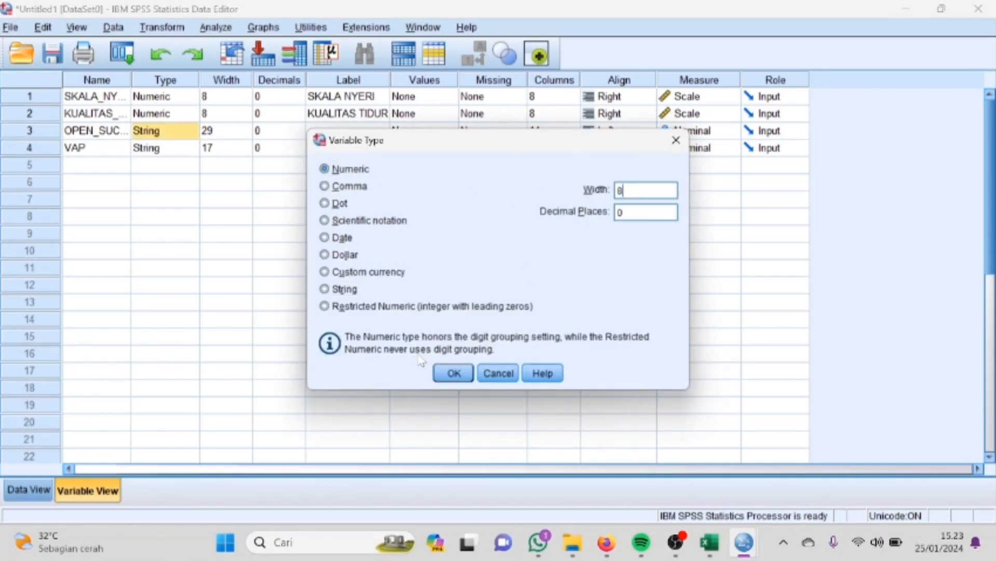
left_click(454, 372)
Step: Change the VAP variable's type to Numeric with a width of 8
left_click(166, 148)
left_click(191, 147)
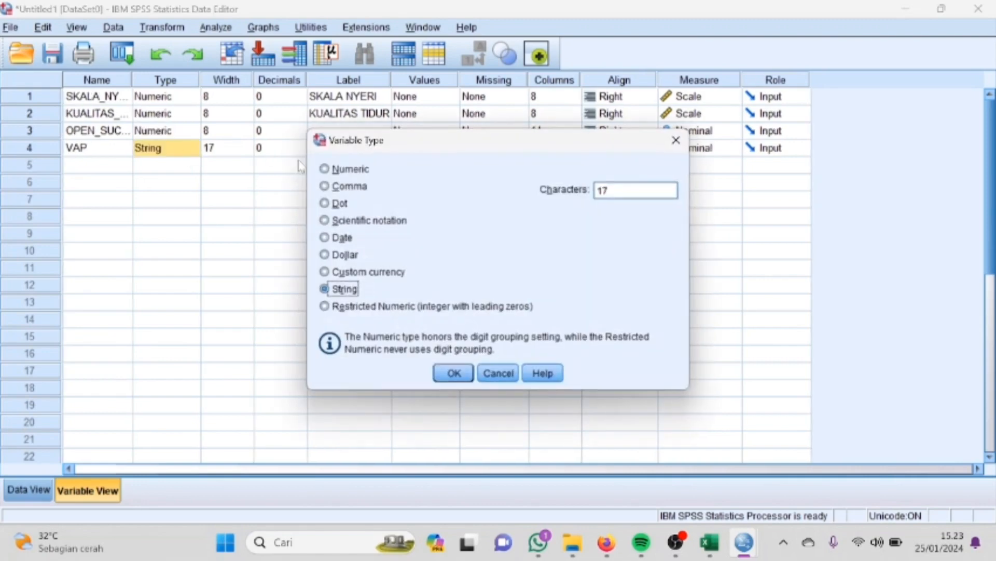
left_click(325, 169)
key("Tab")
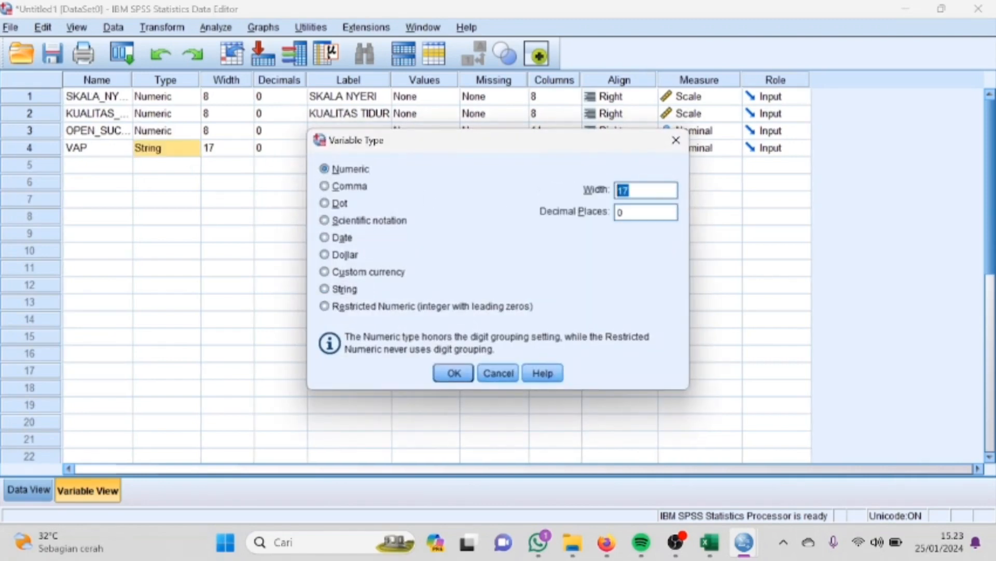
type("8")
left_click(454, 373)
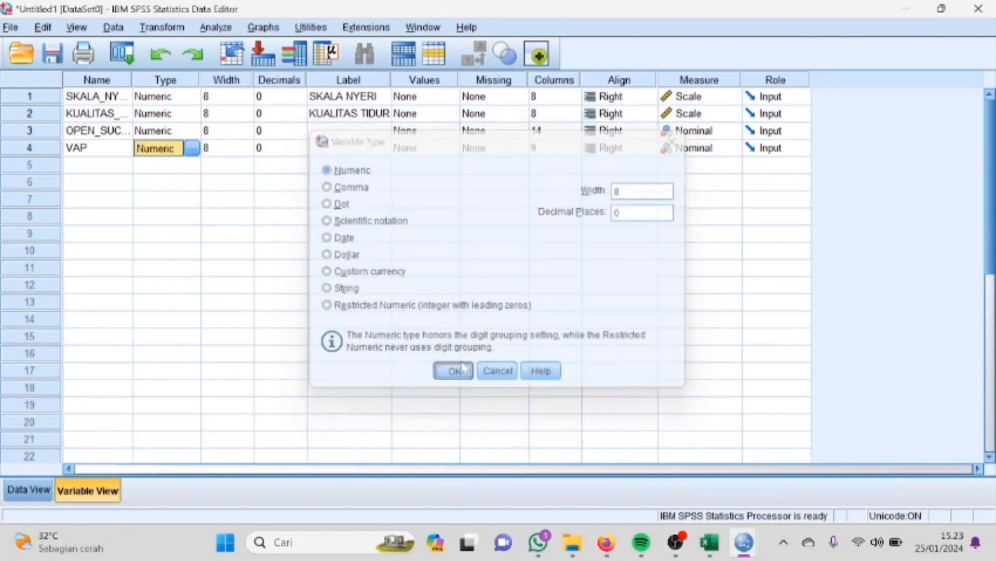
Step: Give the OPEN_SUCTION variable the label "OPEN SUCTION" and the VAP variable the label "VAP"
left_click(357, 133)
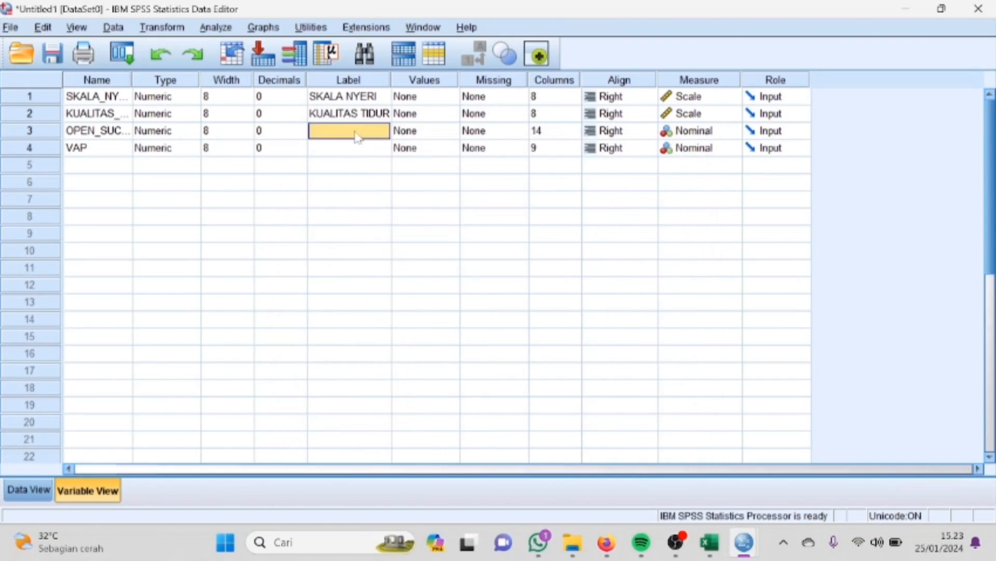
type("OPEN SUCTION")
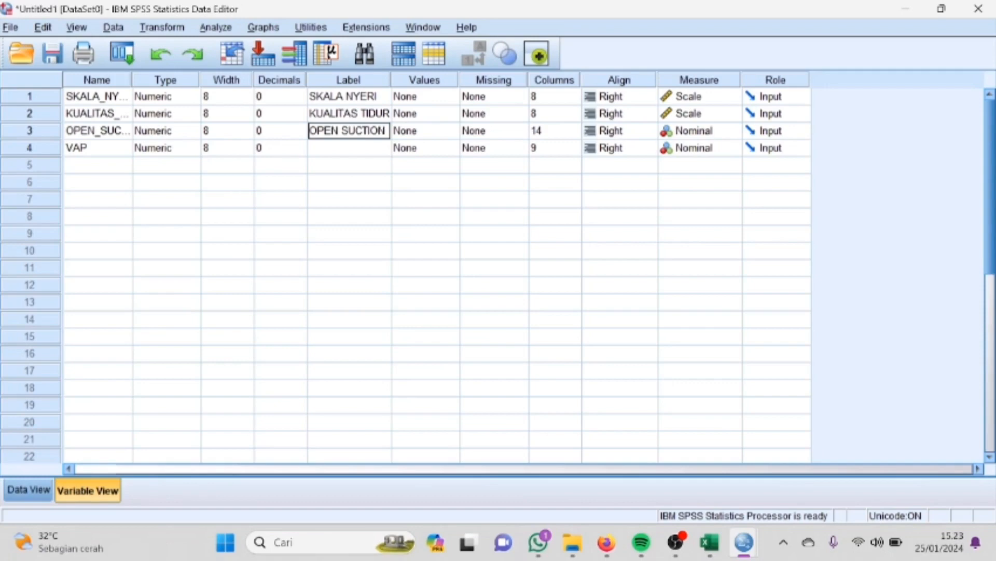
key("Return")
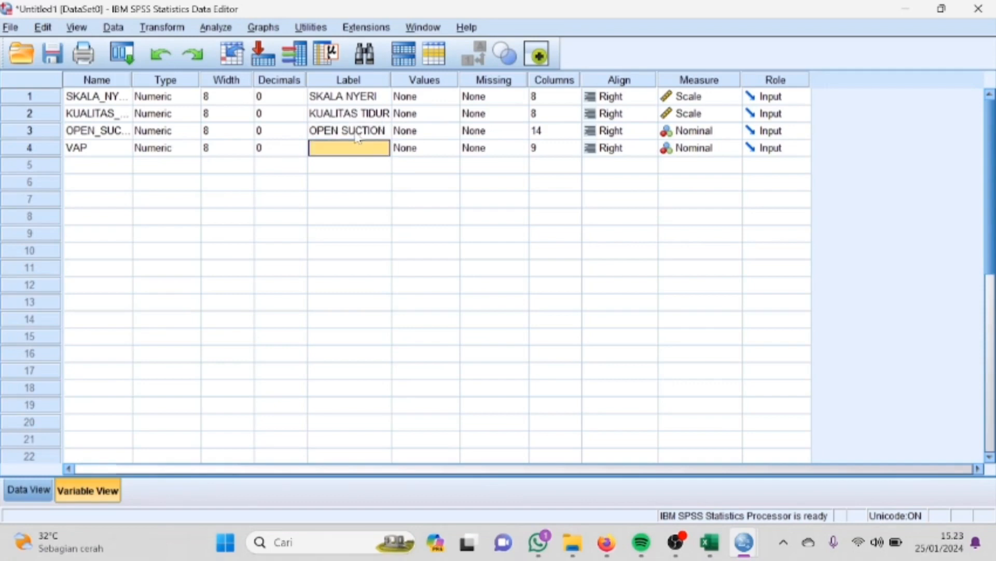
type("VAP")
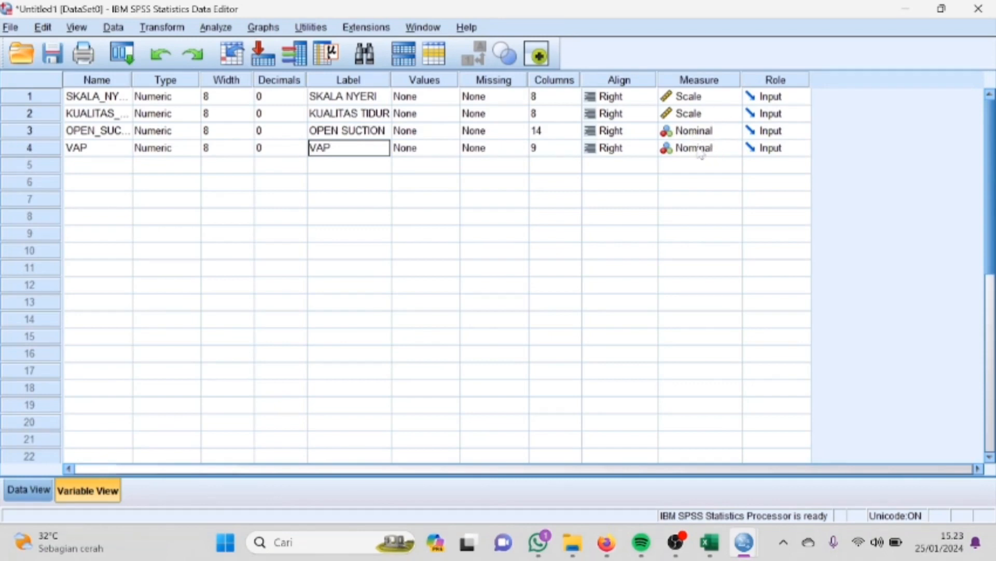
Step: Add the value label 1 = "DILAKUKAN OPEN SUCTION" to the OPEN_SUCTION variable
left_click(436, 133)
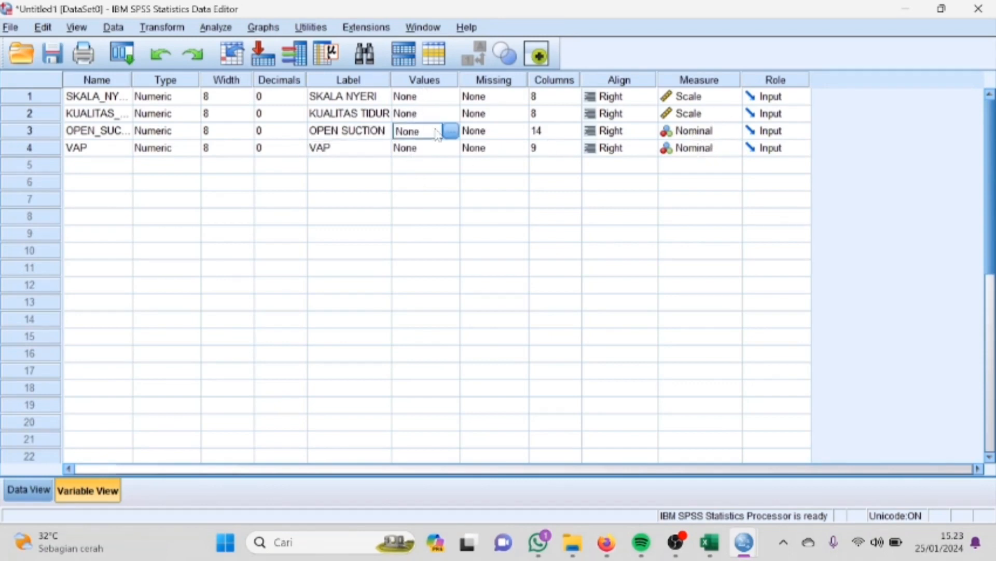
left_click(450, 131)
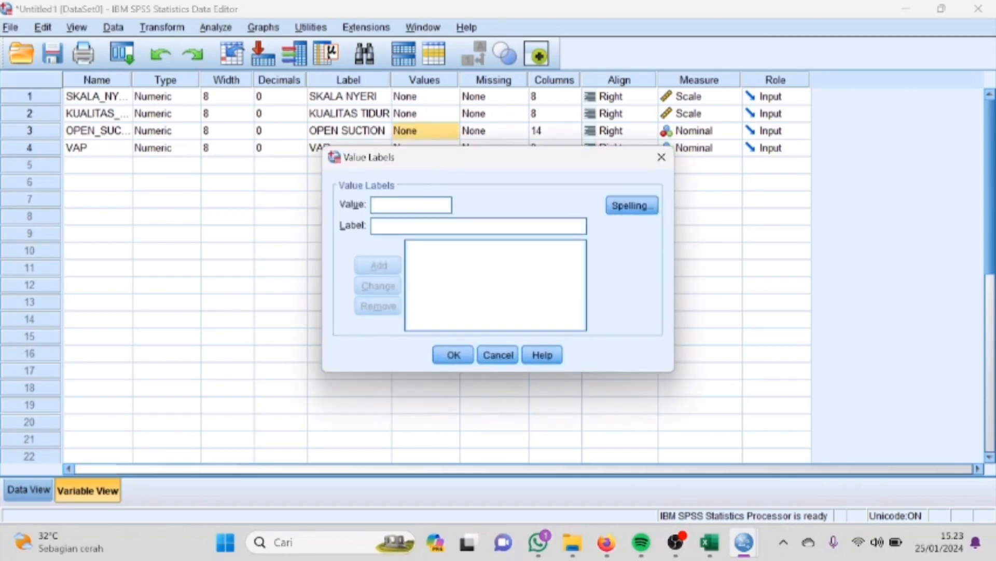
type("1")
type("DILAKUKA")
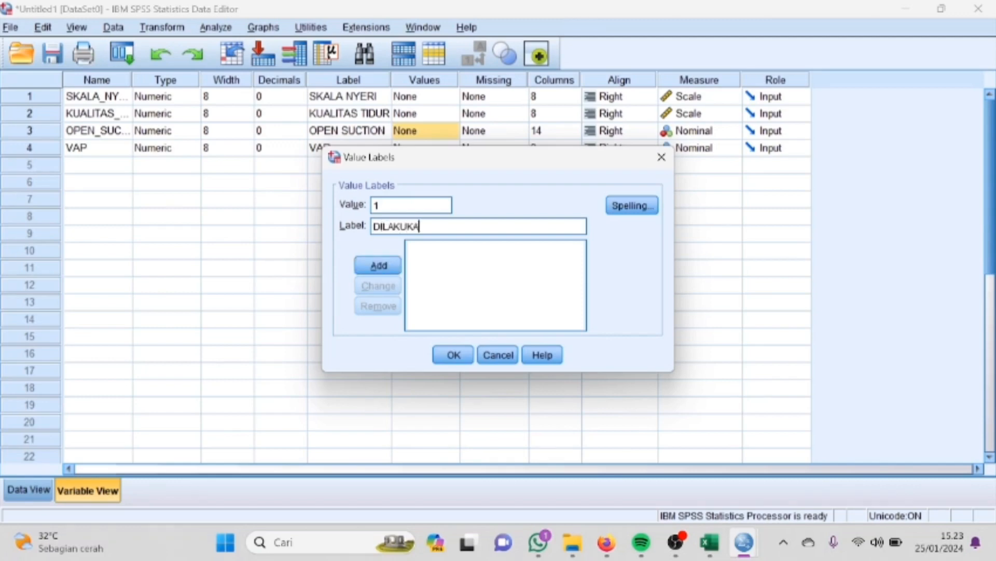
type("N OPEN SUCTION")
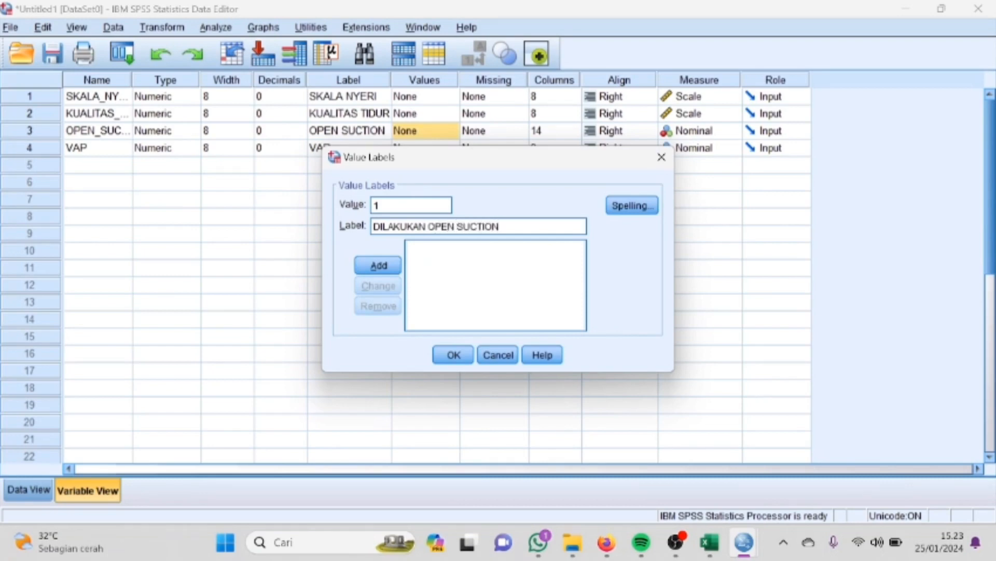
left_click(378, 266)
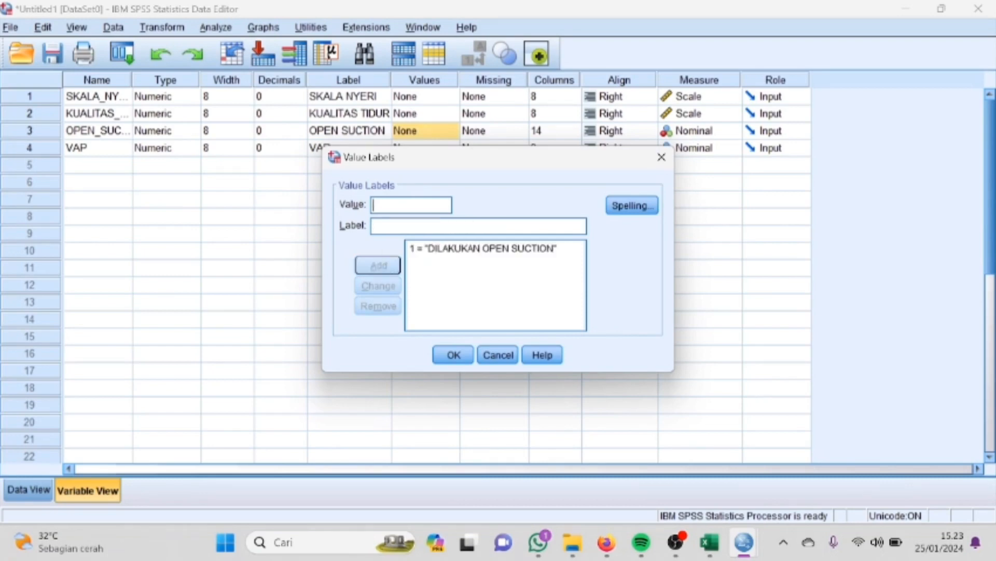
Step: Add the value label 2 = "TIDAK DILAKUKAN OPEN SUCTION" to OPEN_SUCTION and apply its value labels
type("T")
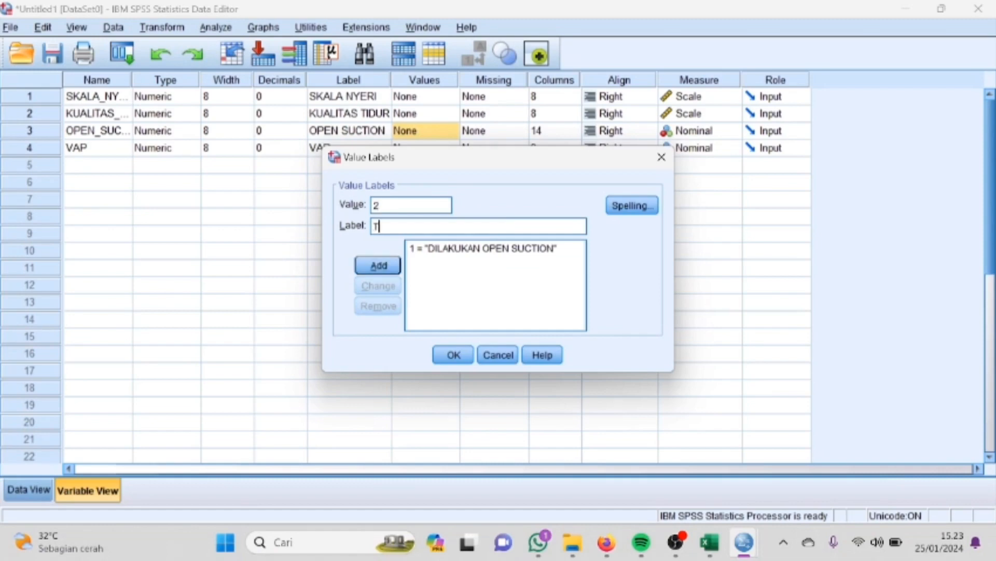
type("IDAK OP")
type("DILAKUKAN O")
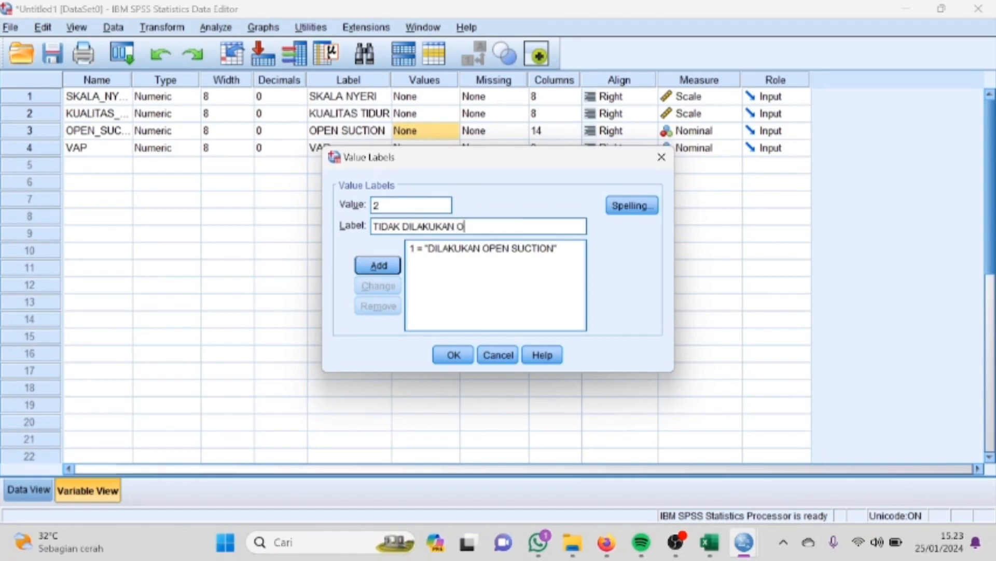
type("PEN SUCTION")
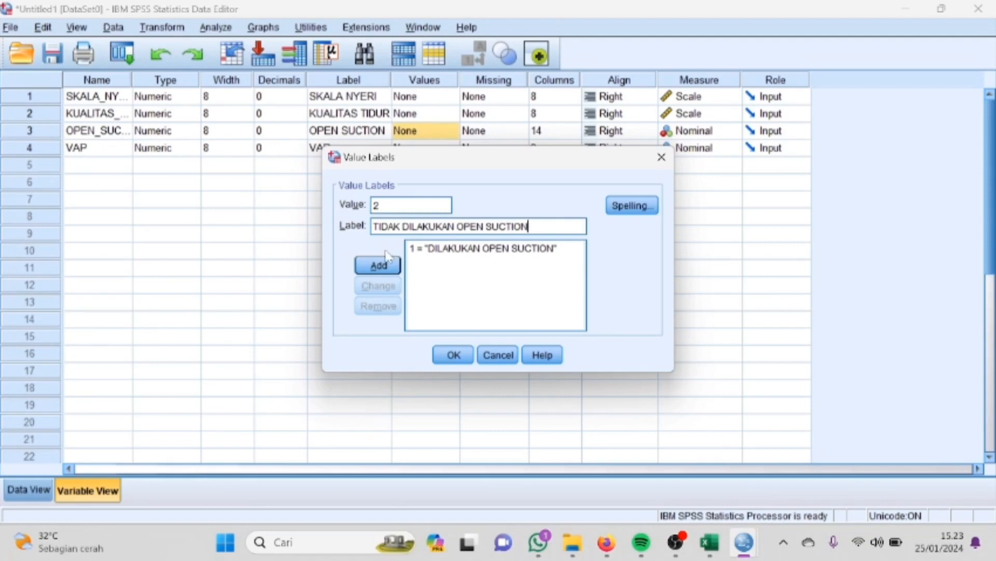
left_click(378, 265)
left_click(453, 354)
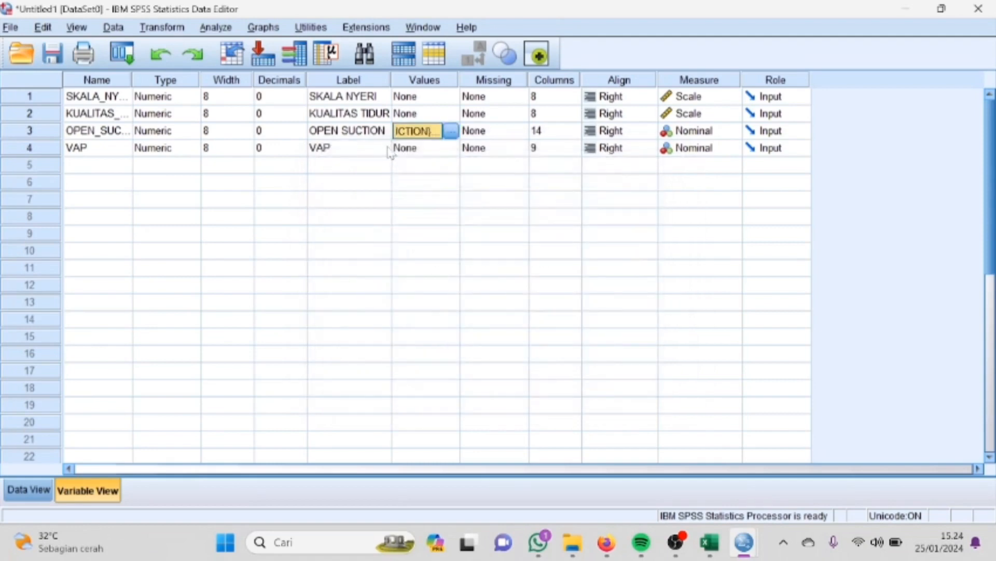
Step: Add the value label 1 = "TERJADI VAP" to the VAP variable
left_click(411, 148)
left_click(451, 147)
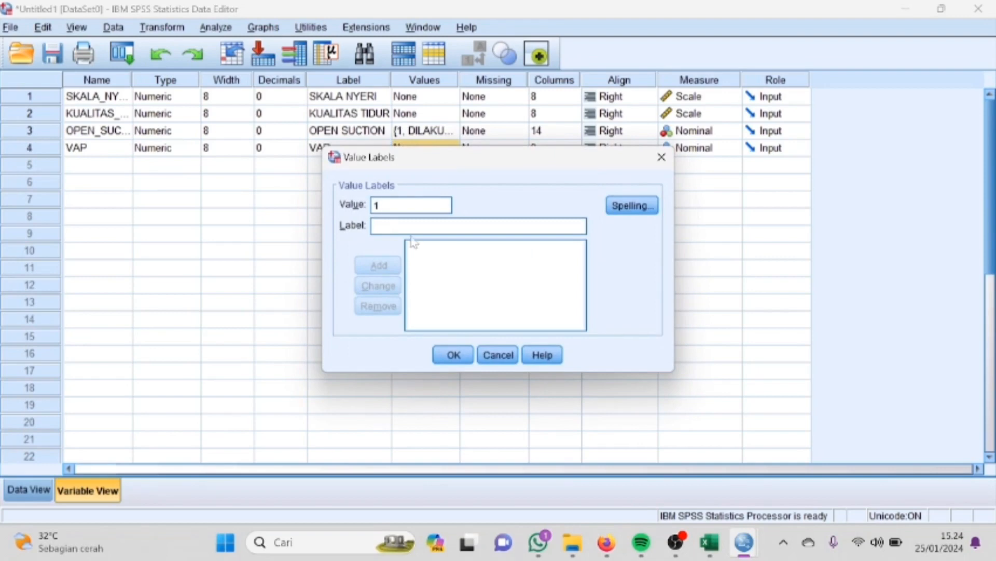
key("Tab")
type("TERJADI")
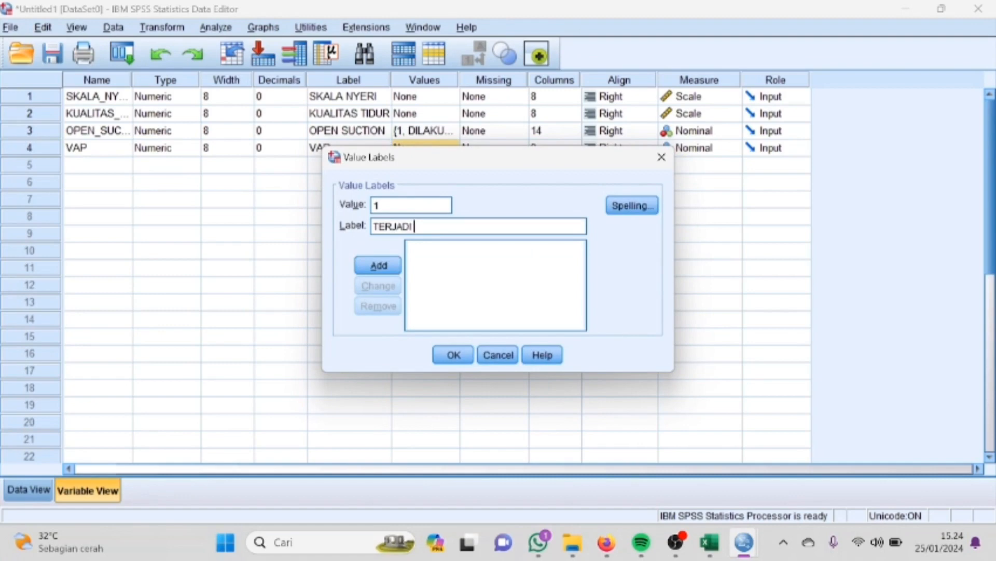
type(" VAP")
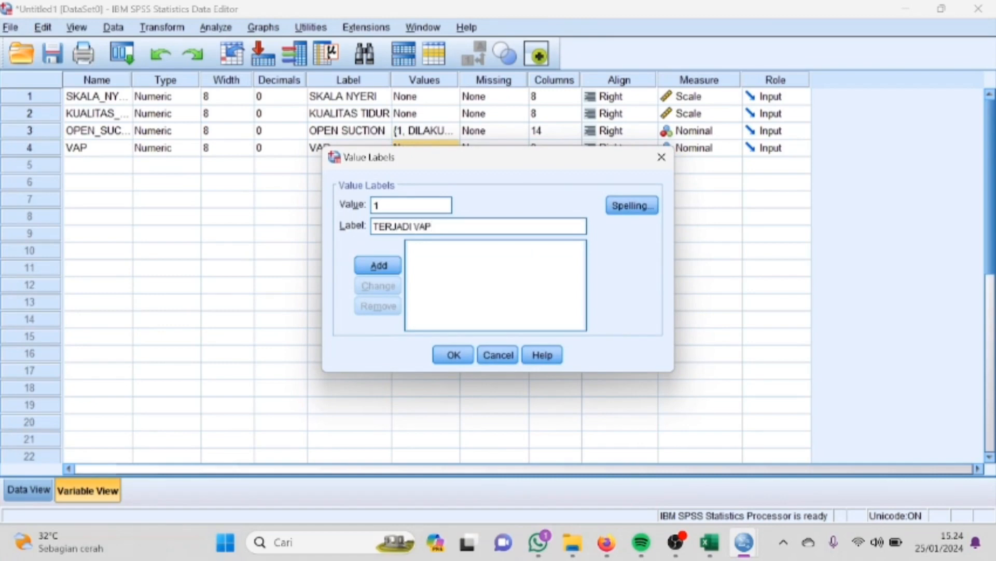
left_click(391, 266)
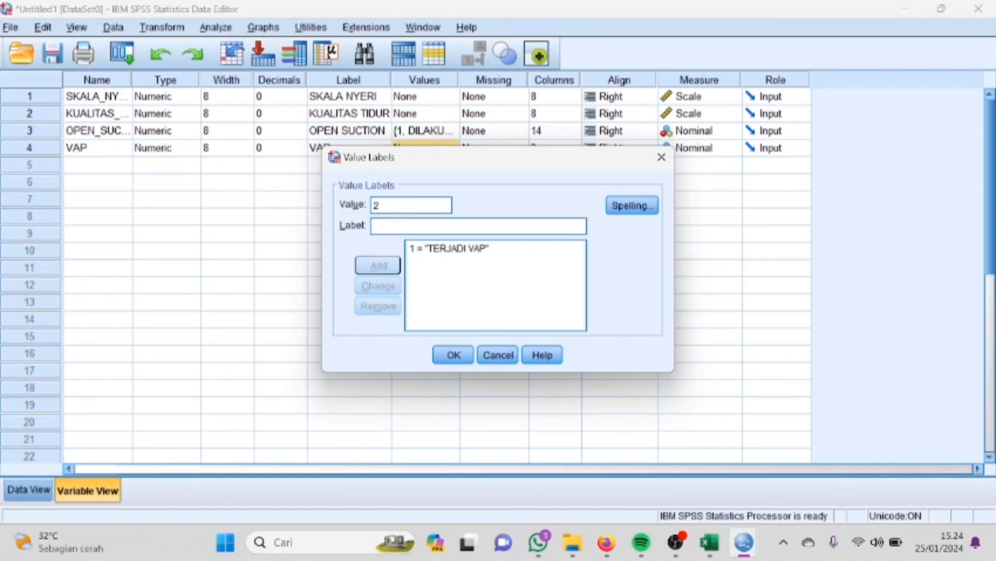
Step: Add the value label 2 = "TIDAK TERJADI VAP" to the VAP variable and apply its value labels
type("TIDA")
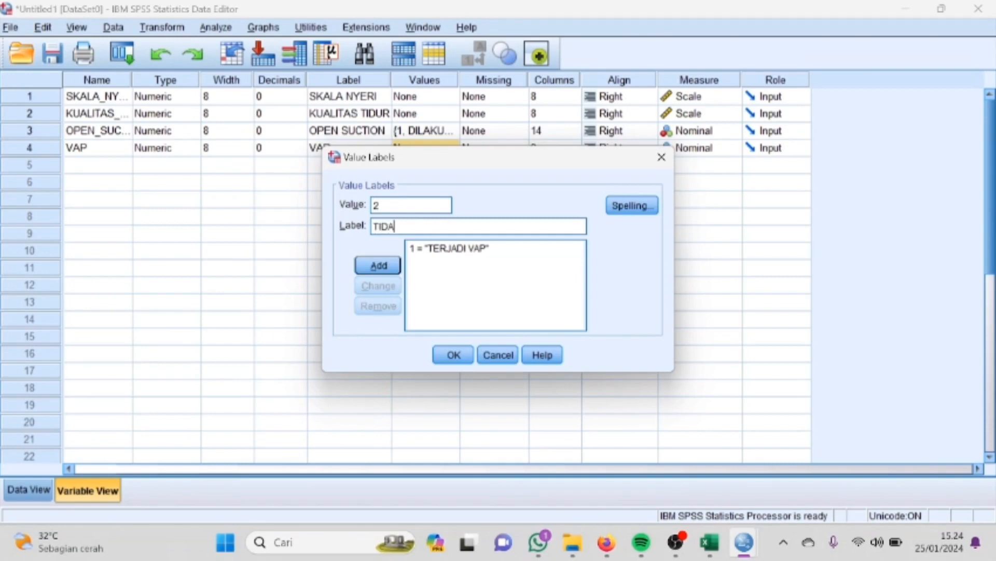
type("K TERJADI VAP")
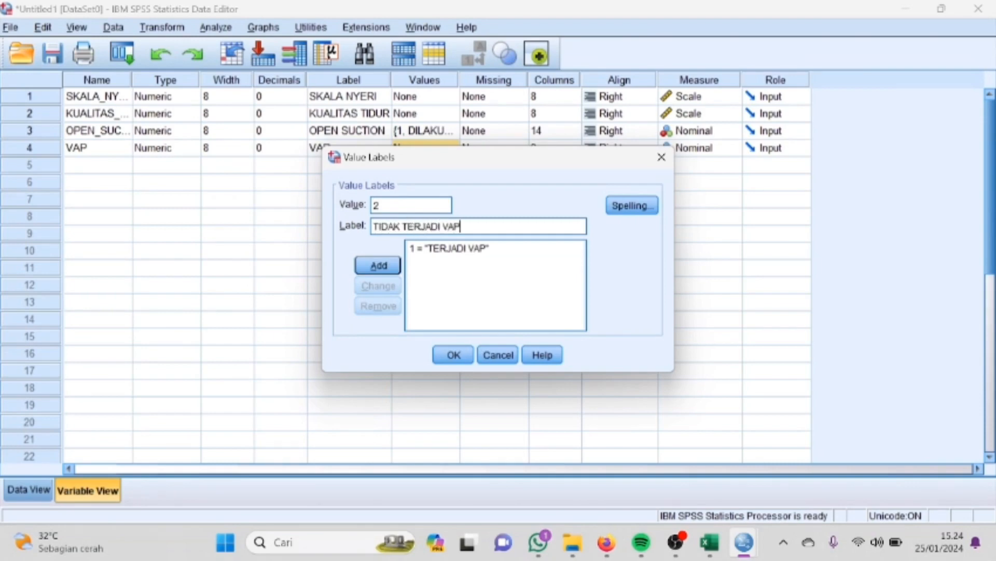
left_click(377, 266)
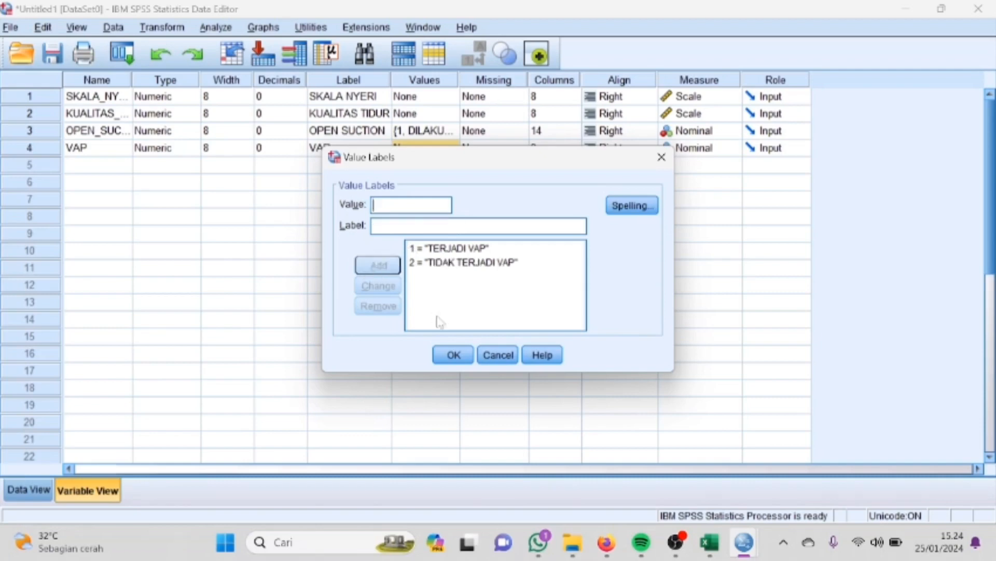
left_click(466, 356)
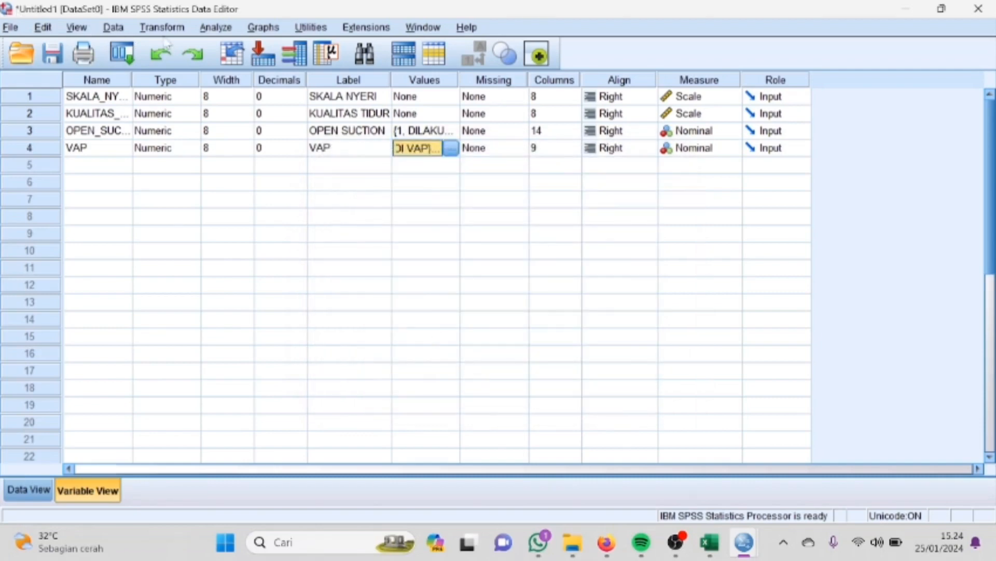
Step: Set up a Crosstabs analysis with OPEN SUCTION as the row variable and VAP as the column variable
left_click(215, 28)
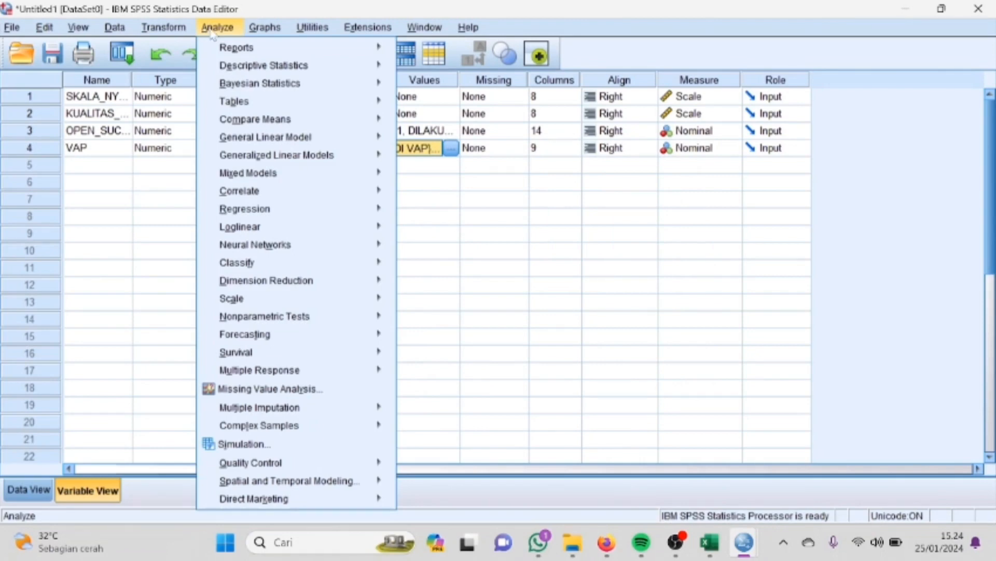
mouse_move(225, 47)
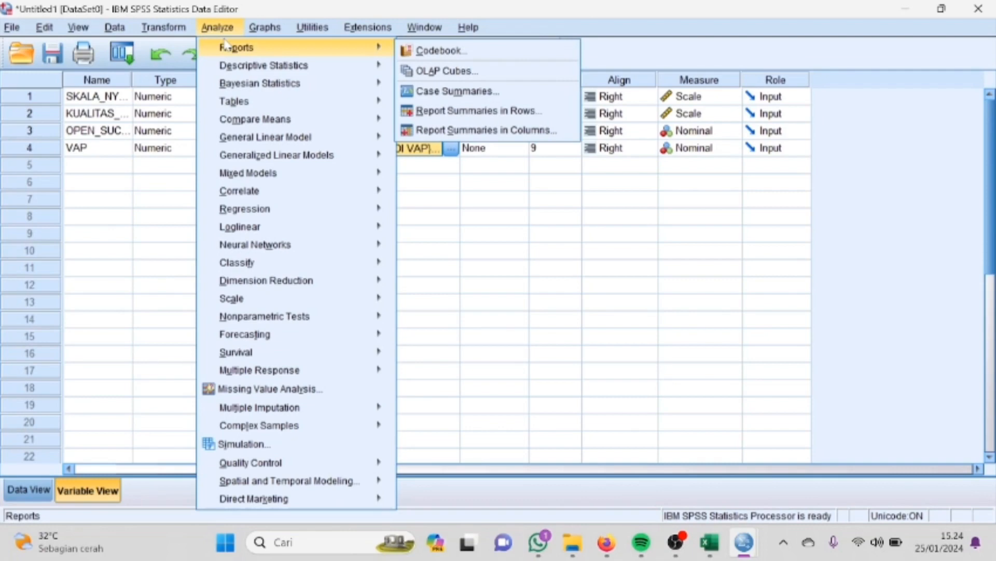
mouse_move(254, 66)
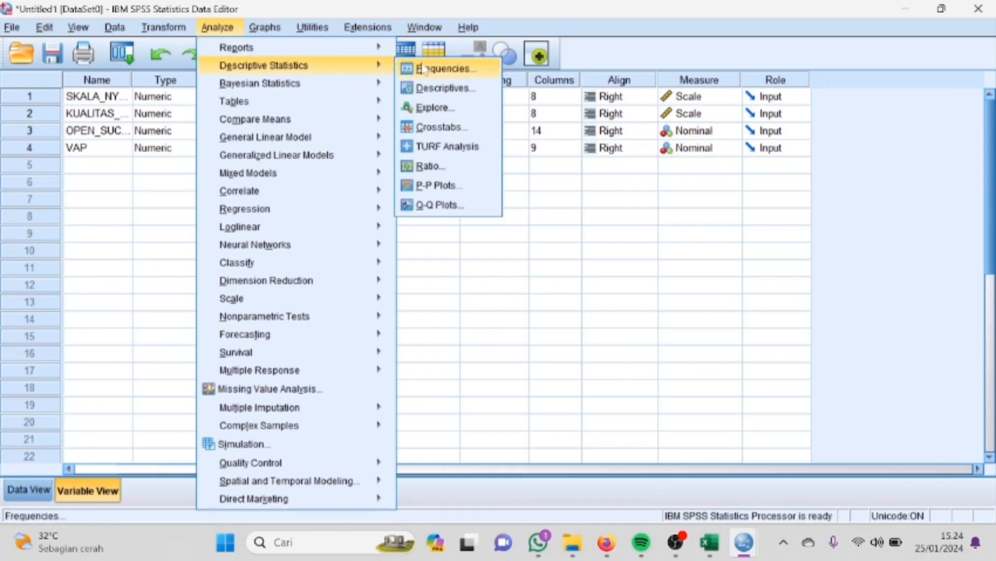
left_click(451, 128)
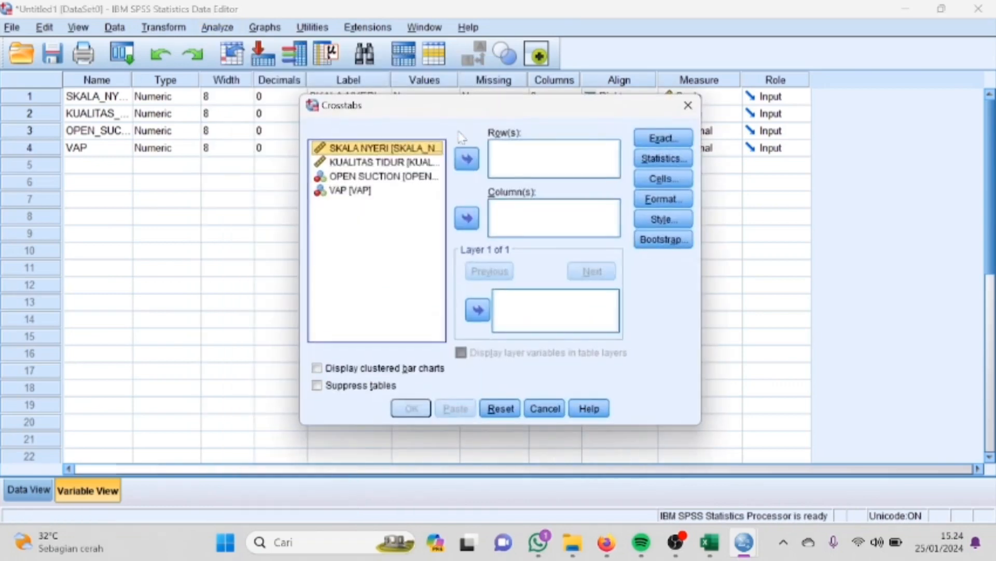
left_click(433, 177)
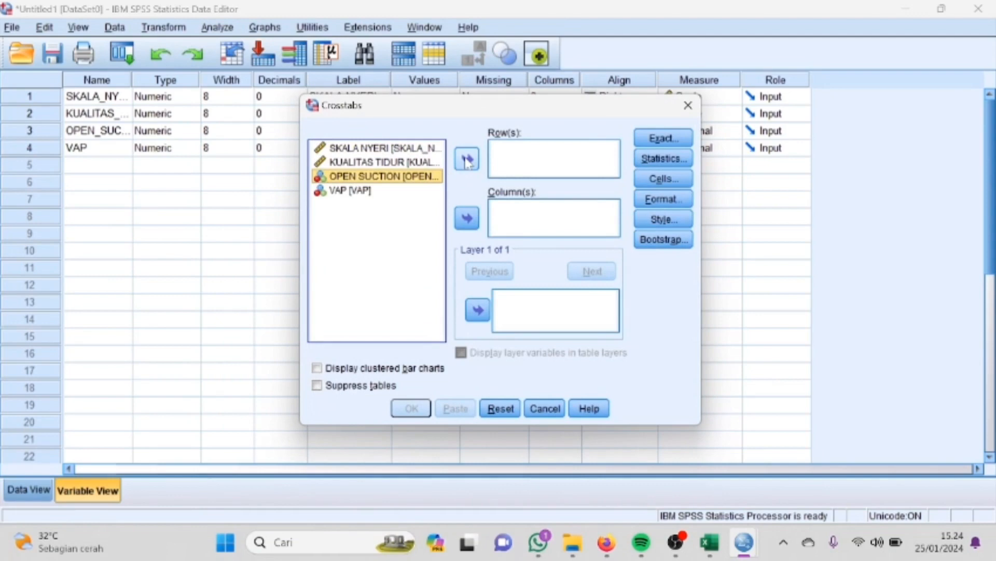
left_click(467, 160)
left_click(424, 178)
left_click(469, 219)
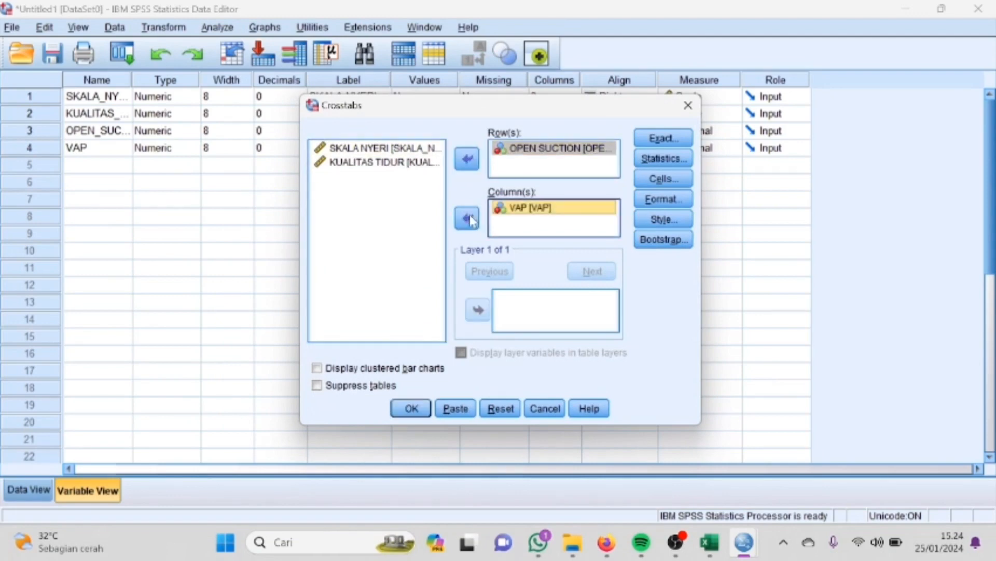
Step: Include the Chi-square statistic in the crosstab and run the analysis
left_click(654, 164)
left_click(408, 162)
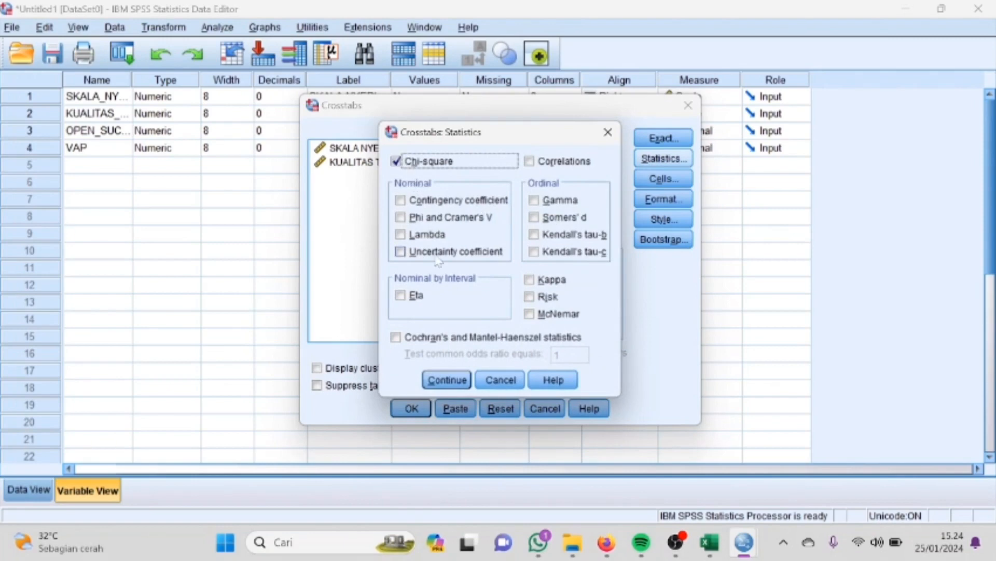
left_click(441, 381)
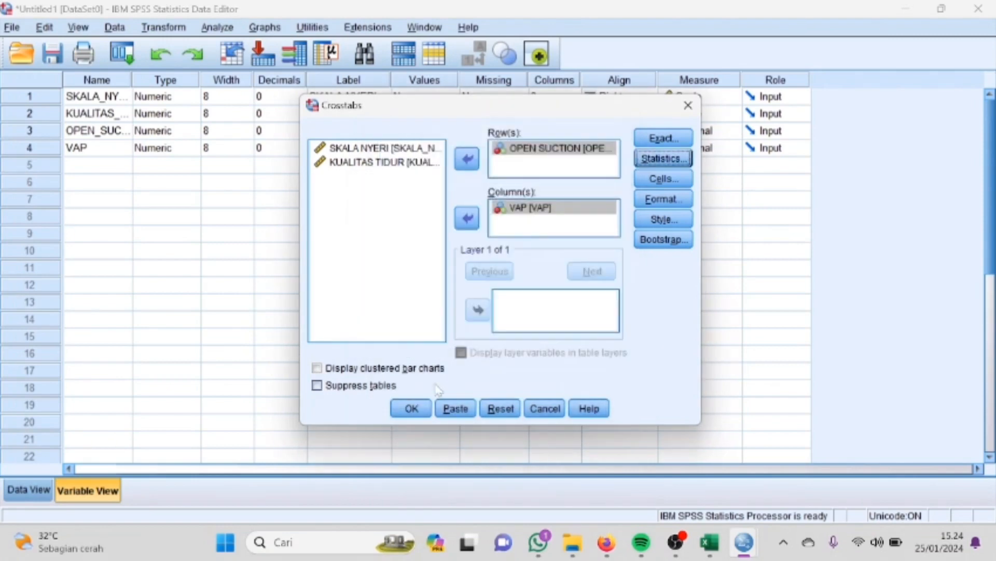
left_click(411, 408)
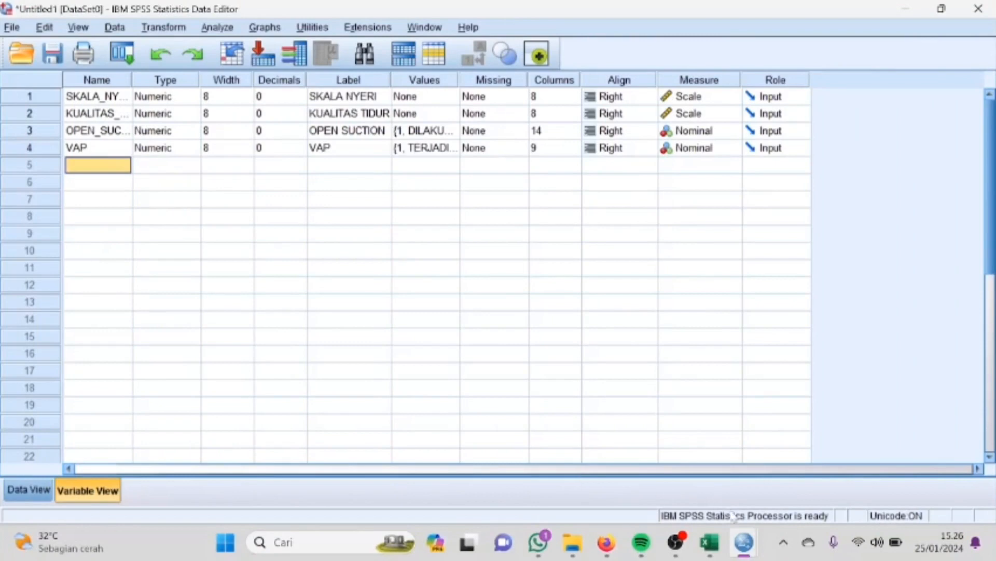
Step: Switch to the Excel workbook and examine exercise C's Sebelum and Sesudah table and the question beneath it
left_click(710, 542)
scroll(268, 315, "up", 4)
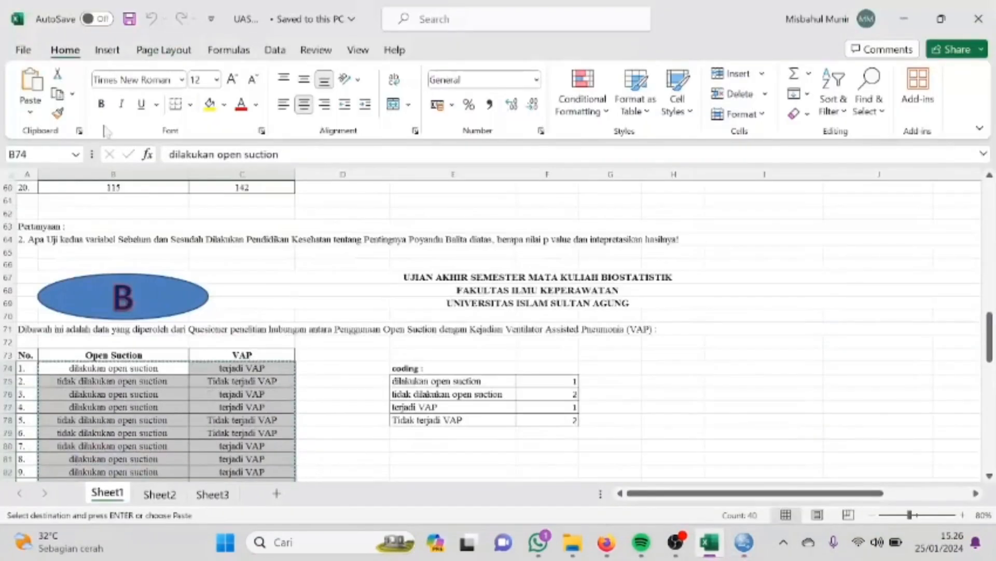
left_click(128, 19)
scroll(171, 262, "up", 12)
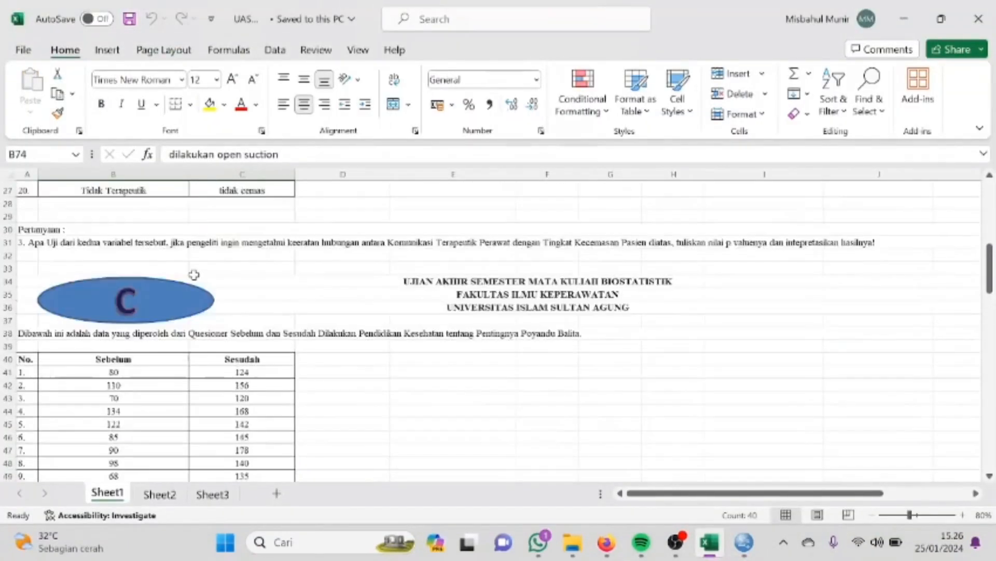
scroll(173, 315, "down", 2)
scroll(174, 315, "down", 1)
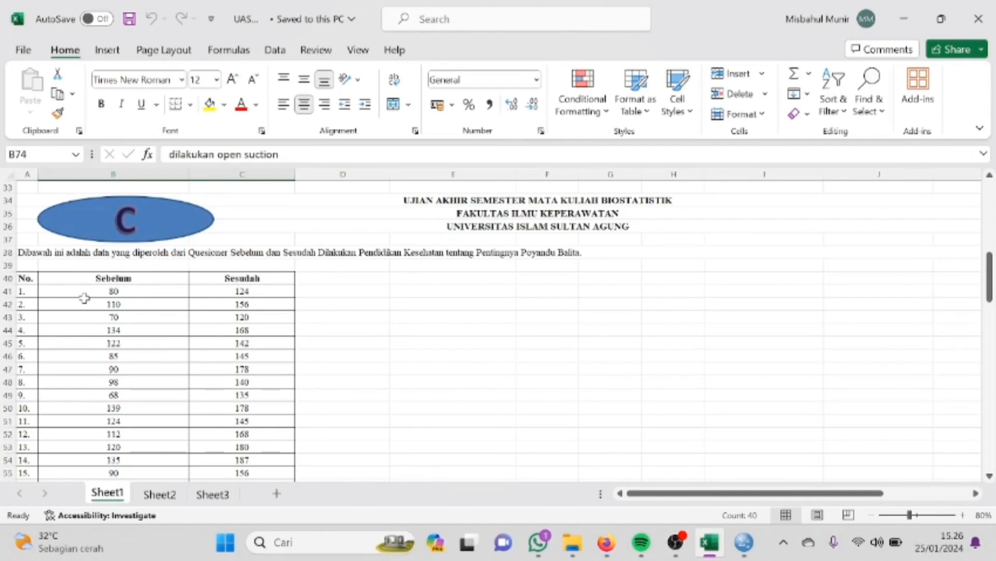
scroll(156, 245, "down", 3)
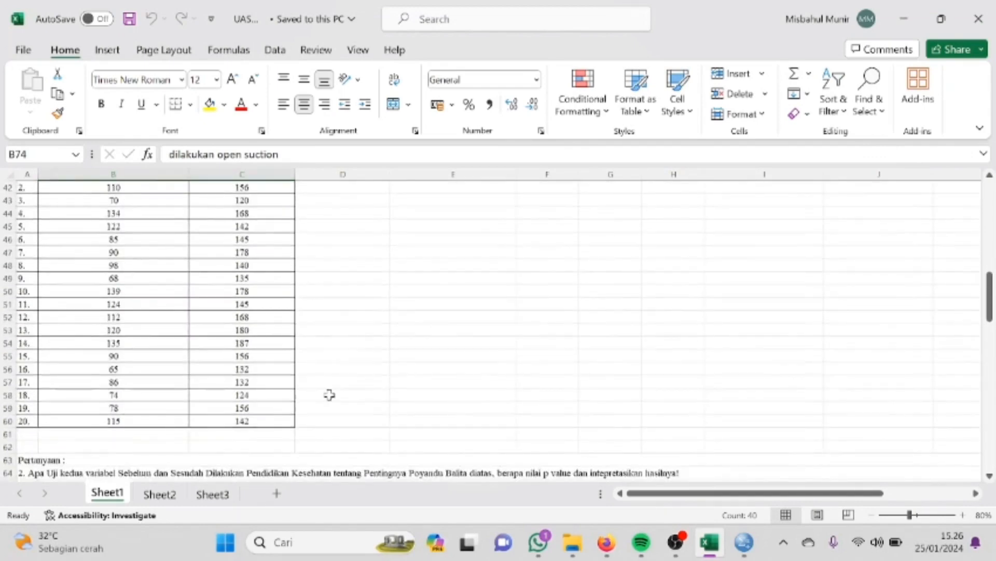
scroll(136, 343, "down", 1)
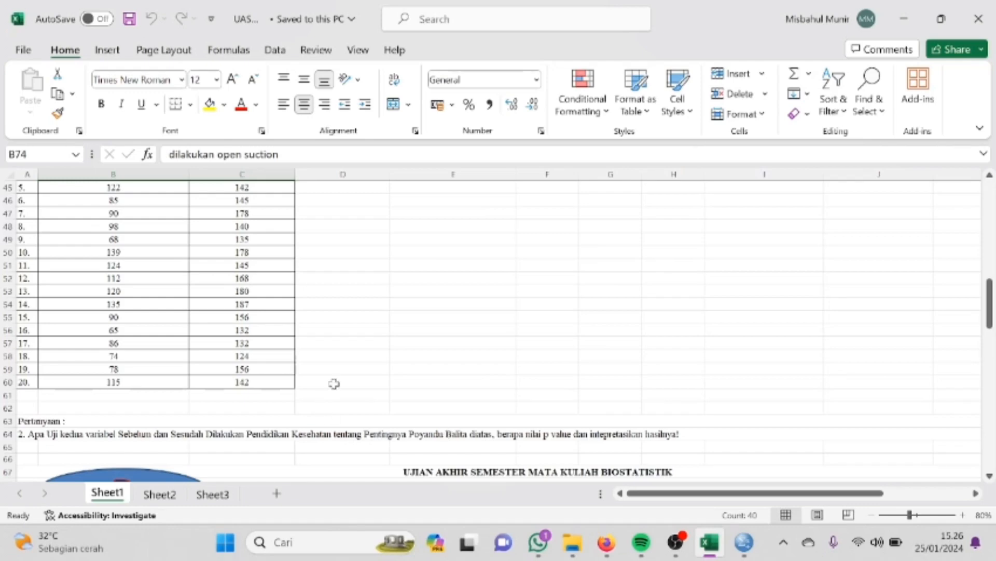
scroll(196, 361, "up", 3)
scroll(197, 361, "up", 1)
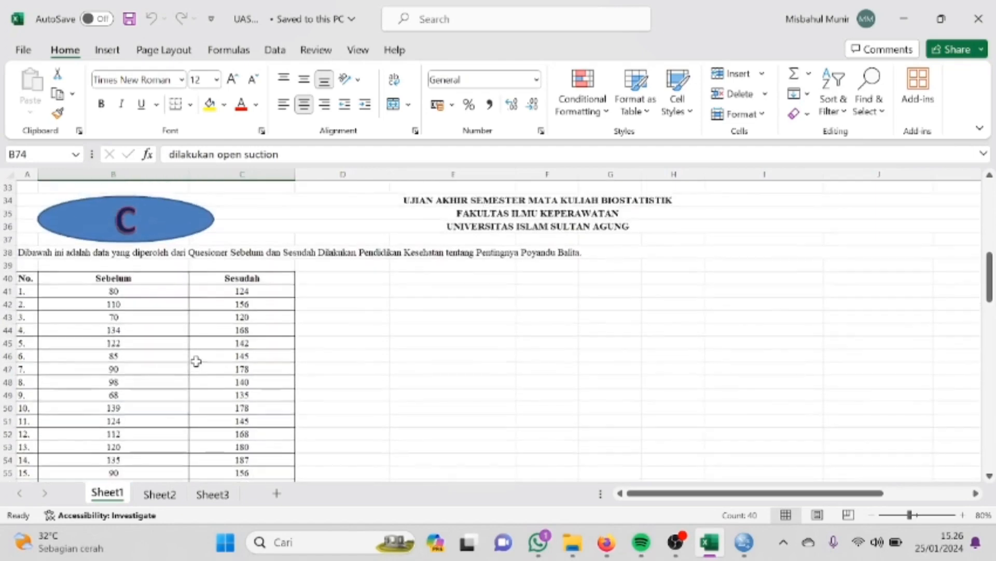
Step: Copy the 20 rows of Sebelum and Sesudah values in cells B41:C60 of exercise C
scroll(156, 321, "down", 1)
left_click(124, 256)
left_click_drag(124, 255, 261, 463)
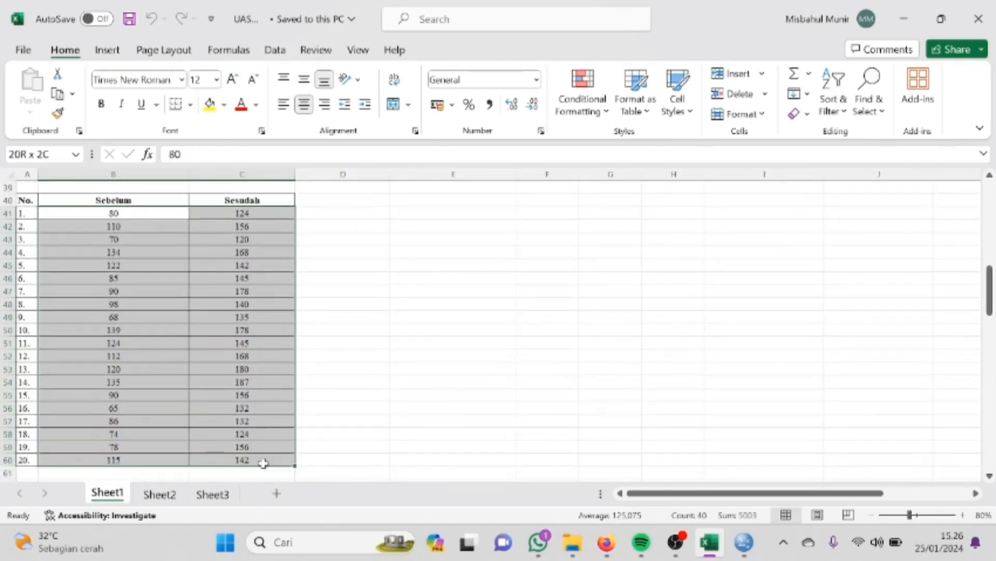
right_click(261, 462)
left_click(297, 59)
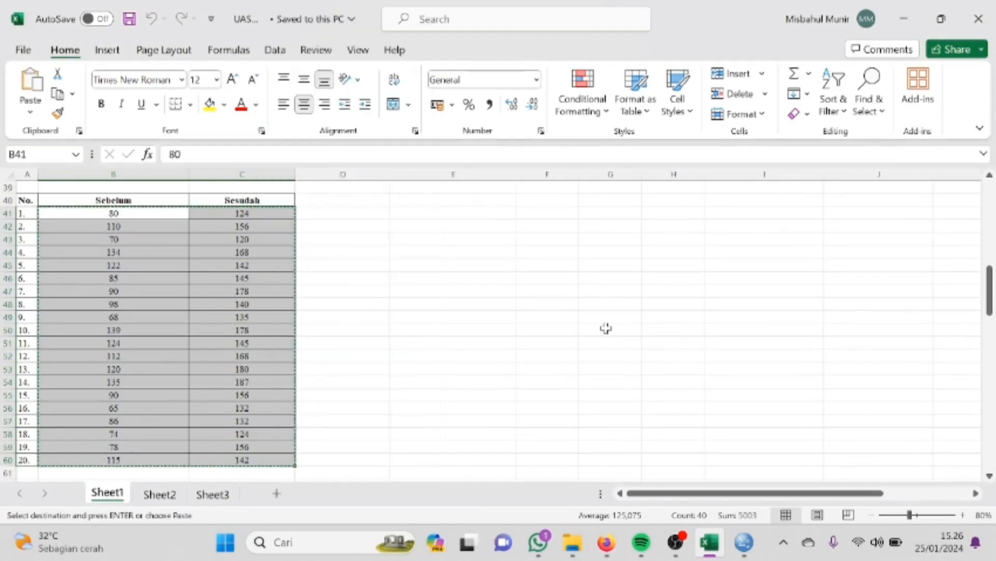
Step: Switch to the SPSS Data Editor and paste the copied values into the data grid from row 1 of the first empty column after VAP
mouse_move(745, 542)
left_click(692, 484)
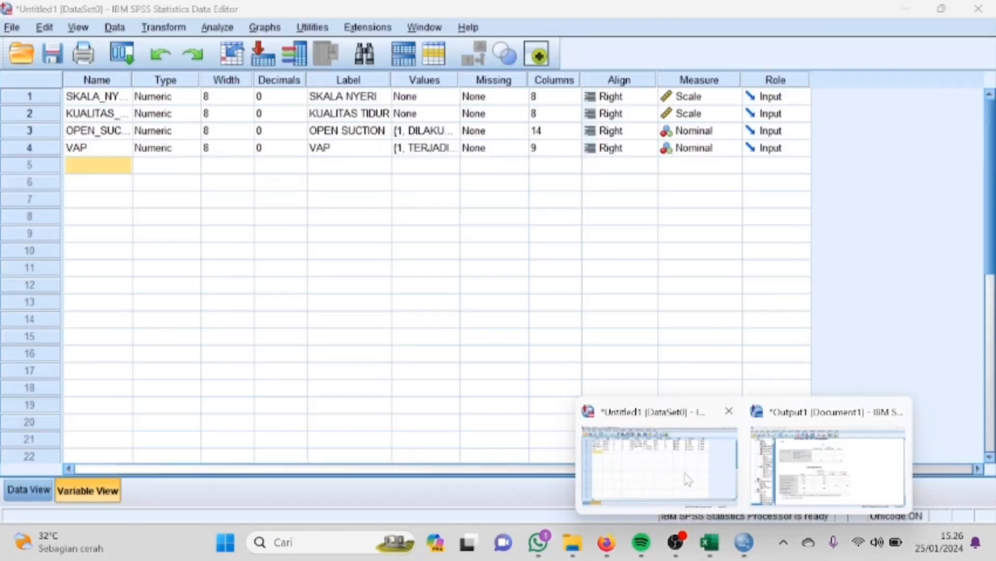
left_click(29, 490)
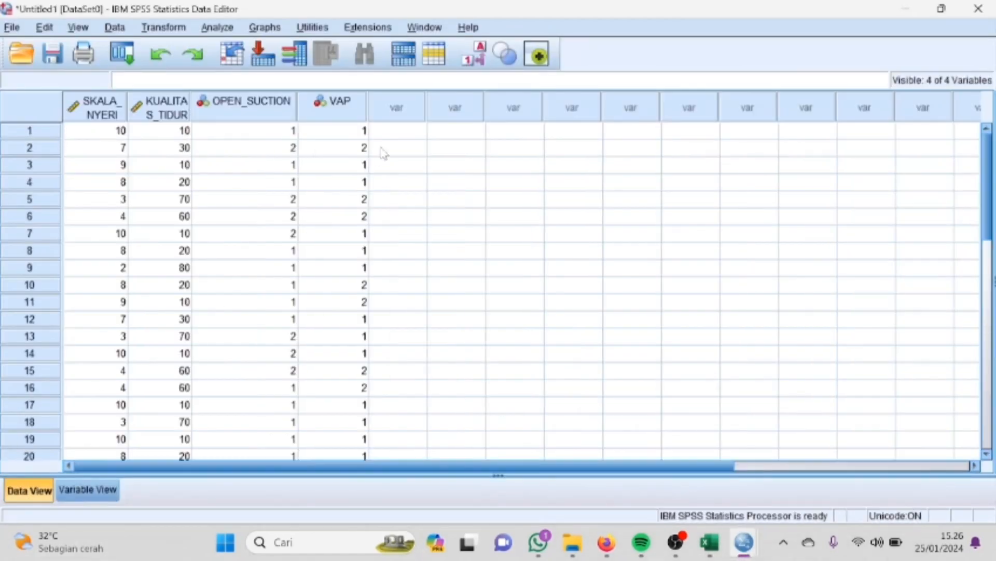
left_click(397, 134)
right_click(397, 134)
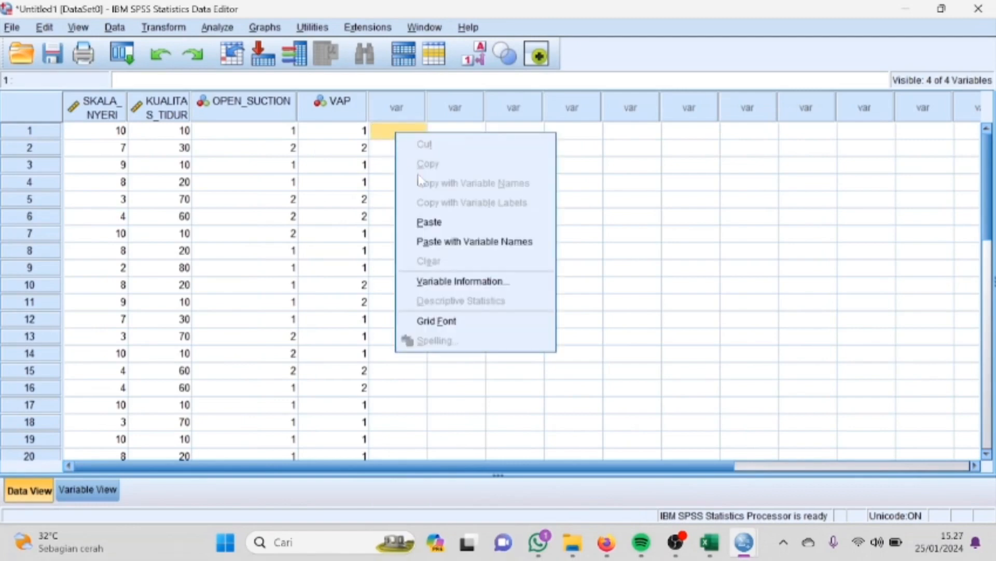
left_click(429, 222)
Step: Set the decimals of the new variables VAR00005 and VAR00006 to 0
left_click(87, 489)
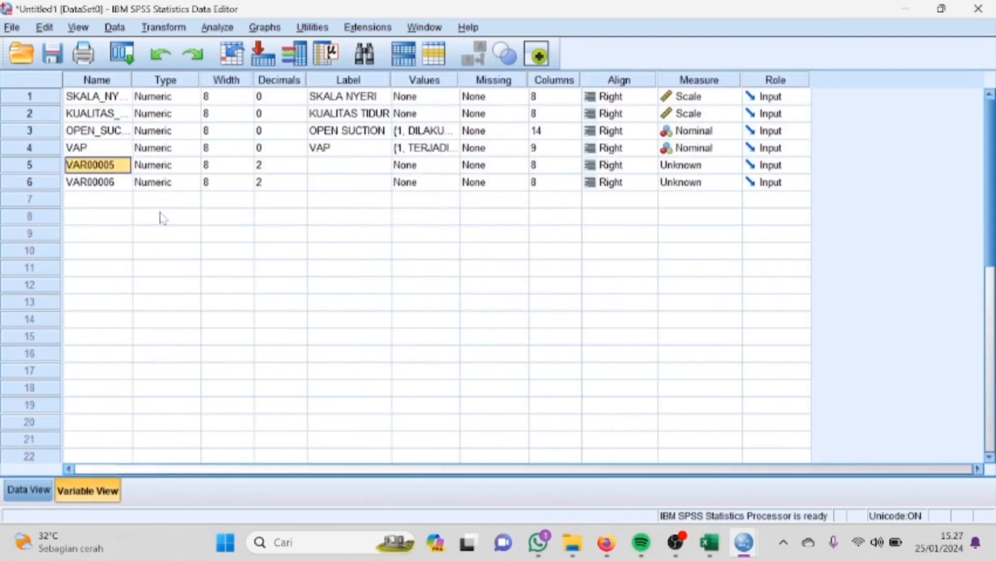
left_click(262, 167)
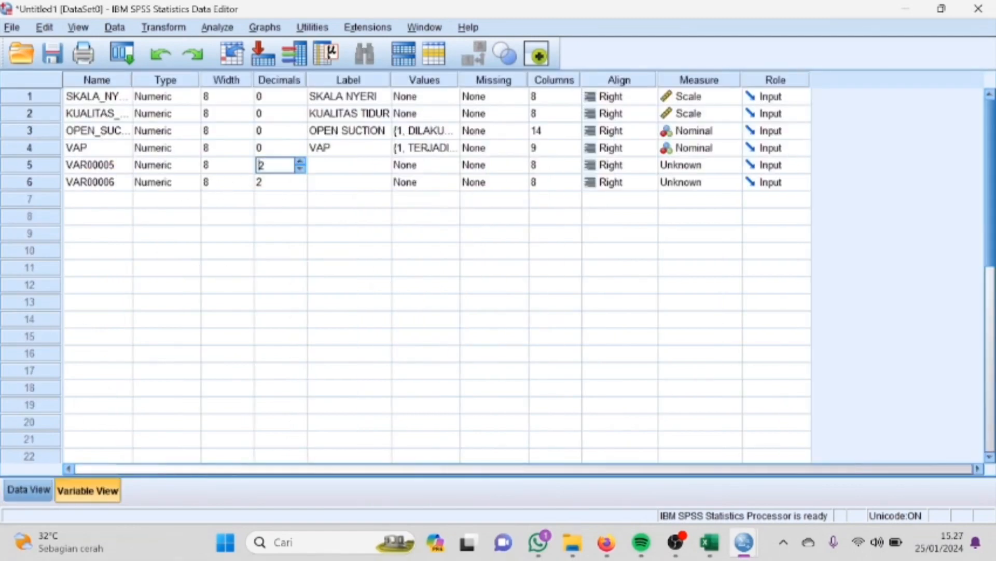
left_click(301, 180)
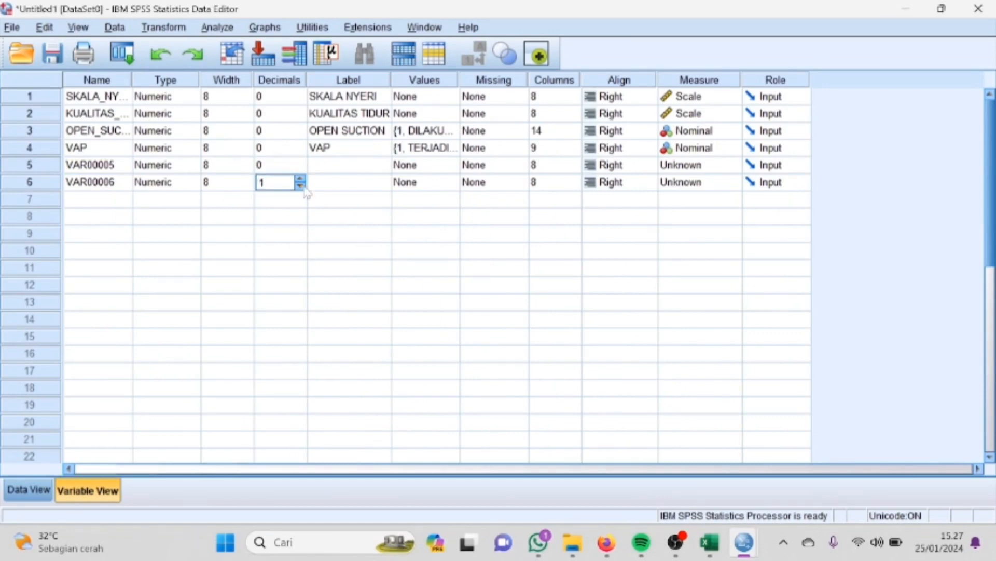
left_click(301, 185)
Step: Rename variable VAR00005 as SEBELUM and VAR00006 as SESUDAH
left_click(103, 169)
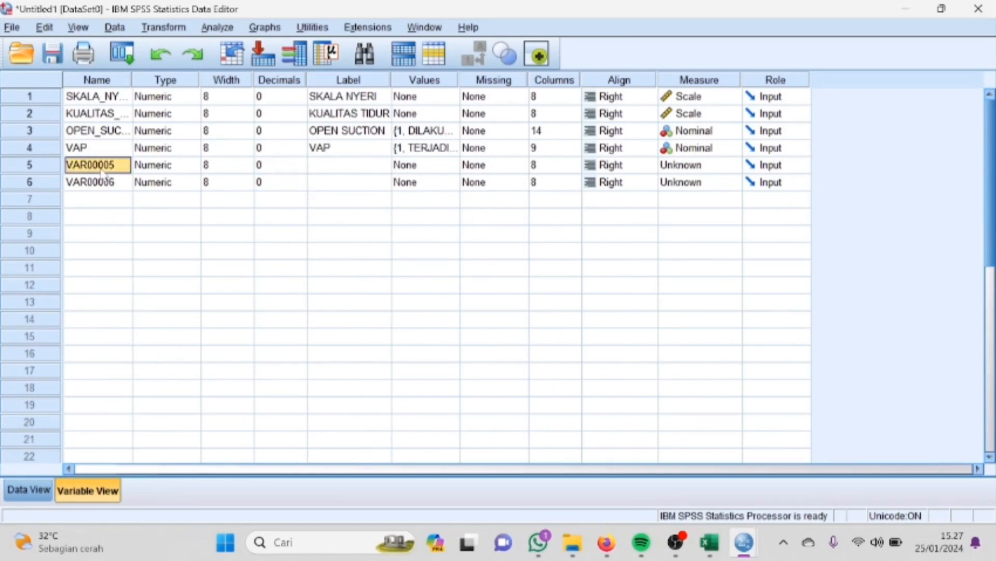
type("SEBELUM")
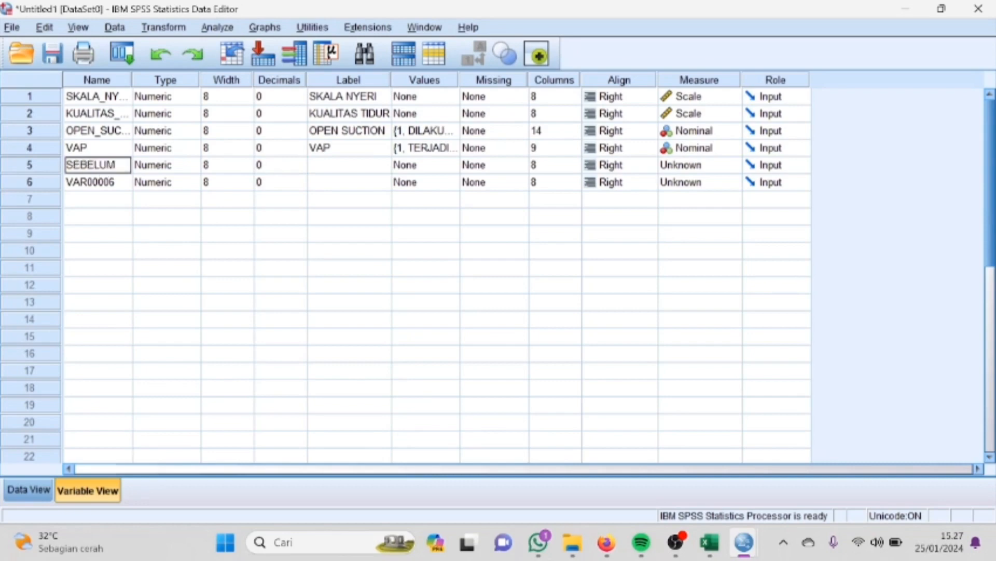
left_click(102, 179)
type("SESUDAH")
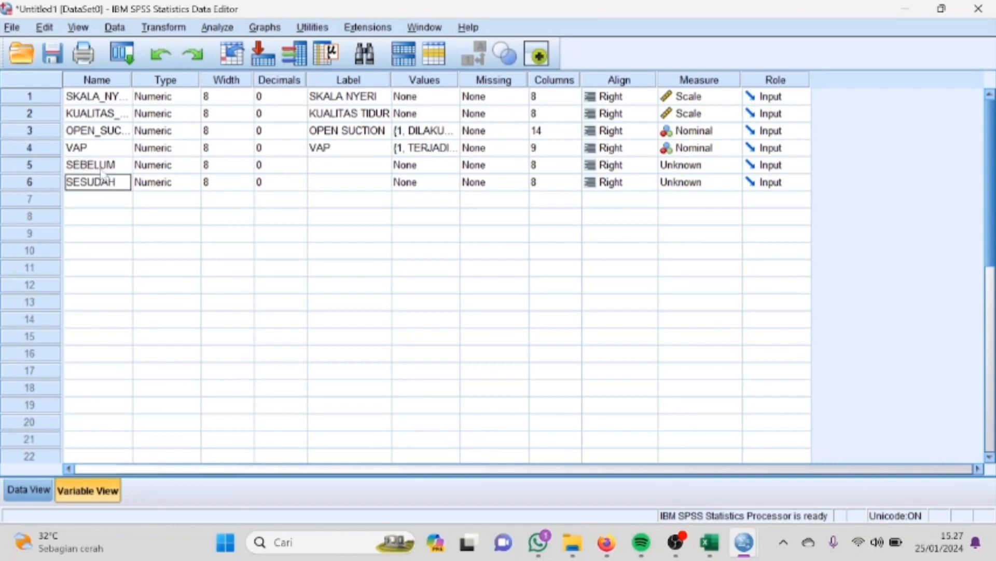
Step: Give SEBELUM the label "SEBELUM PENDKESH" and SESUDAH the label "SESUDAH PENDKESH"
left_click(312, 172)
type("SE")
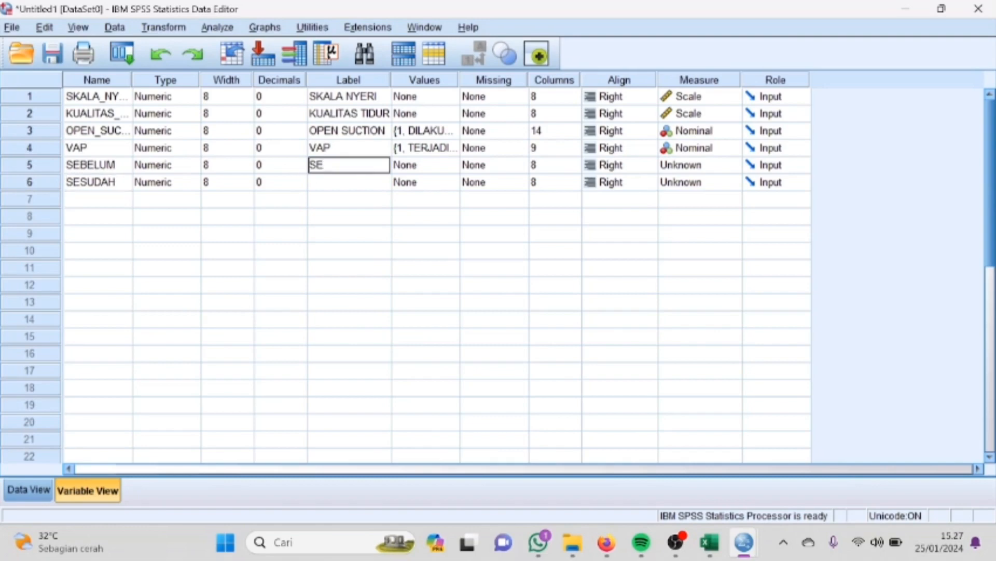
type("BELUM PEND")
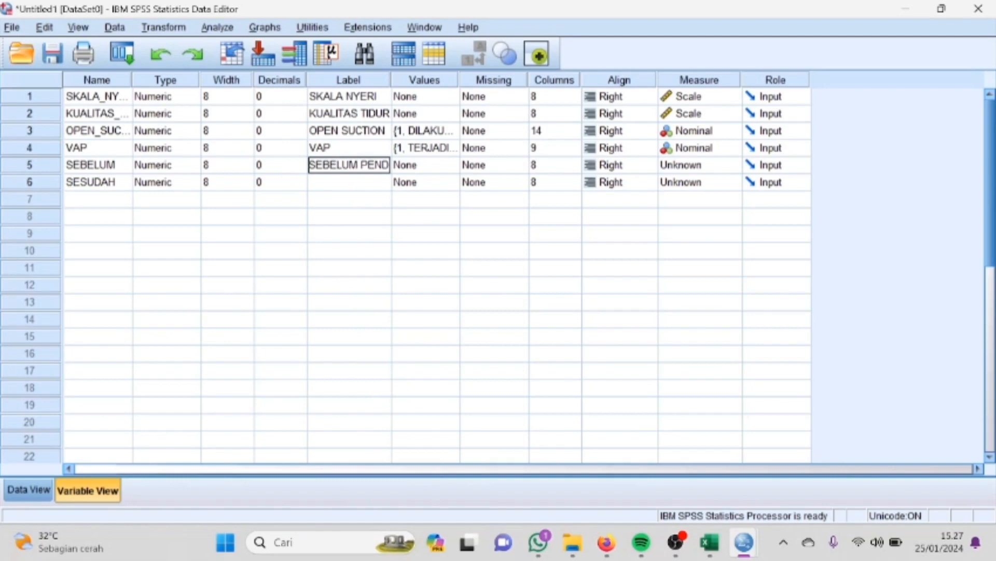
type("KESH")
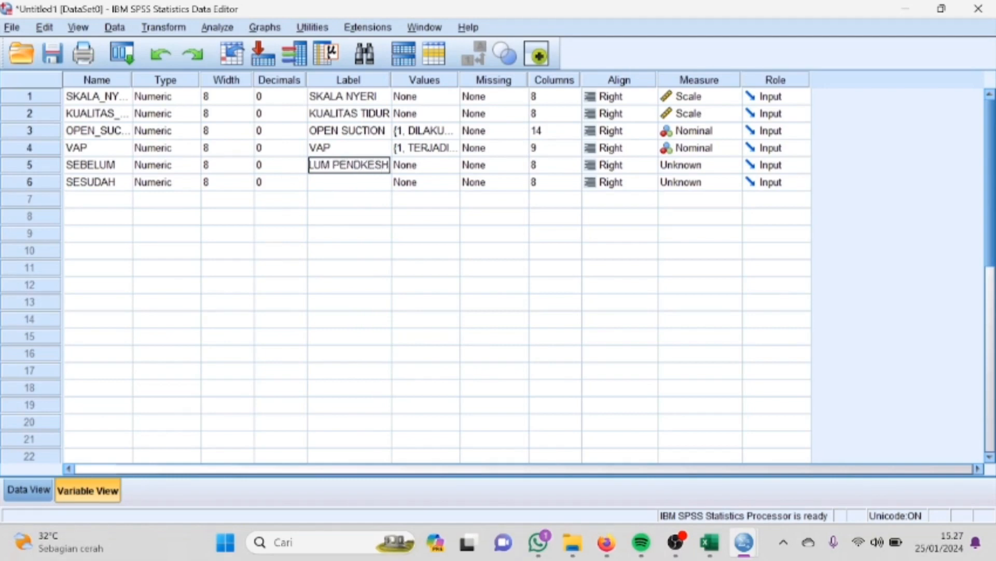
key("Return")
type("SESUDA")
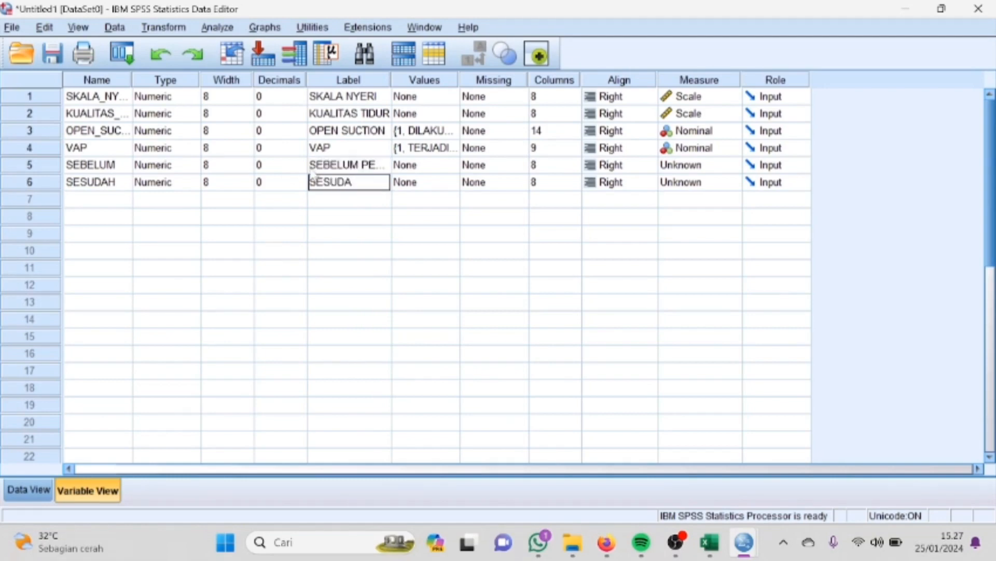
type("H PENDKESH")
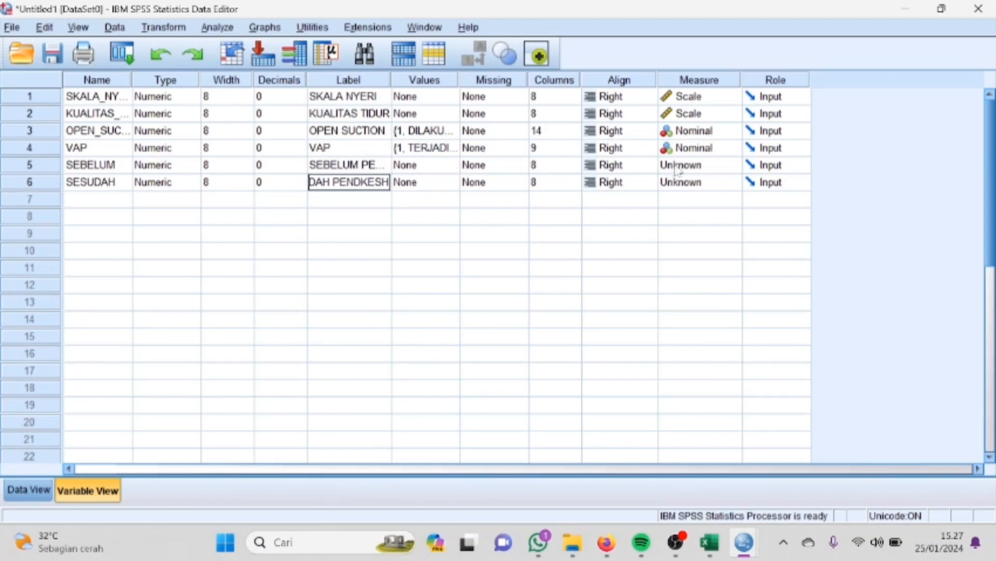
Step: Set the measurement level of SEBELUM and SESUDAH to Scale
left_click(702, 165)
left_click(711, 181)
left_click(715, 184)
left_click(690, 198)
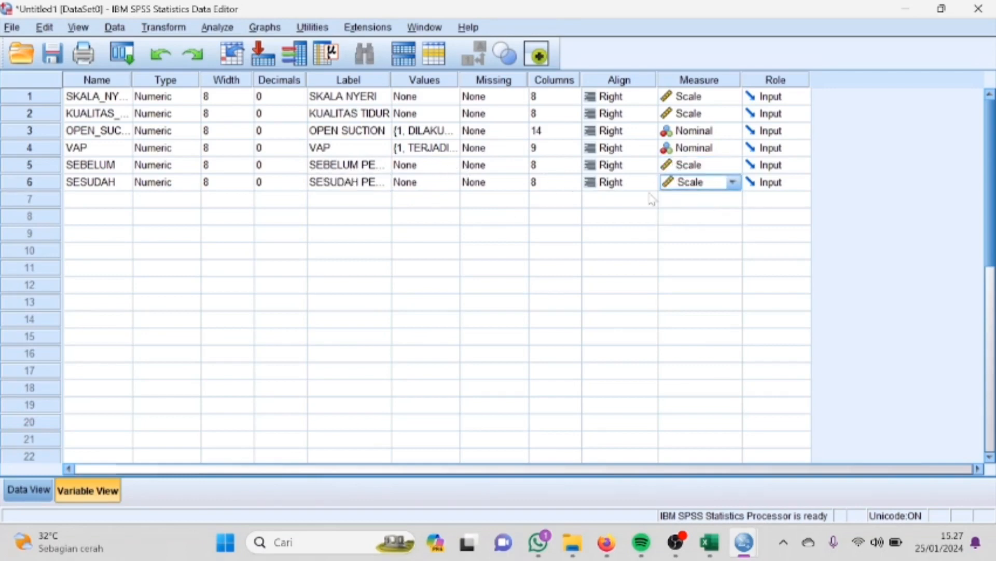
Step: Start an Explore analysis and replace the dependent variables with SEBELUM PENDKESH and SESUDAH PENDKESH
left_click(217, 27)
mouse_move(247, 72)
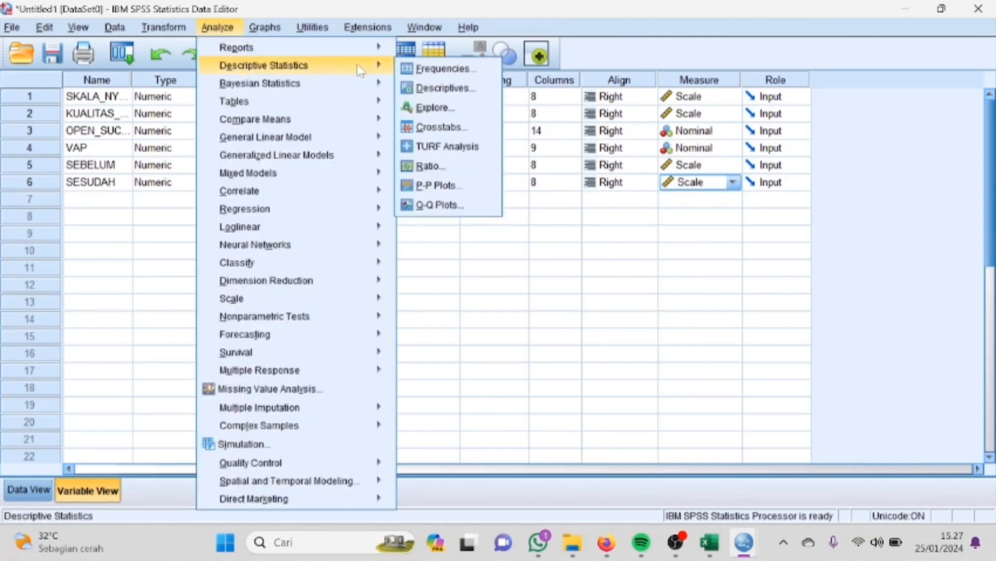
left_click(435, 108)
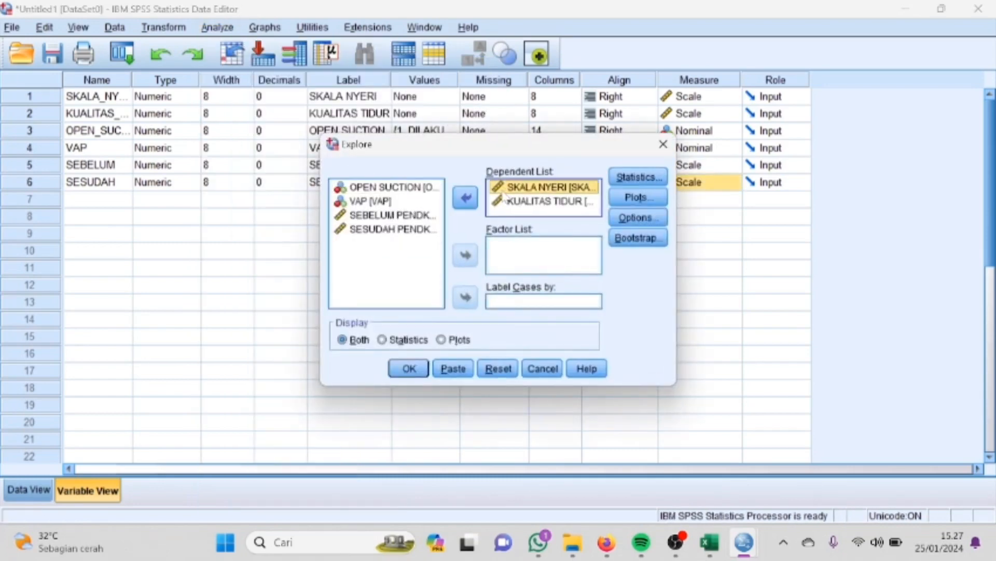
left_click(465, 197)
left_click(467, 198)
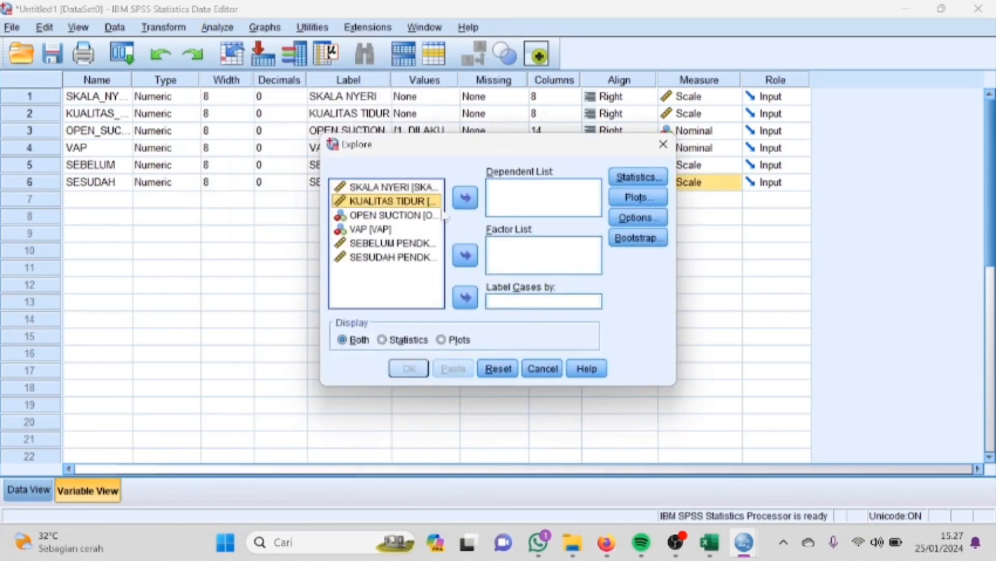
left_click(394, 243)
left_click(464, 206)
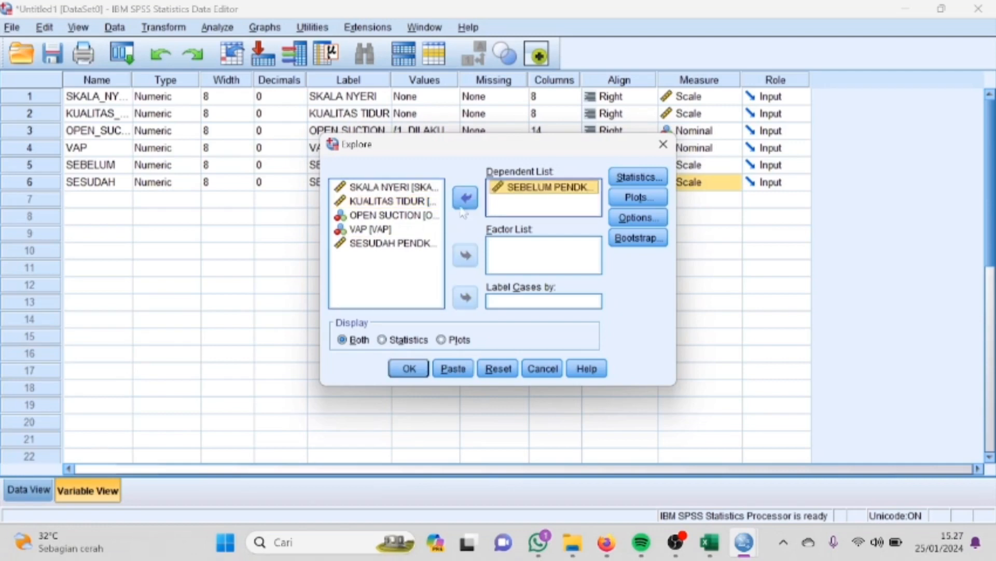
left_click(425, 244)
left_click(466, 197)
Step: Keep normality plots with tests enabled, run the Explore analysis and examine the Tests of Normality table
left_click(632, 199)
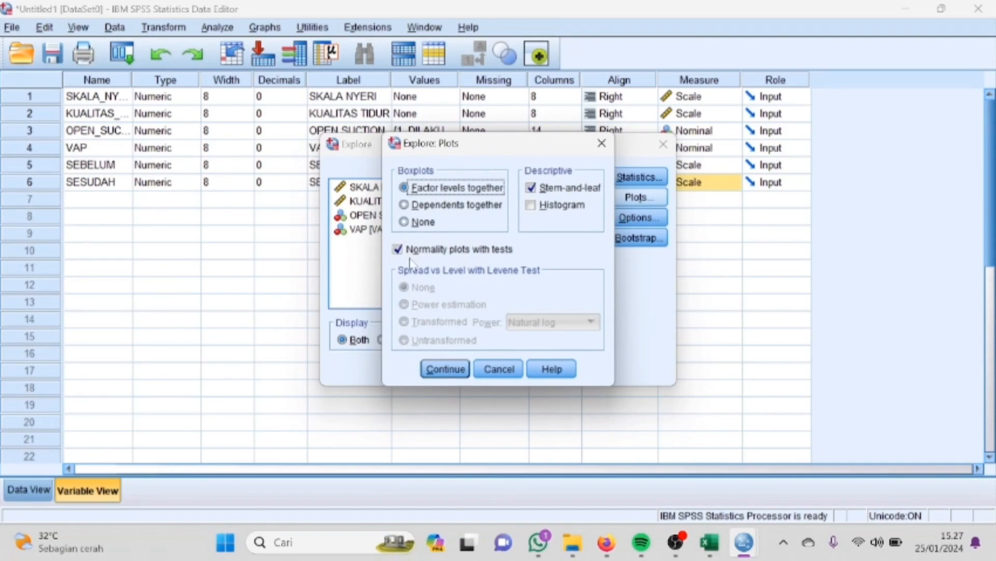
left_click(445, 370)
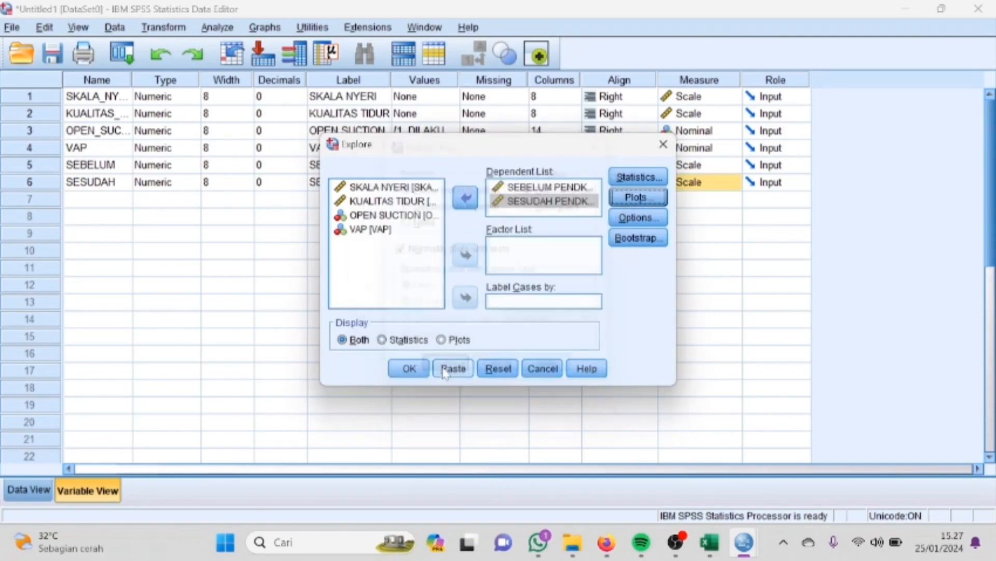
left_click(409, 370)
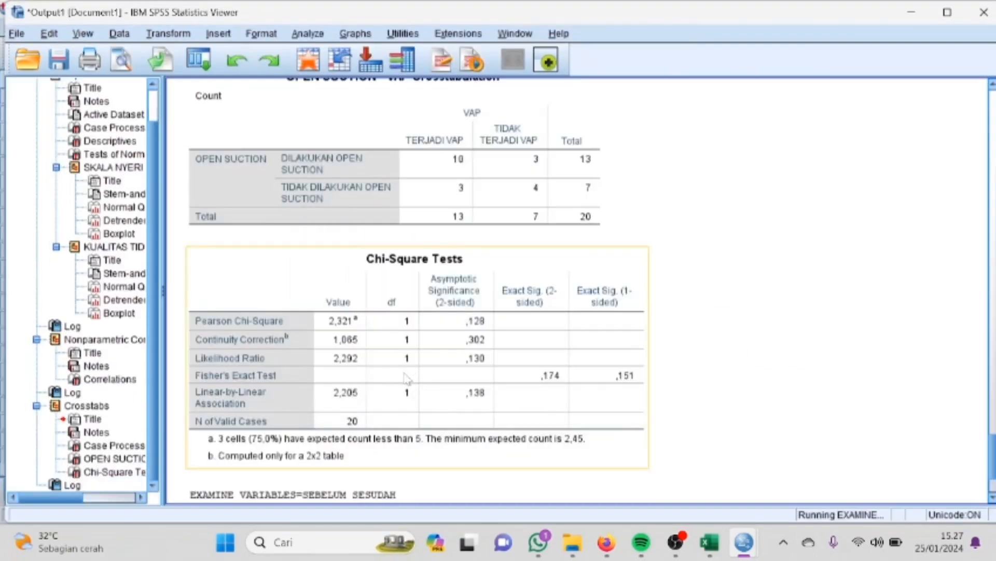
scroll(410, 386, "up", 3)
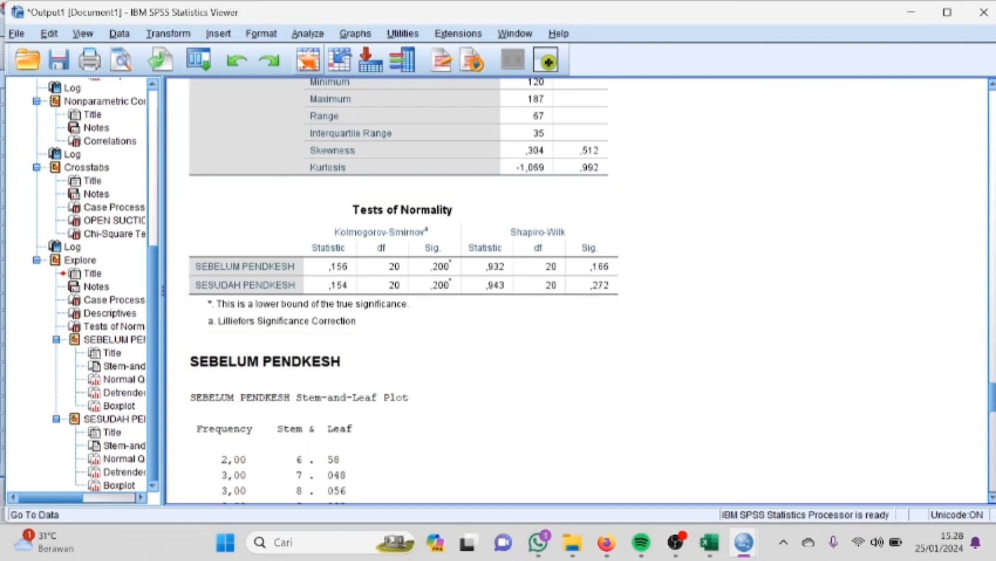
Step: Run a Paired-Samples T Test pairing SEBELUM PENDKESH with SESUDAH PENDKESH and look through its output
left_click(308, 34)
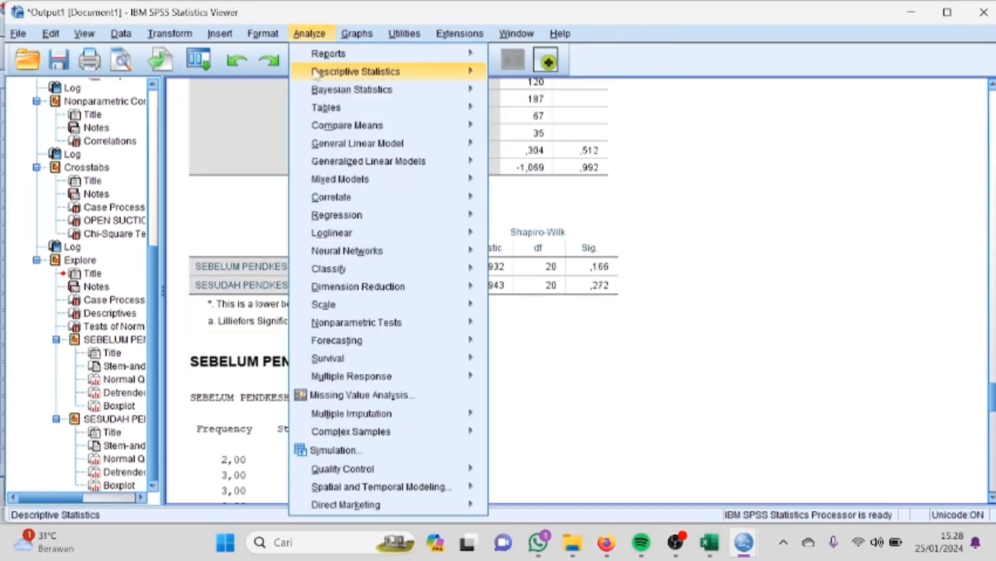
mouse_move(327, 78)
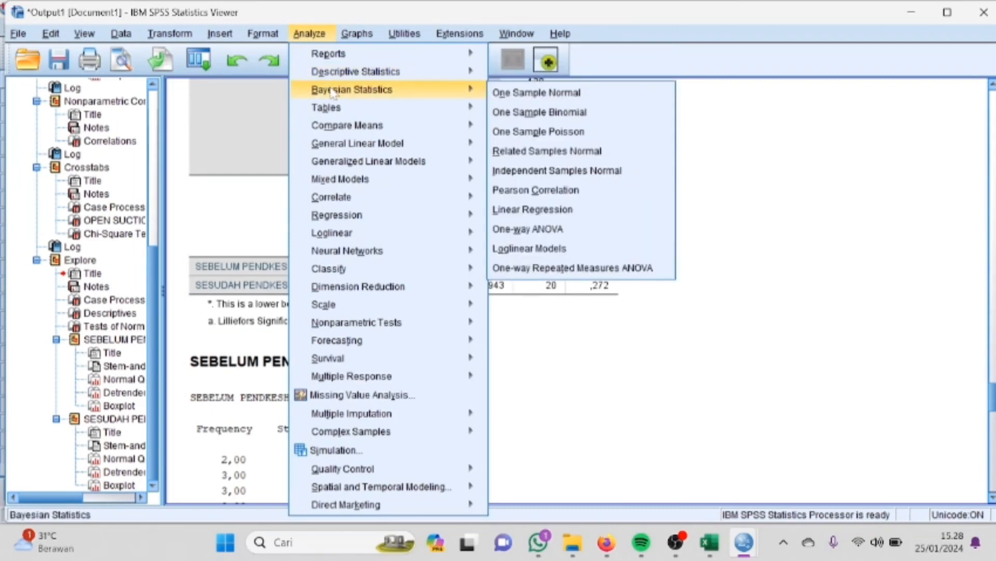
mouse_move(345, 129)
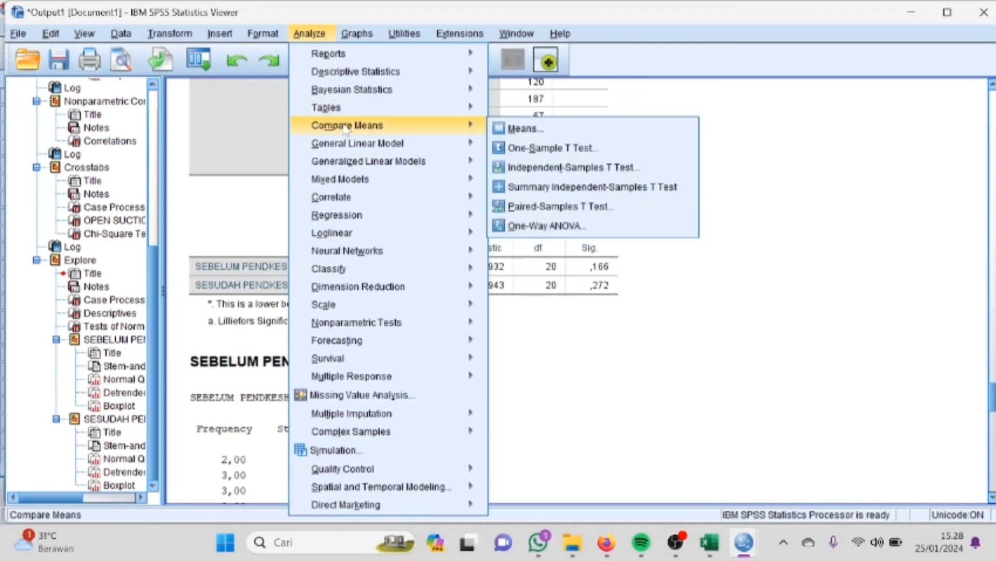
left_click(551, 207)
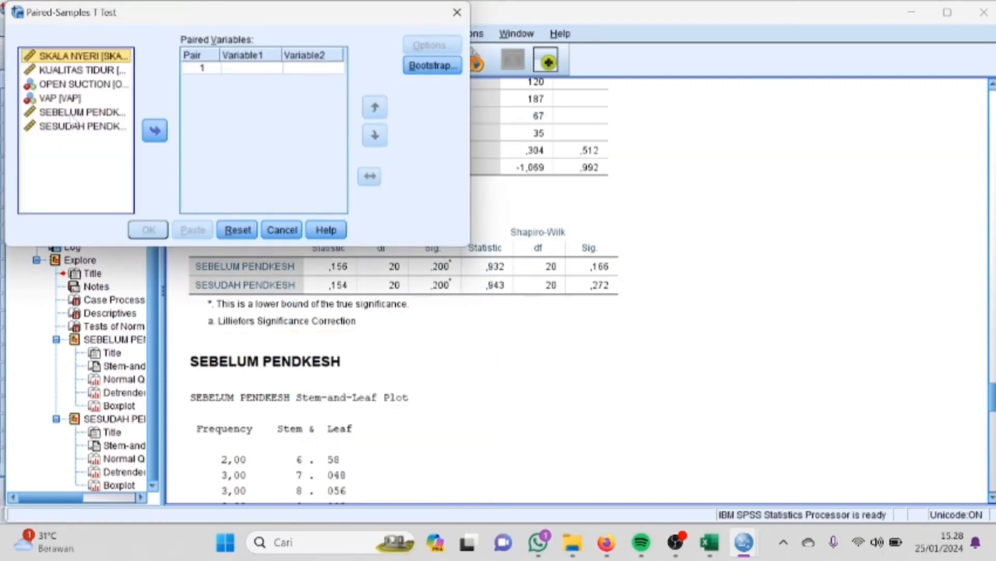
left_click(74, 113)
left_click(155, 131)
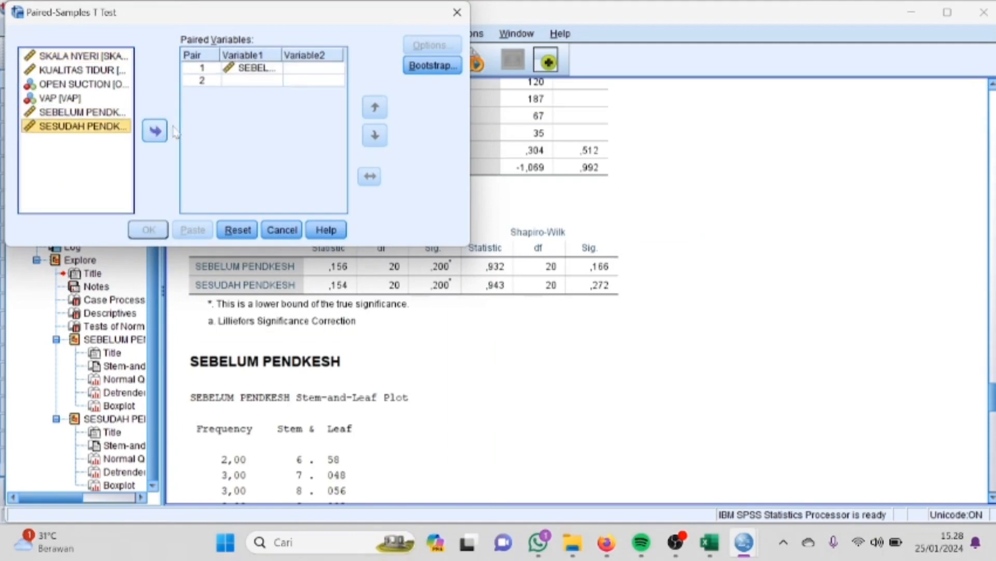
left_click(156, 132)
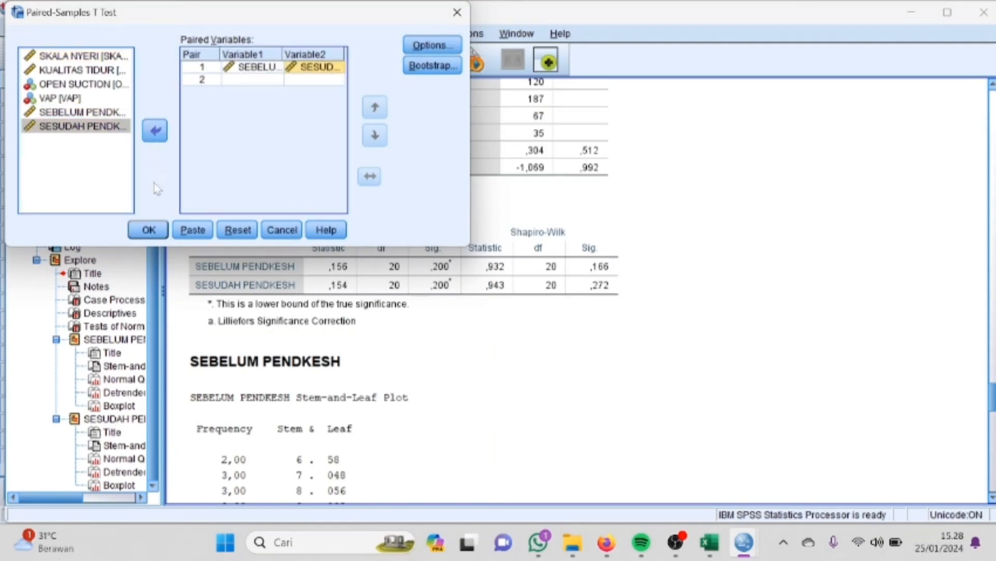
left_click(150, 230)
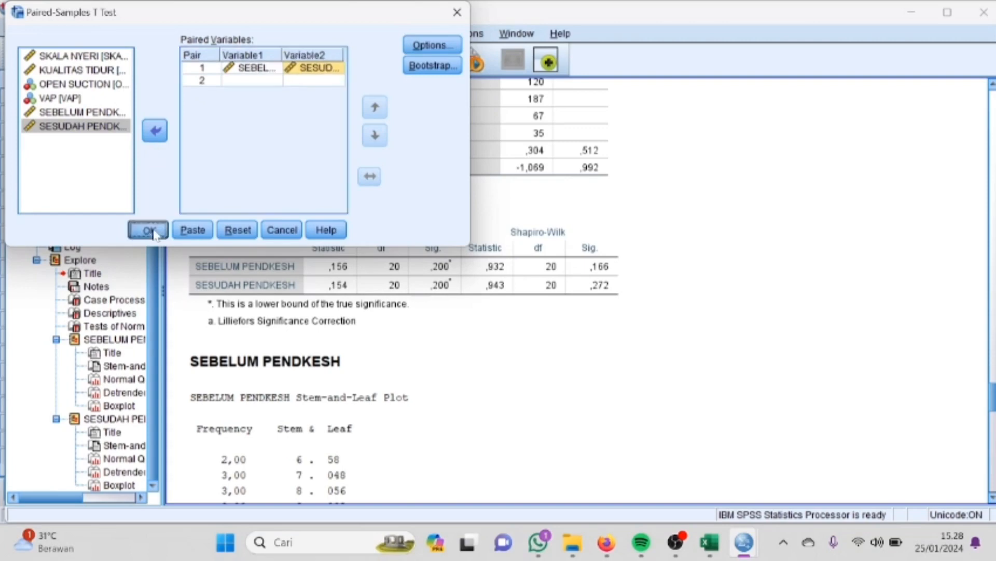
scroll(513, 302, "down", 5)
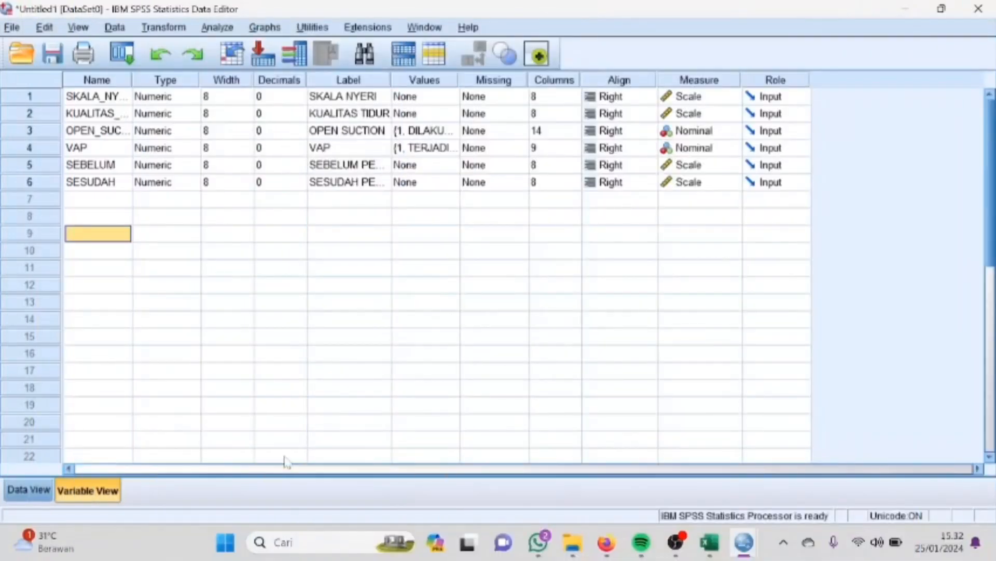
Step: Switch to the Excel workbook, read exercise D on Sheet1, and copy the Komunikasi Terapeutik and Kecemasan Pasien values in B8:C27
left_click(710, 543)
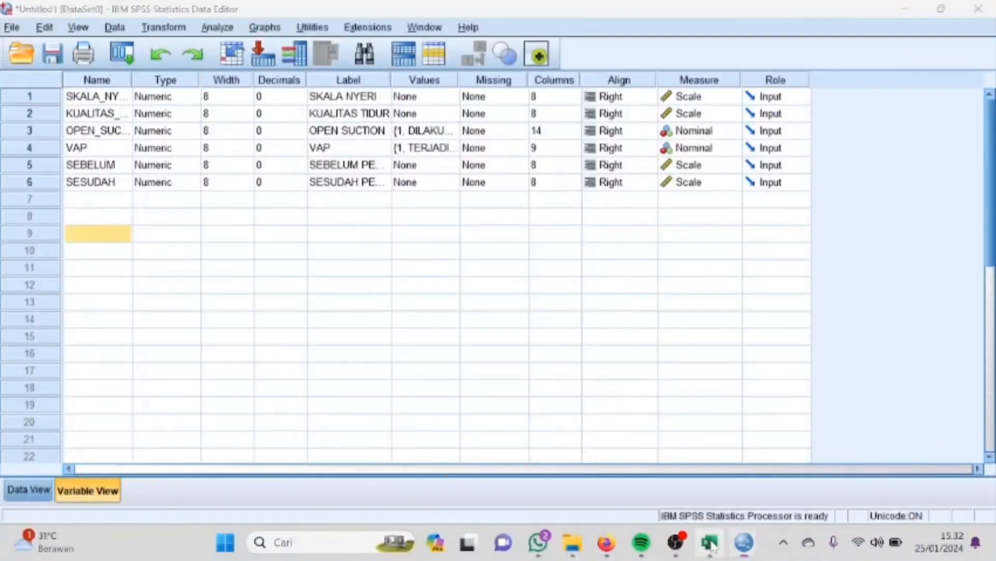
scroll(227, 358, "up", 4)
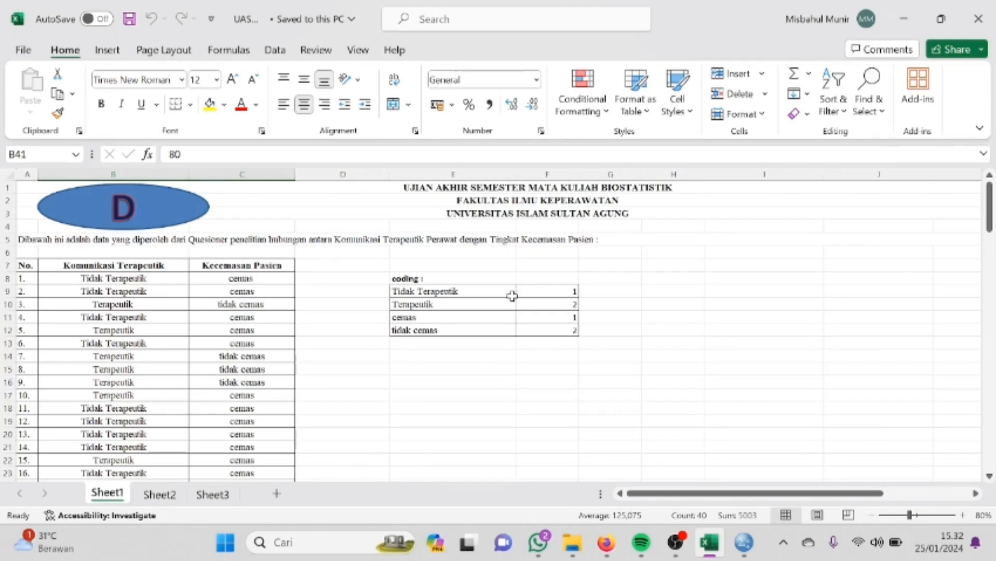
scroll(511, 358, "down", 3)
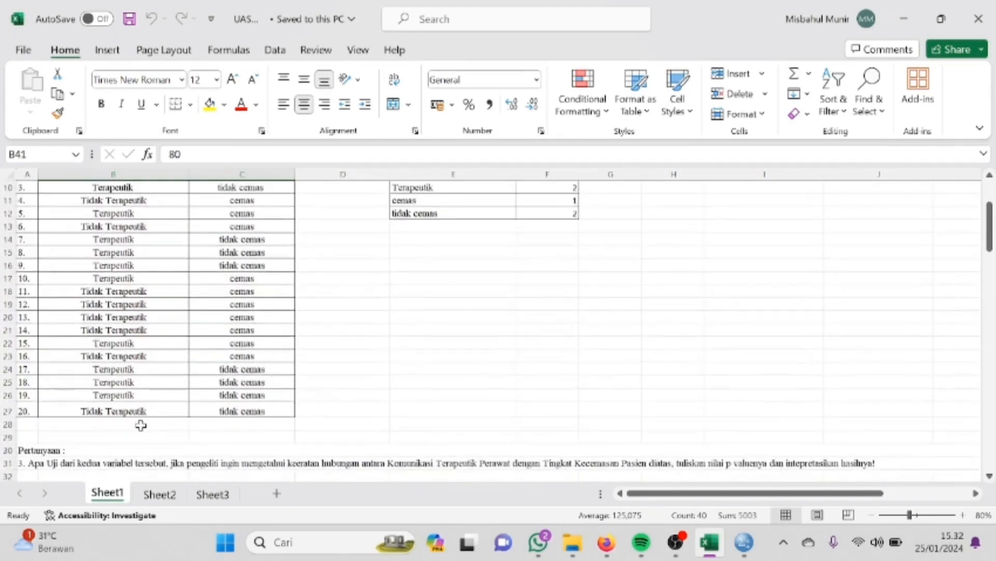
scroll(141, 425, "down", 2)
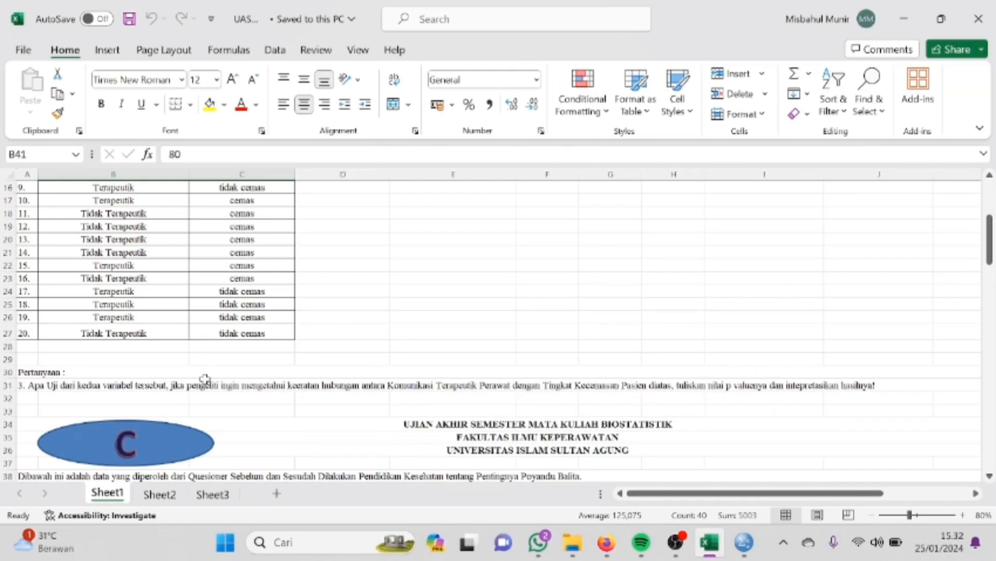
scroll(205, 378, "up", 4)
scroll(247, 370, "up", 1)
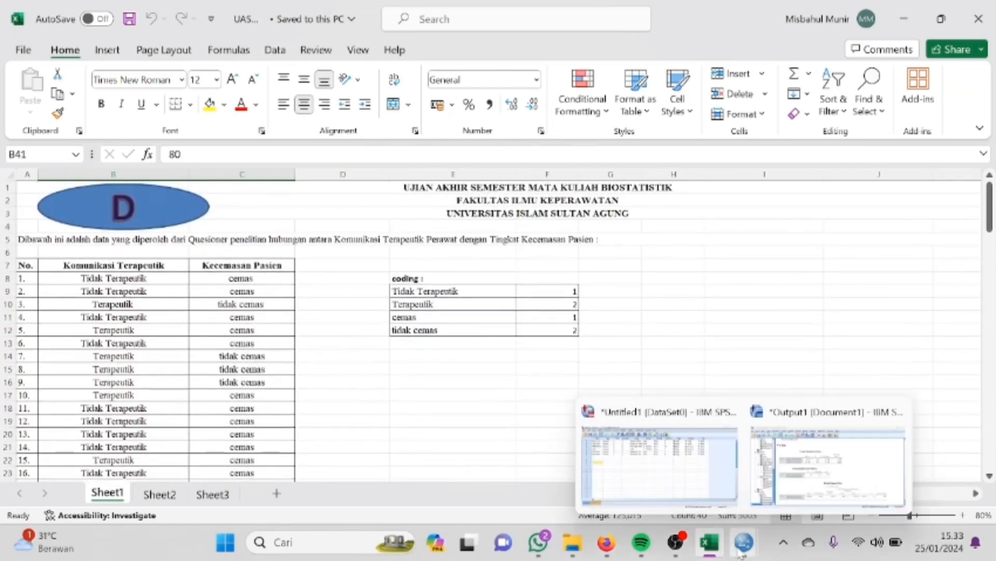
left_click_drag(89, 279, 256, 449)
right_click(256, 450)
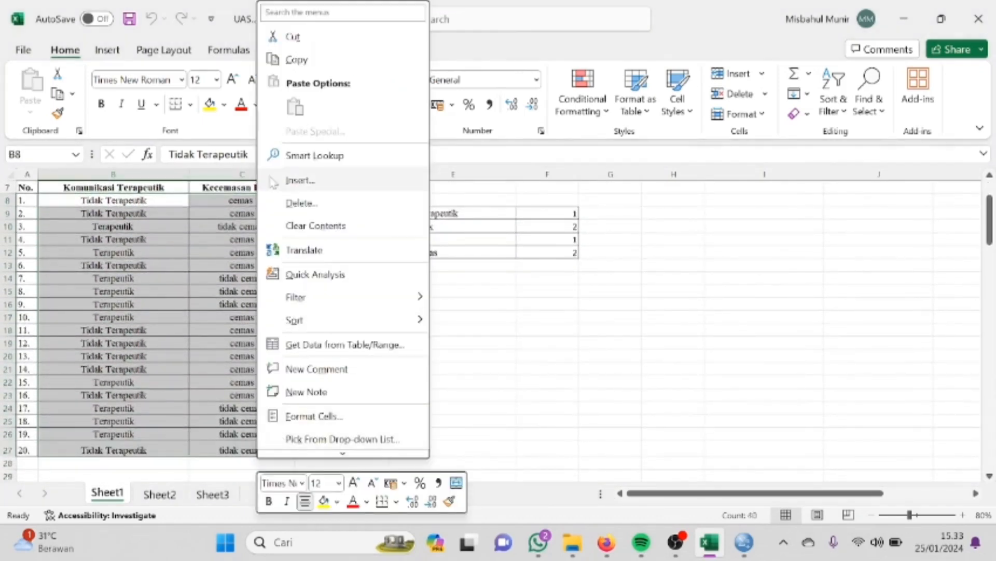
left_click(291, 60)
Step: Switch to the SPSS Data Editor and paste the copied values into the data grid from row 1 of the first empty column after SESUDAH
left_click(744, 541)
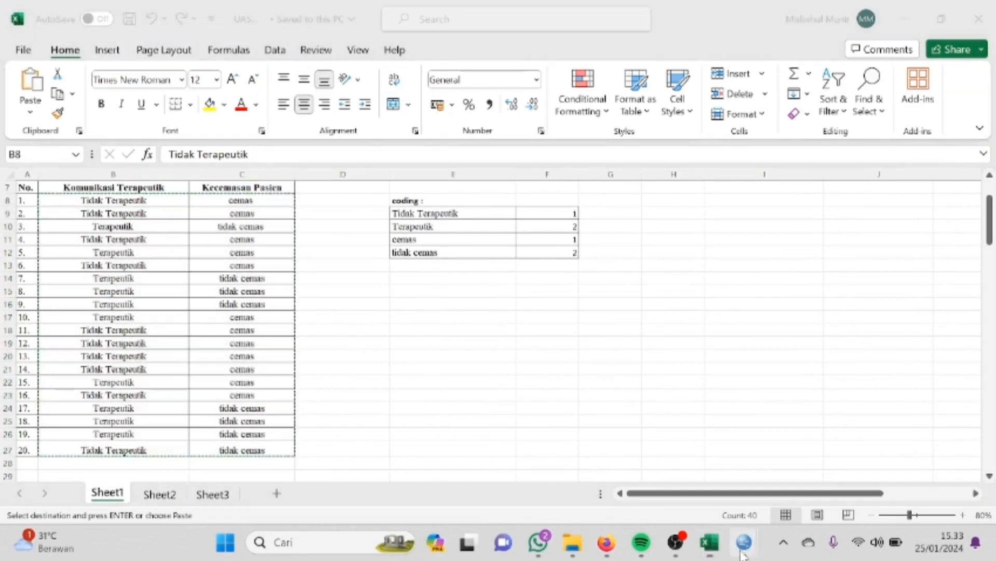
left_click(656, 462)
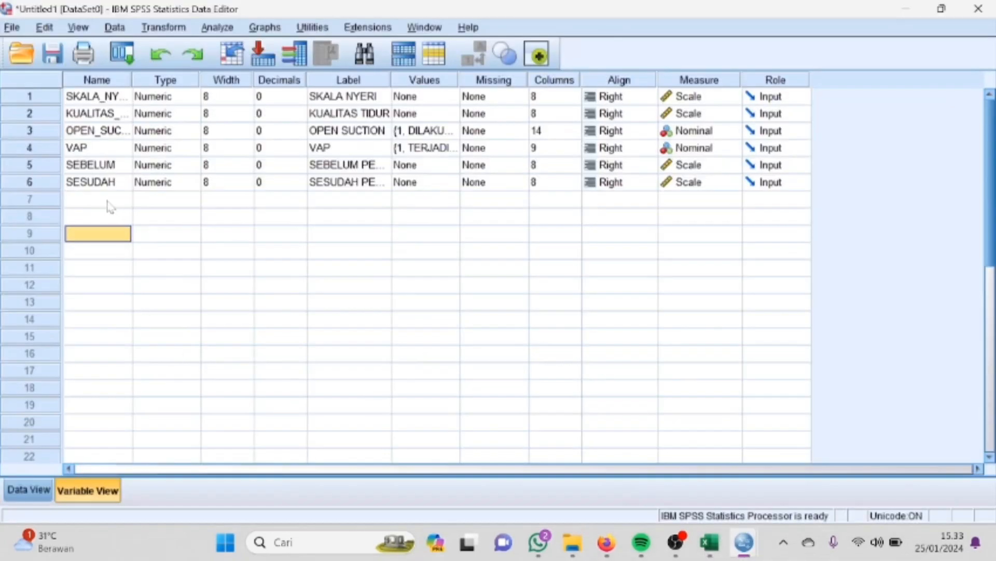
left_click(26, 489)
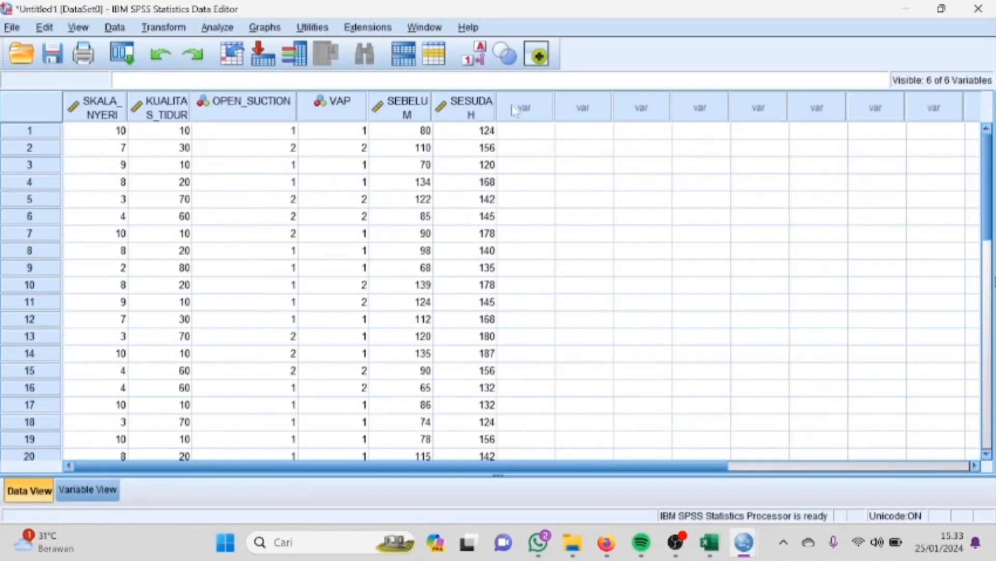
left_click(524, 131)
right_click(530, 133)
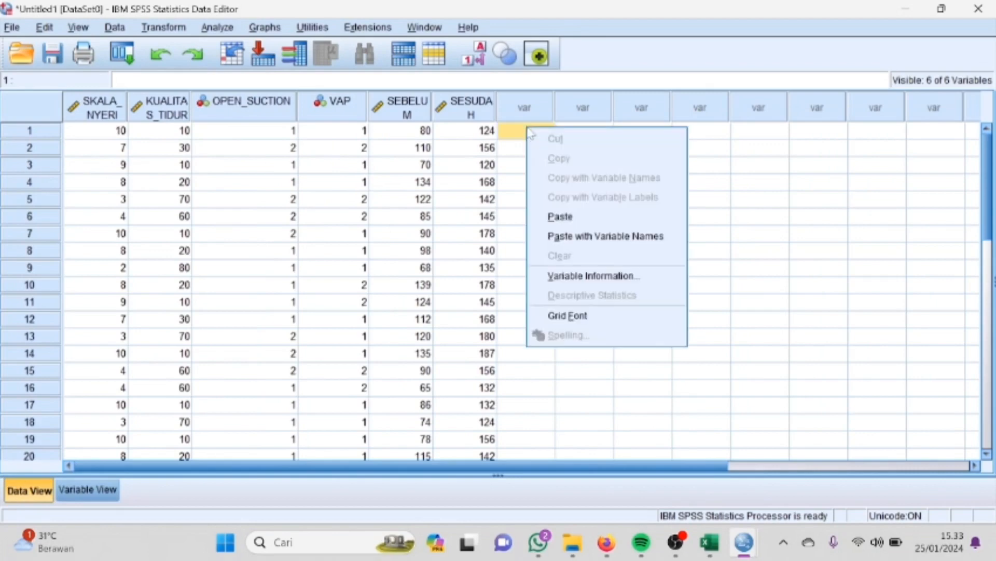
left_click(560, 216)
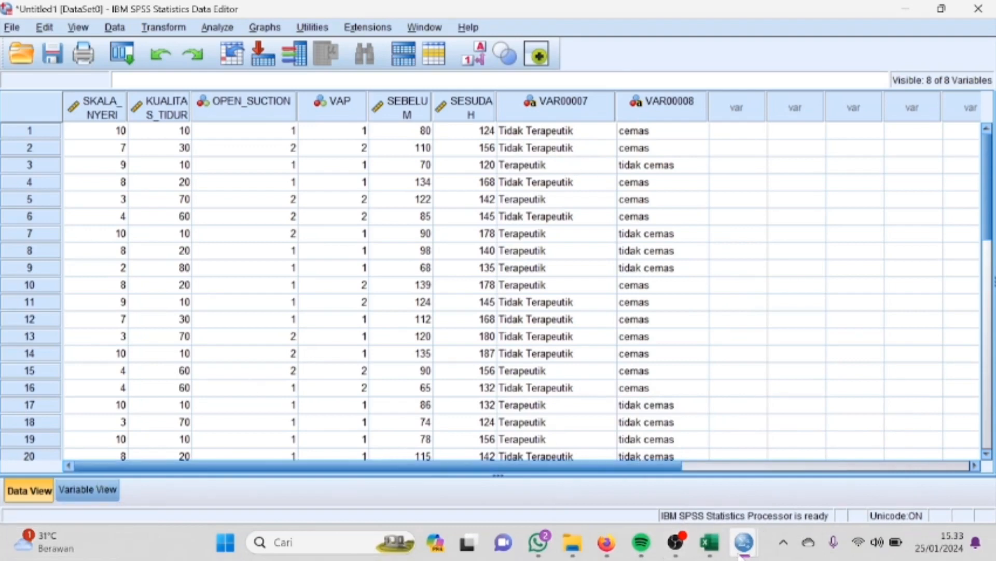
Step: Check the coding table in Excel, return to the SPSS data grid and replace every "Tidak Terapeutik" entry in VAR00007 with 1
left_click(721, 552)
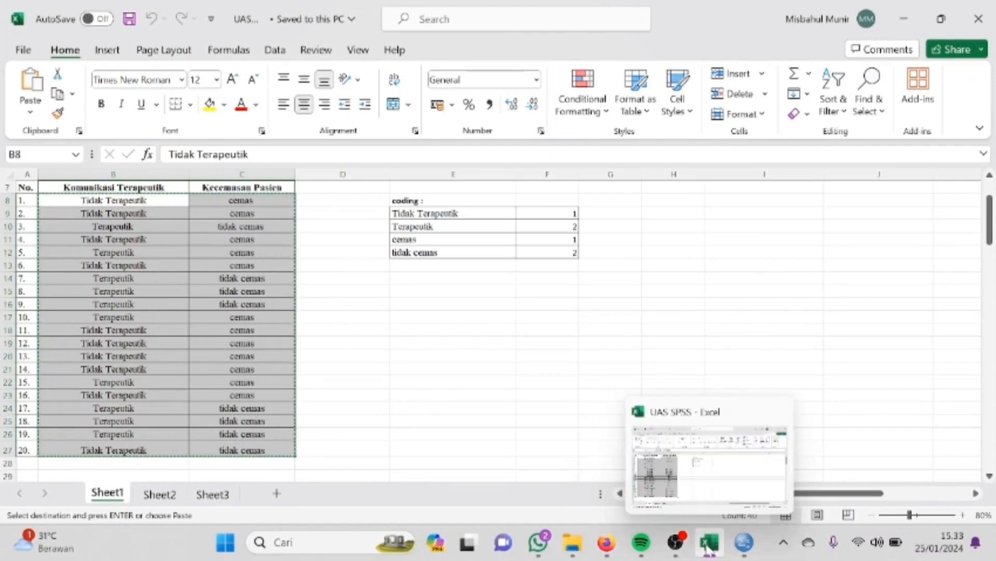
left_click(741, 545)
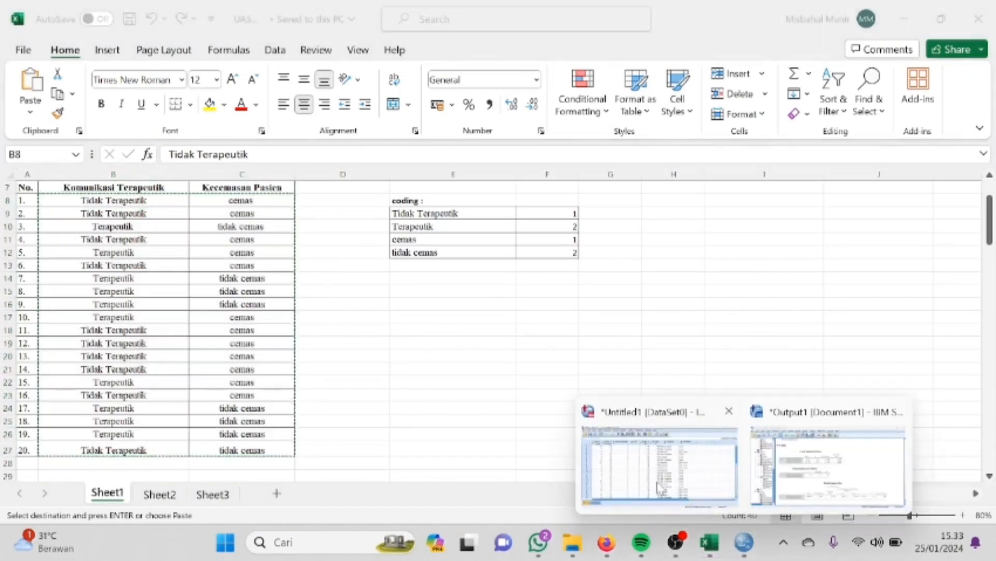
left_click(659, 488)
left_click(579, 135)
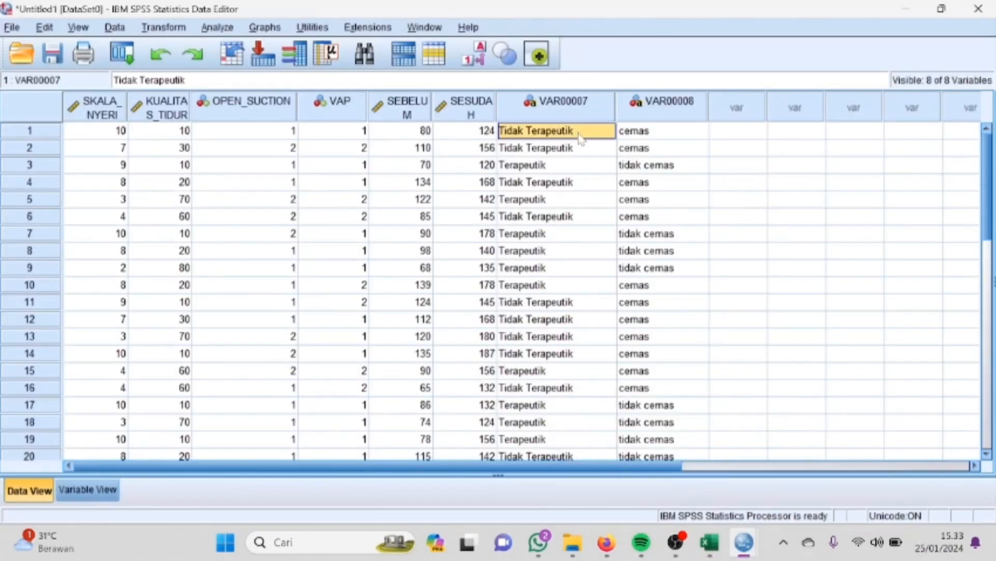
type("1")
key("Return")
type("1")
left_click(587, 181)
type("1")
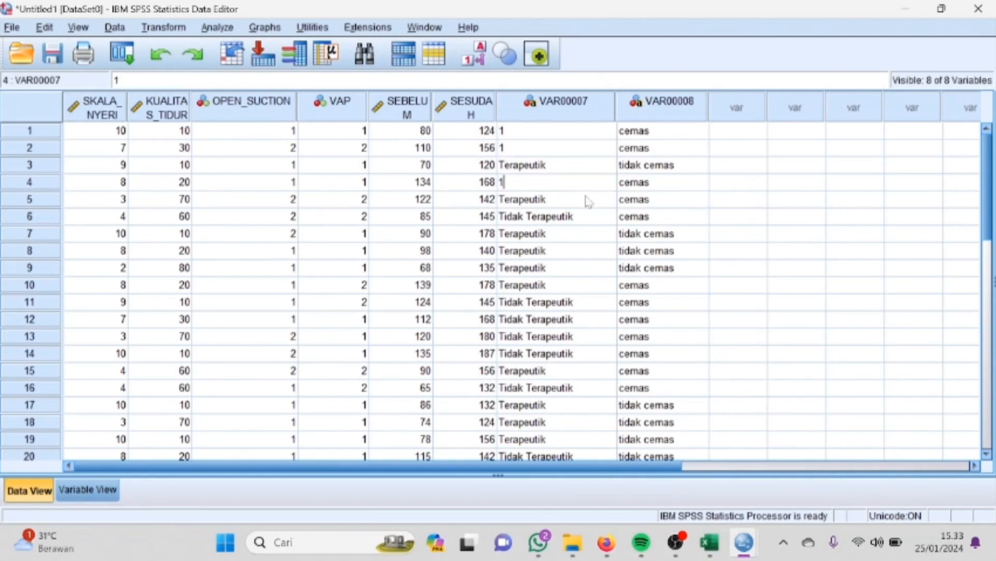
left_click(587, 216)
type("1")
left_click(568, 302)
type("1")
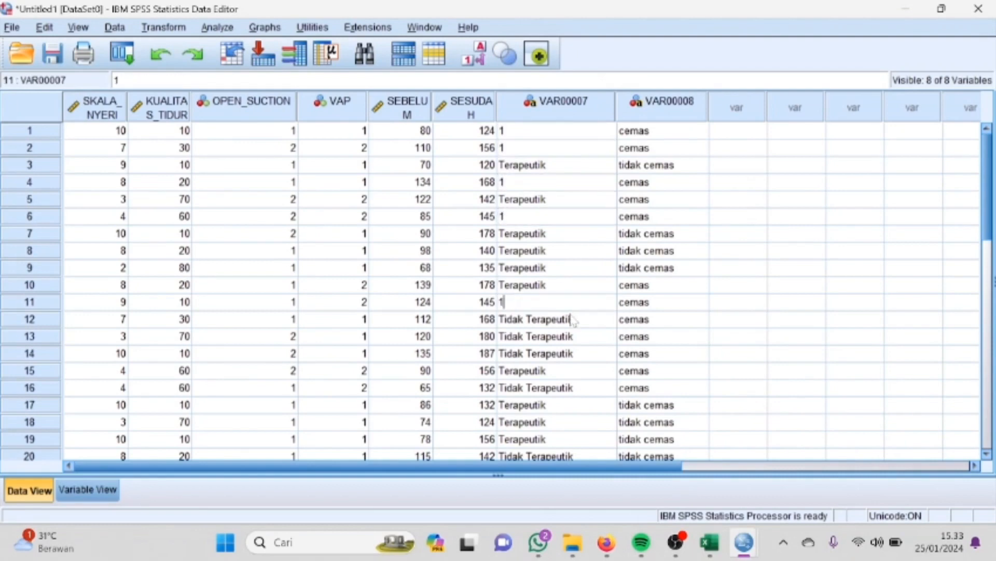
left_click(570, 318)
type("1")
left_click(573, 336)
type("1")
left_click(575, 354)
type("1")
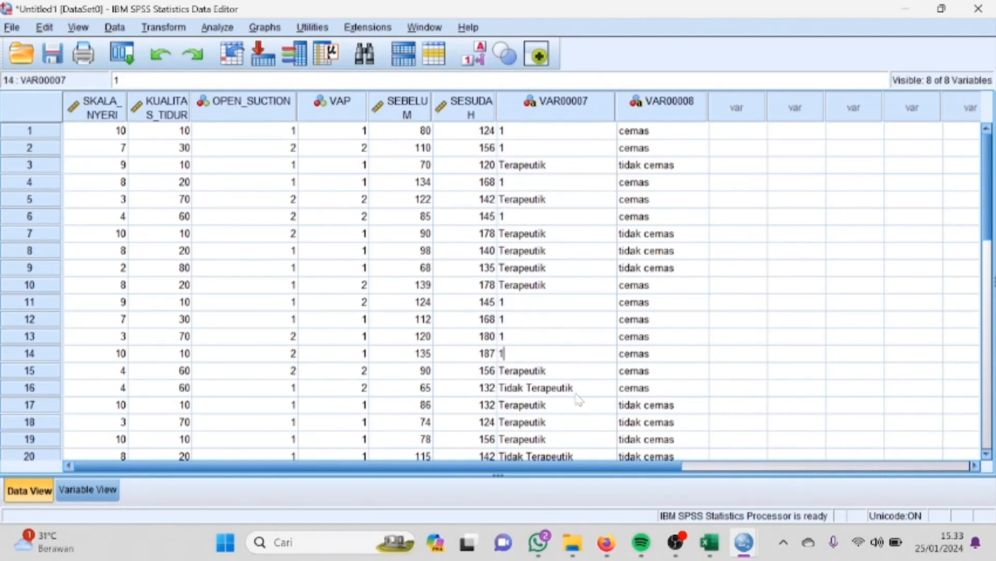
left_click(577, 394)
type("1")
left_click(578, 450)
type("1")
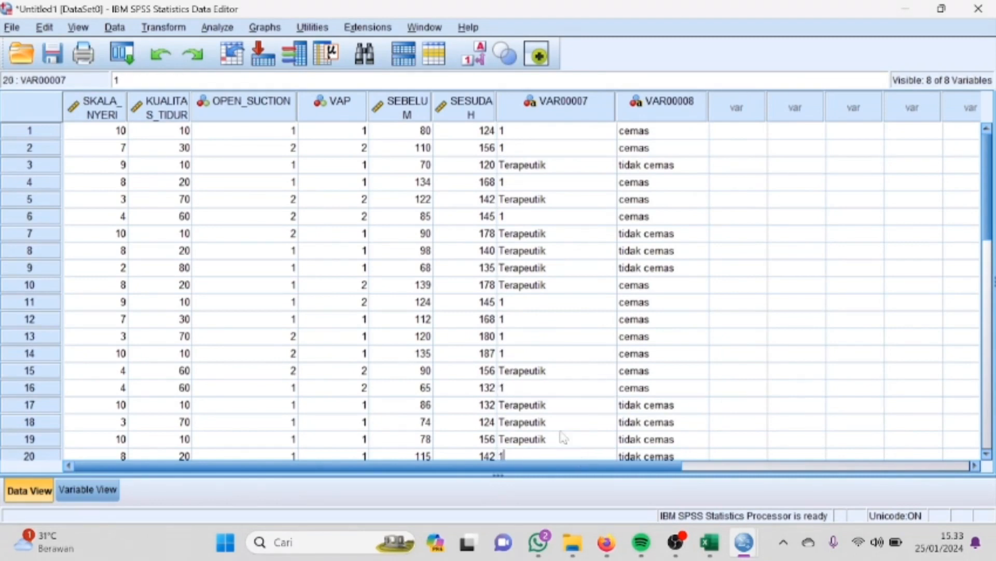
Step: Replace every "Terapeutik" entry in the VAR00007 column with 2
left_click(540, 164)
type("2")
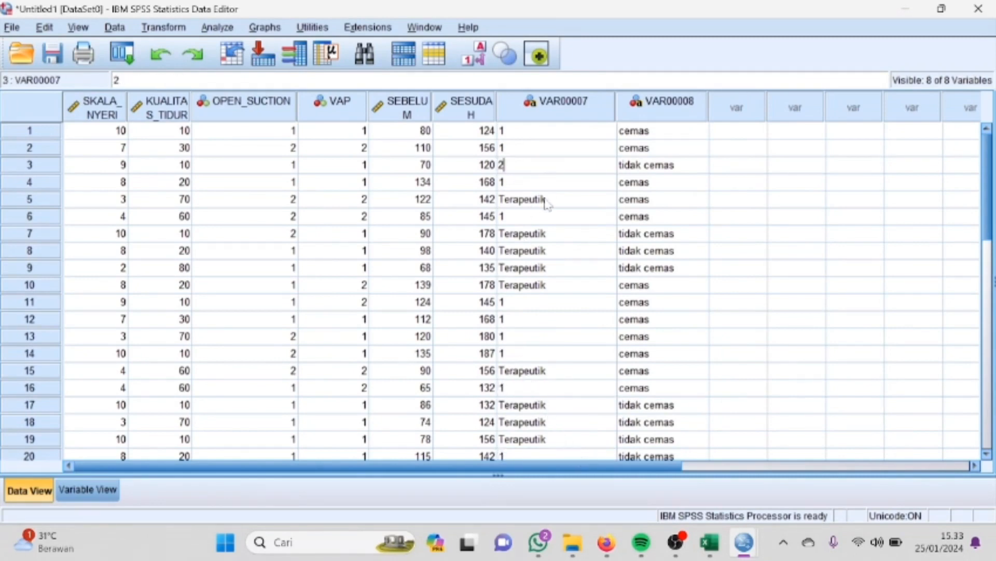
left_click(543, 198)
type("2")
left_click(554, 233)
type("2")
left_click(563, 250)
type("2")
left_click(564, 268)
type("2")
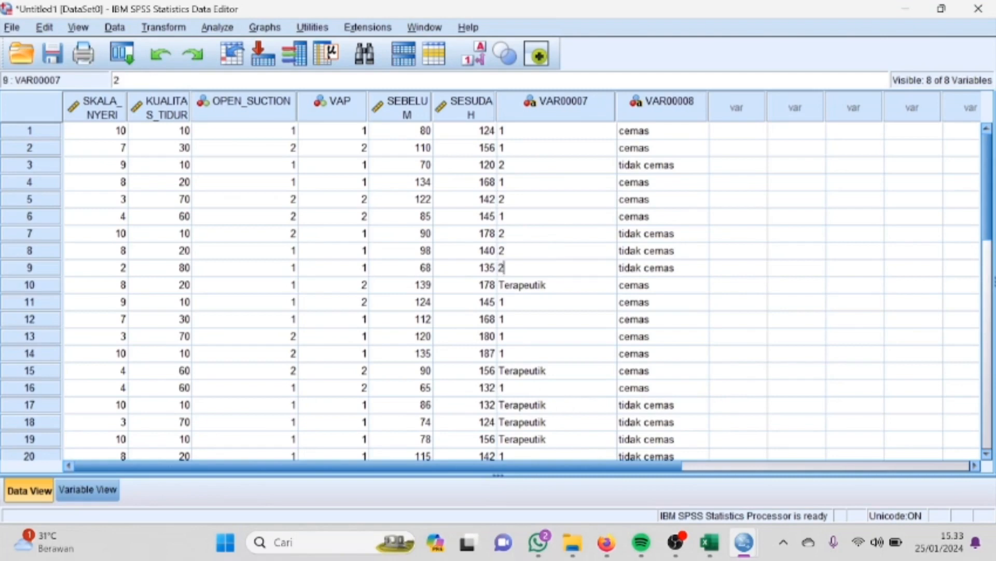
left_click(564, 285)
type("2")
left_click(564, 370)
type("2")
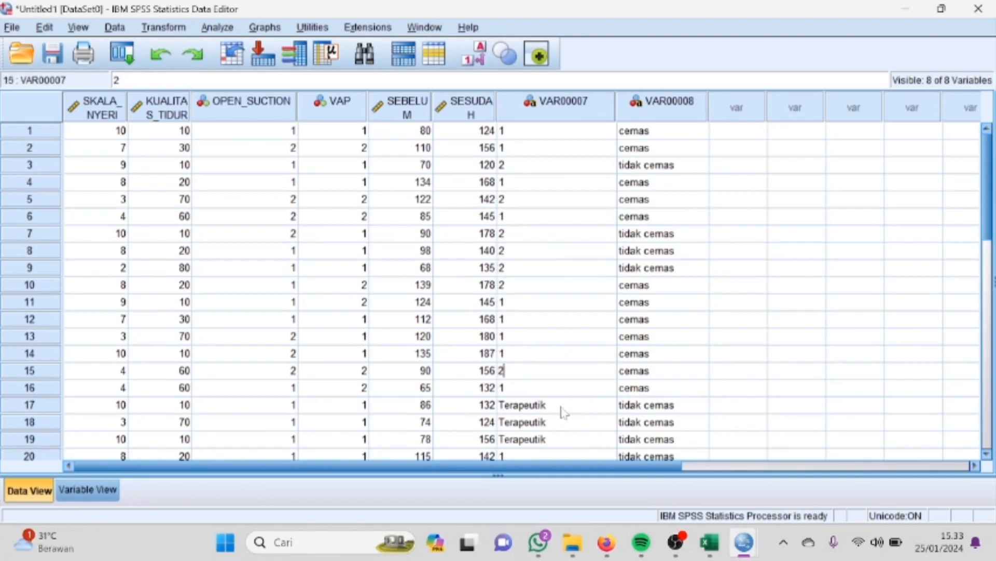
left_click(565, 405)
type("2")
left_click(564, 422)
type("2")
left_click(563, 439)
type("2")
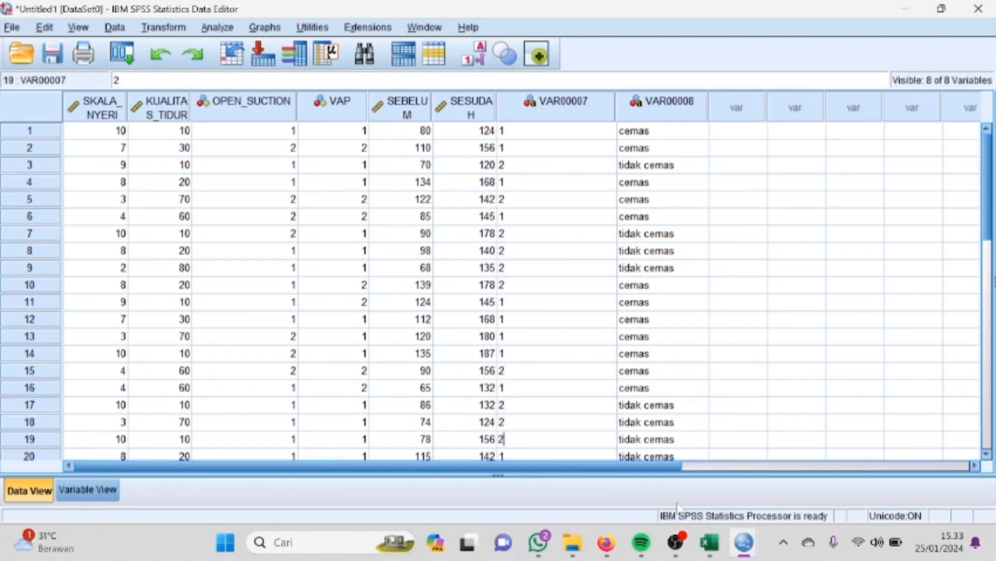
Step: Check the coding table in Excel, return to the SPSS data grid and replace every "cemas" entry in VAR00008 with 1
left_click(711, 541)
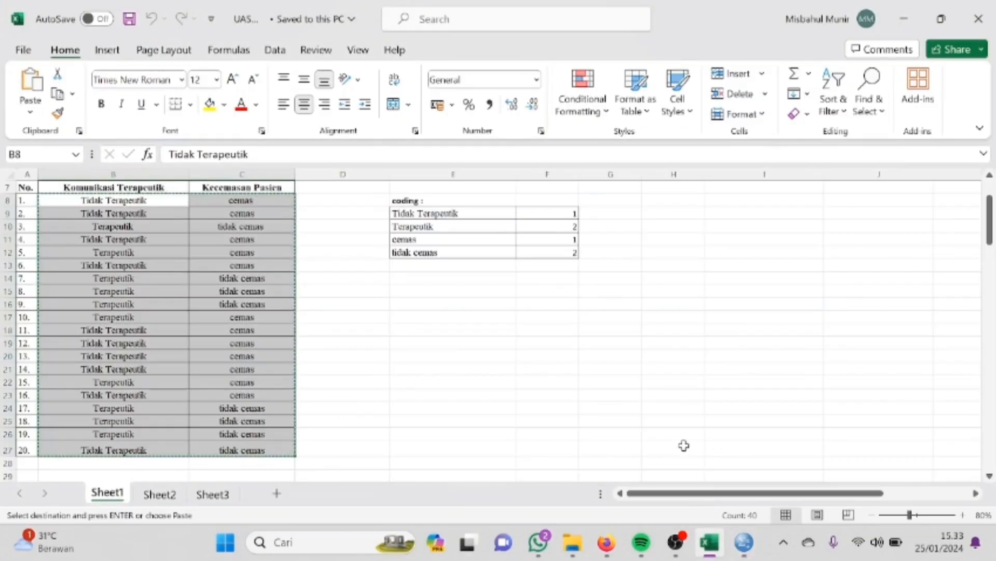
mouse_move(744, 541)
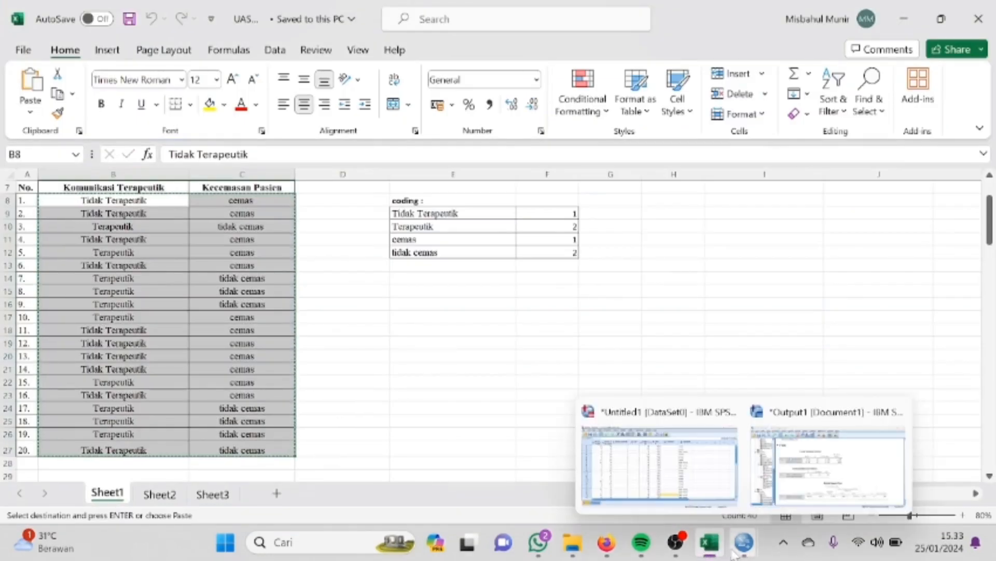
left_click(698, 497)
left_click(662, 131)
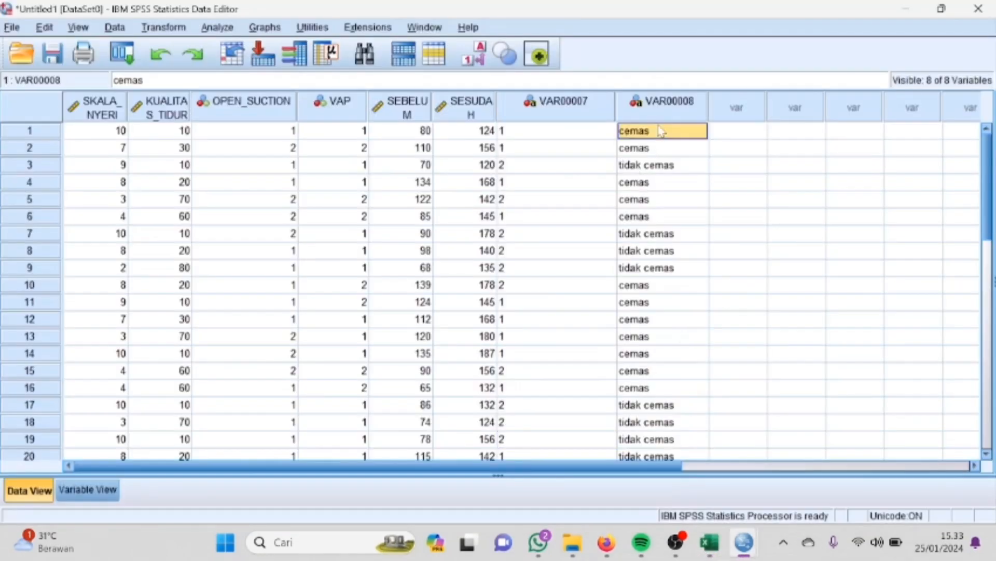
type("1")
left_click(661, 147)
type("1")
left_click(665, 183)
type("1")
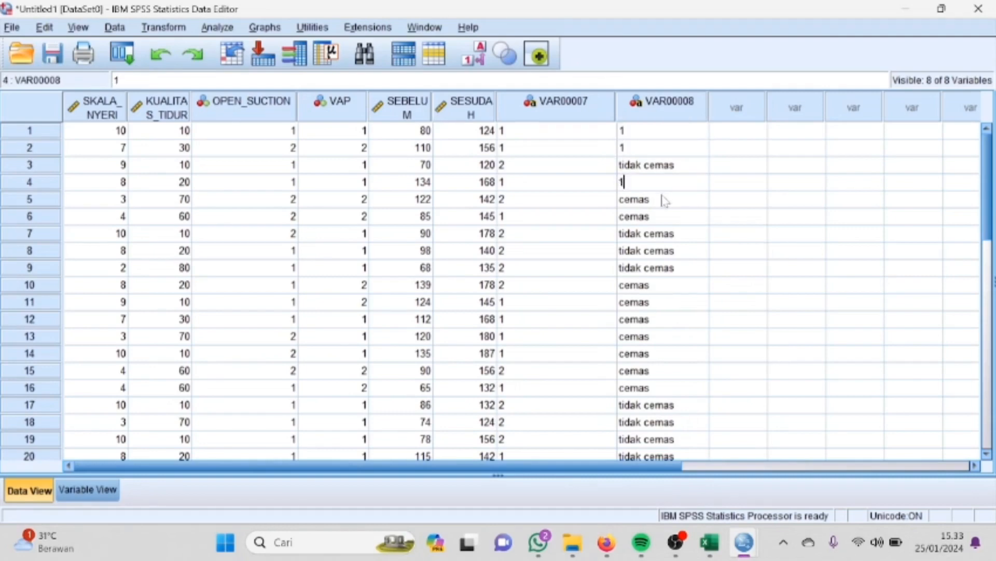
left_click(667, 199)
type("1")
left_click(667, 217)
type("1")
left_click(665, 286)
type("1")
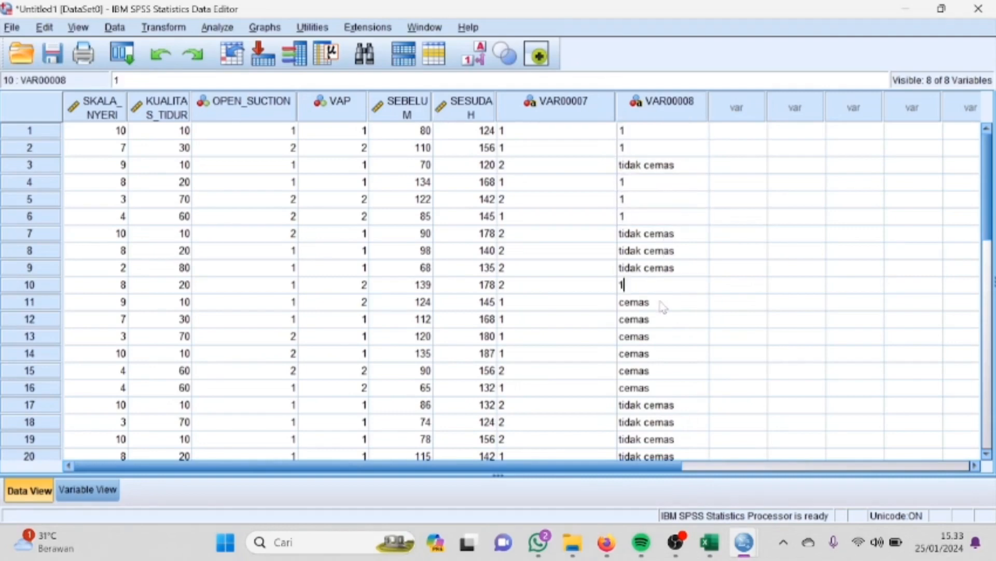
left_click(664, 303)
type("1")
left_click(663, 318)
type("1")
left_click(665, 336)
type("1")
left_click(665, 353)
type("1")
left_click(664, 370)
type("1")
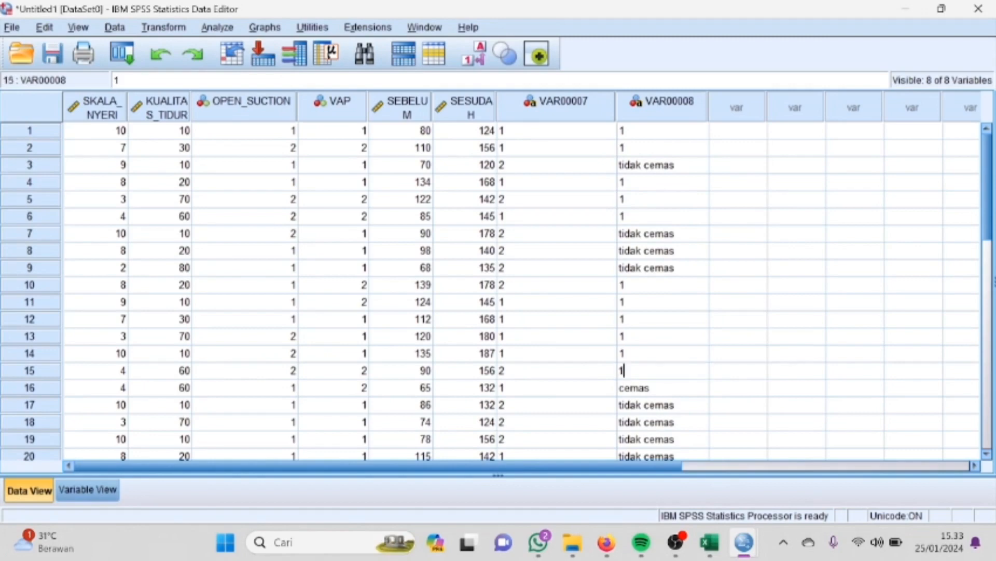
left_click(659, 389)
type("1")
Step: Replace every "tidak cemas" entry in the VAR00008 column with 2
left_click(656, 167)
type("2")
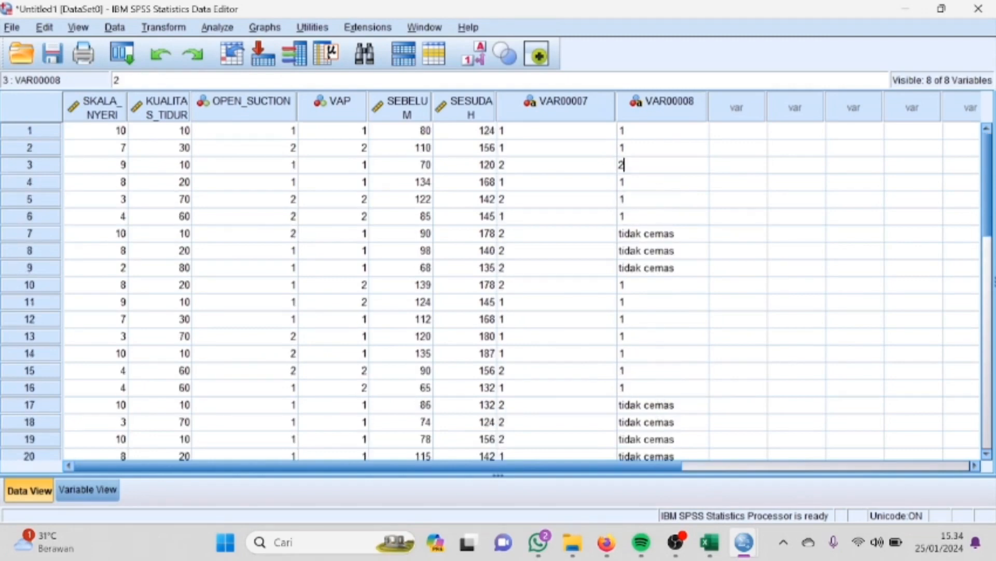
left_click(664, 234)
type("2")
left_click(667, 251)
type("2")
left_click(671, 268)
type("2")
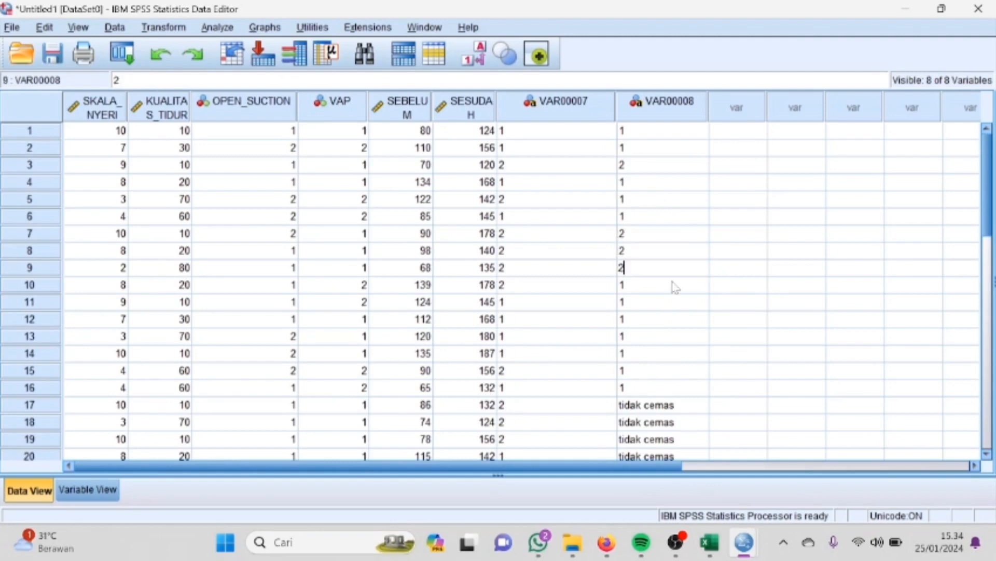
left_click(676, 403)
type("2")
left_click(677, 422)
type("2")
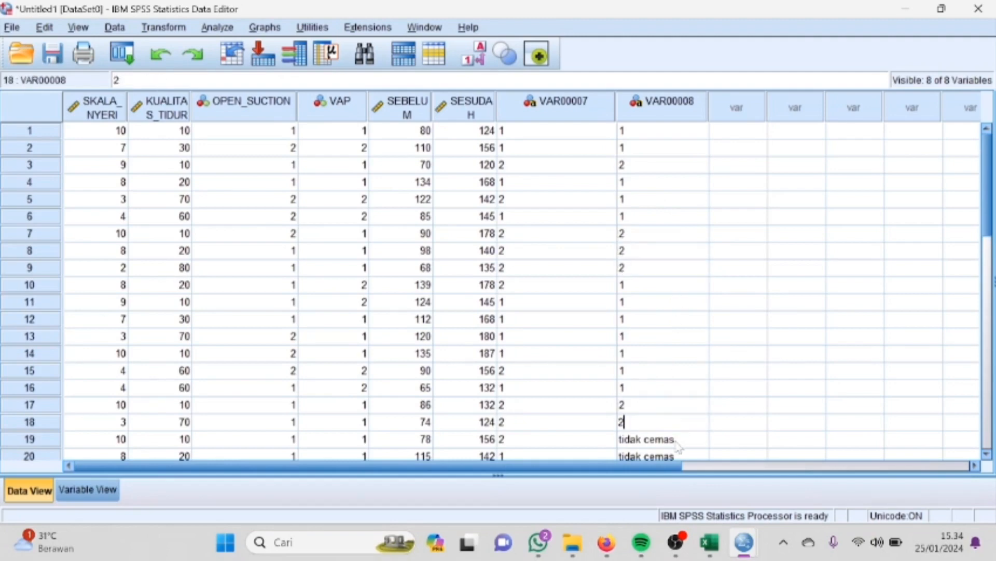
left_click(678, 439)
type("2")
left_click(678, 457)
type("2")
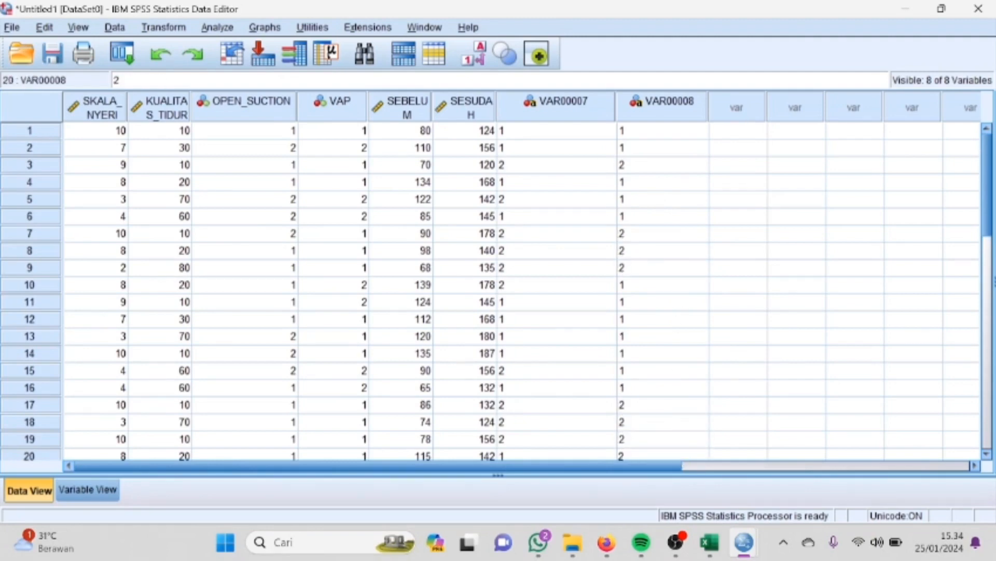
Step: Narrow the VAR00007 column, and rename VAR00007 as KOMUNIKASI_TERAPEUTIK and VAR00008 as KECEMASAN in the variable definitions
left_click_drag(616, 111, 553, 111)
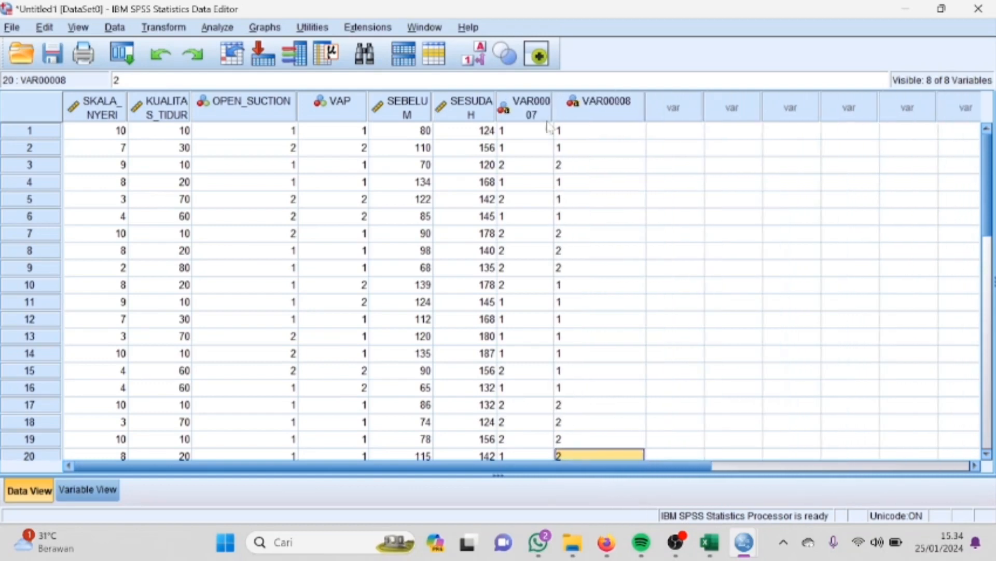
left_click(89, 490)
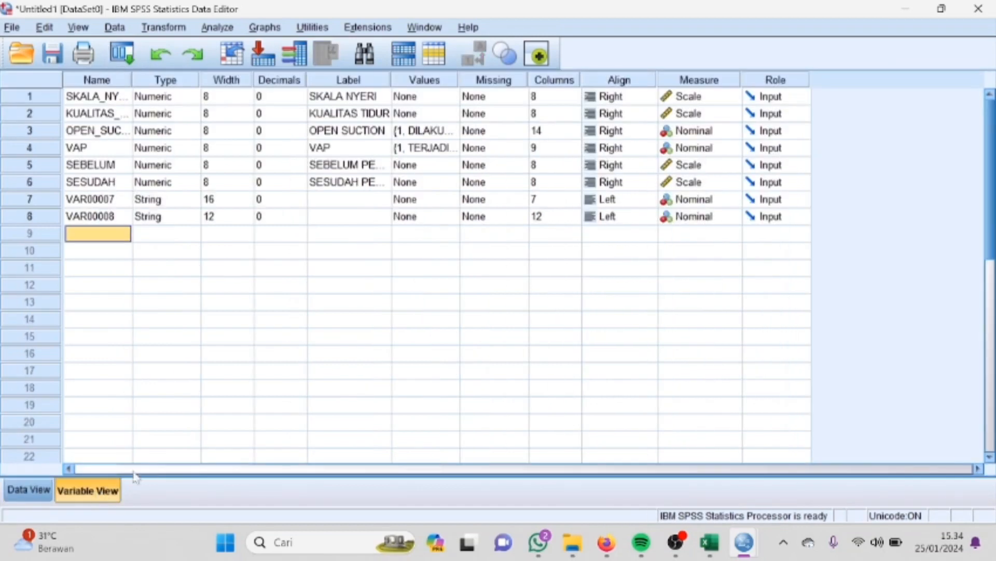
left_click(121, 202)
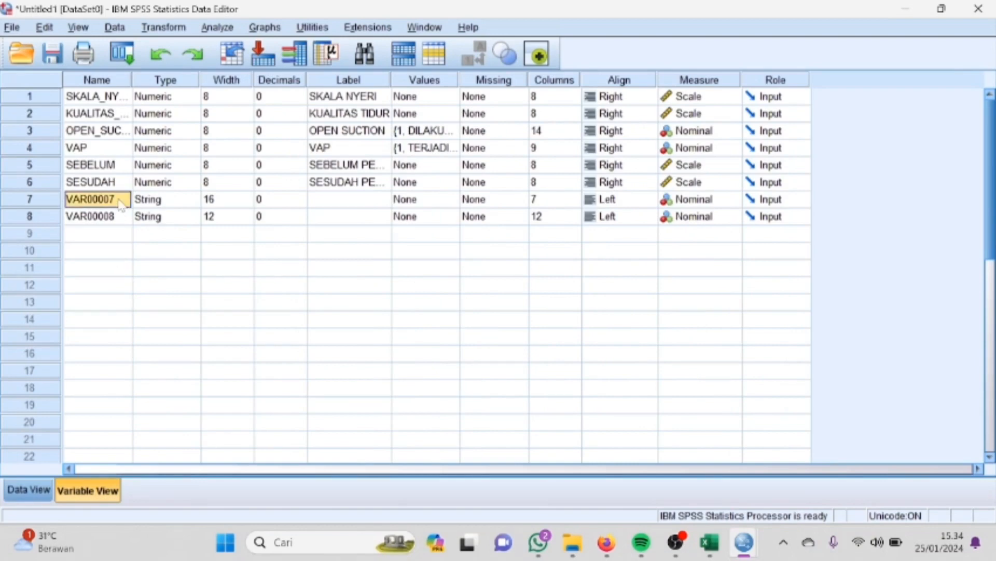
type("KOMUNIKA")
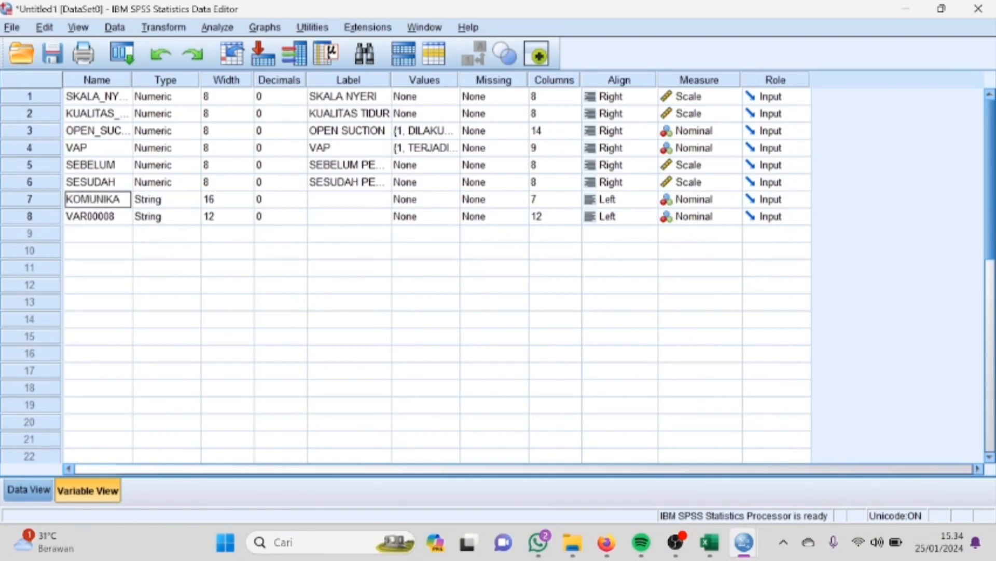
type("SI TE")
key("BackSpace")
key("BackSpace")
key("BackSpace")
key("BackSpace")
type("_TER")
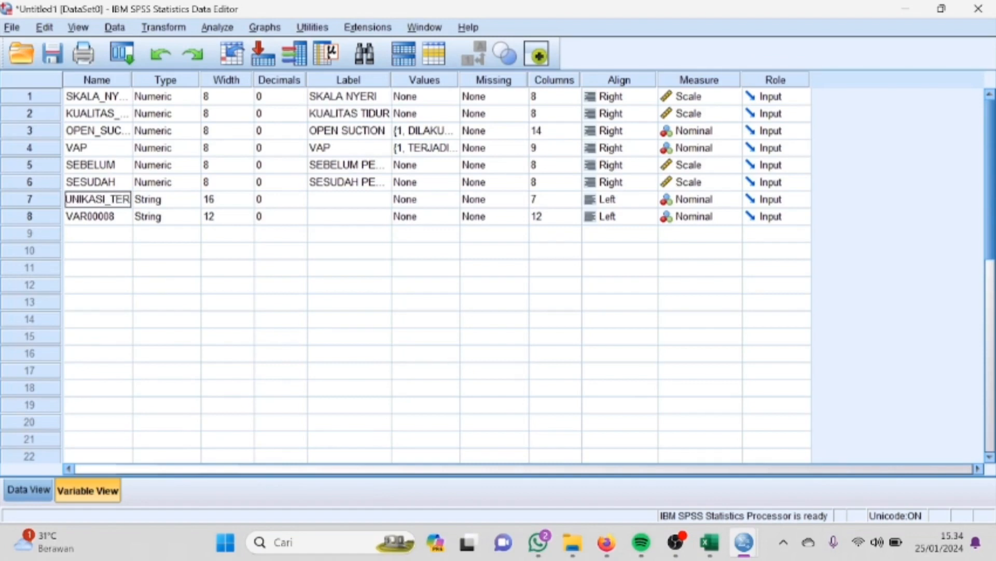
type("APEUTIK")
key("Return")
type("KE")
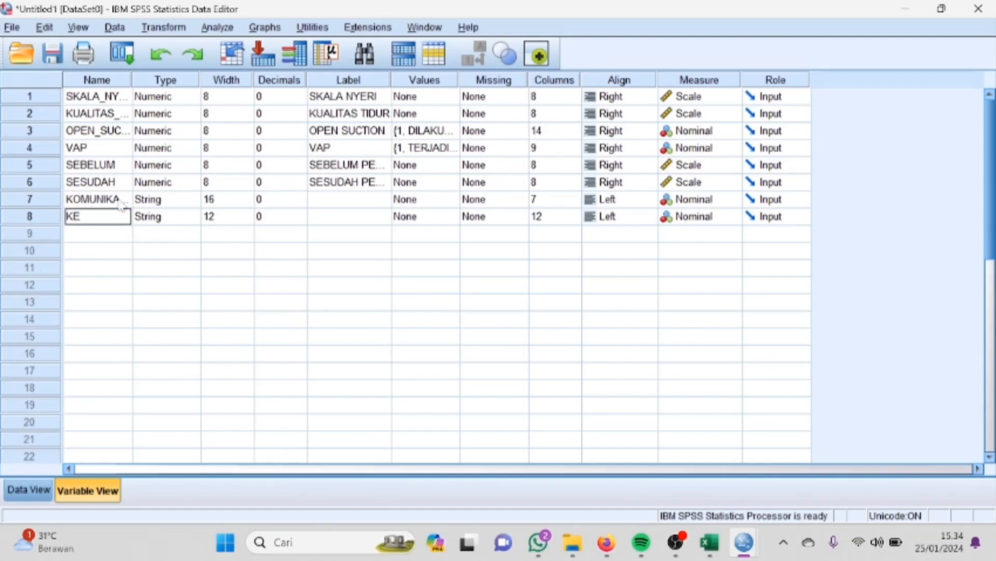
type("CEMASAN")
Step: Change the KOMUNIKASI_TERAPEUTIK variable's type to Numeric with a width of 8
left_click(154, 200)
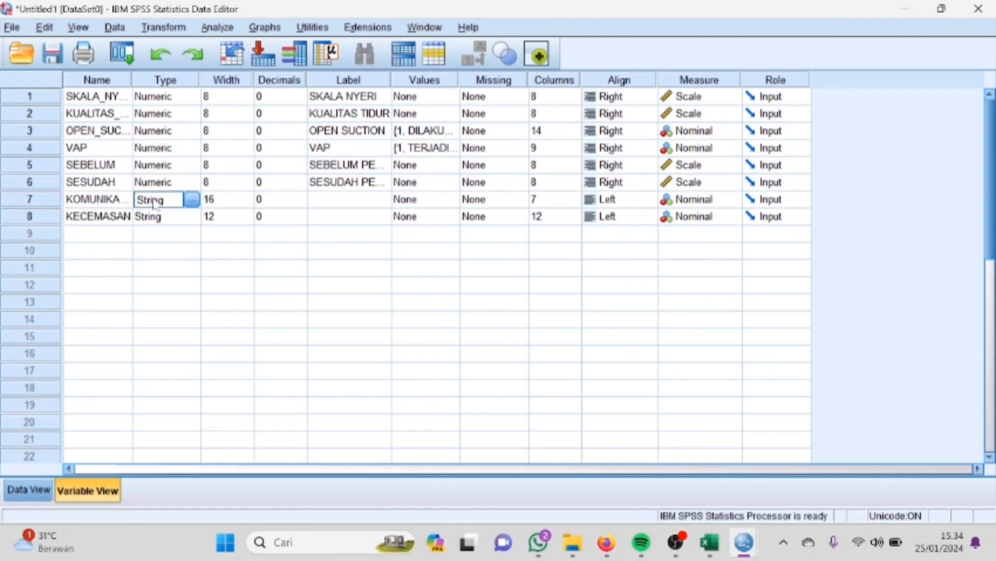
left_click(192, 200)
left_click(343, 171)
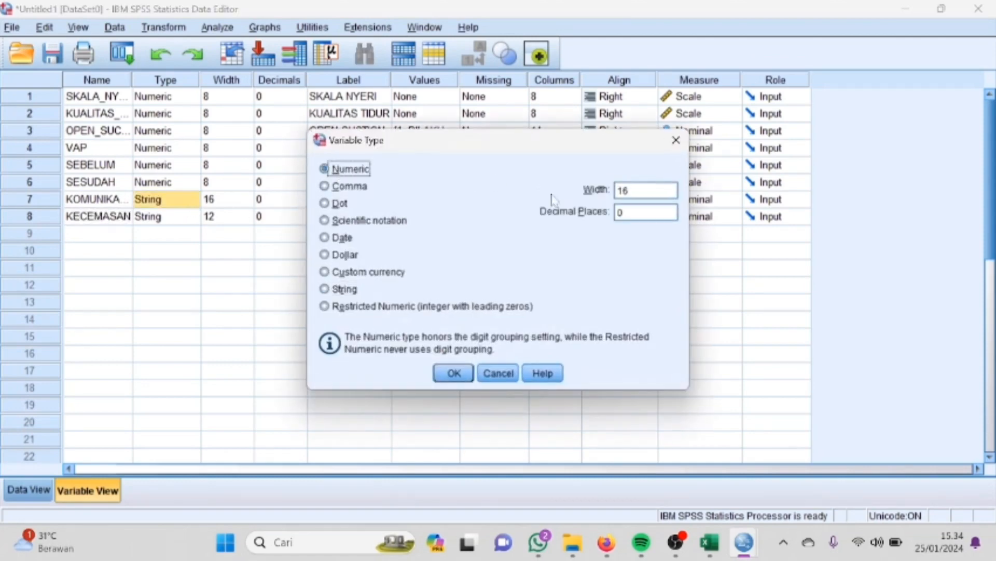
key("Tab")
type("8")
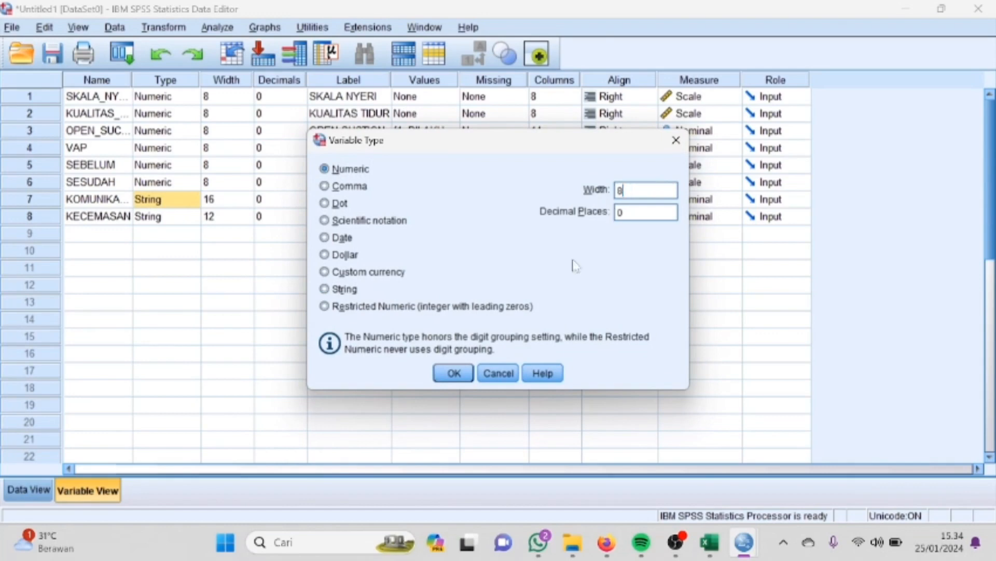
left_click(454, 372)
Step: Change the KECEMASAN variable's type to Numeric with a width of 8
left_click(192, 217)
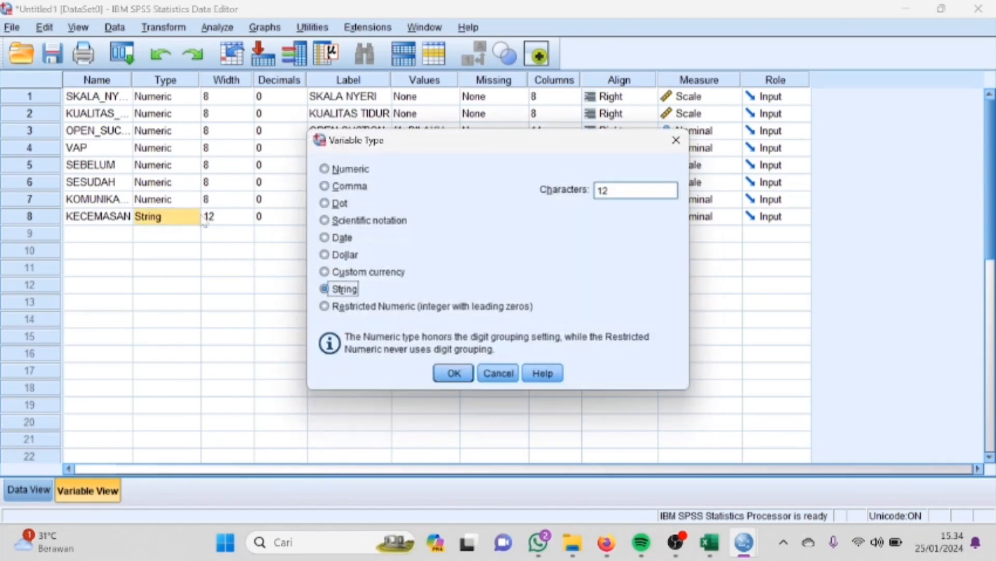
left_click(343, 169)
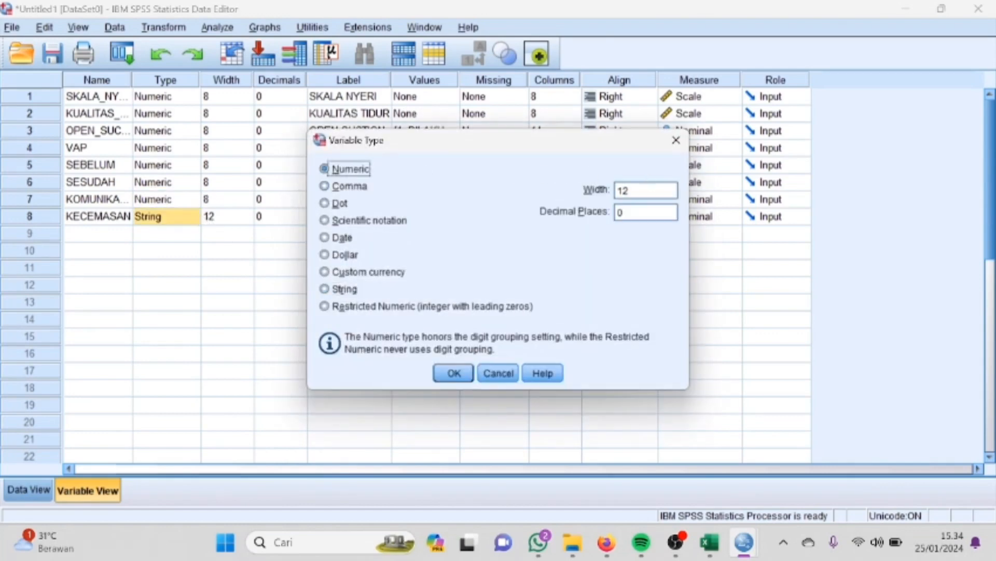
key("Tab")
type("8")
left_click(453, 373)
Step: Label KOMUNIKASI_TERAPEUTIK as "KOMUNIKASI TERAPEUTIK" and KECEMASAN as "KECEMASAN PASIEN"
left_click(342, 203)
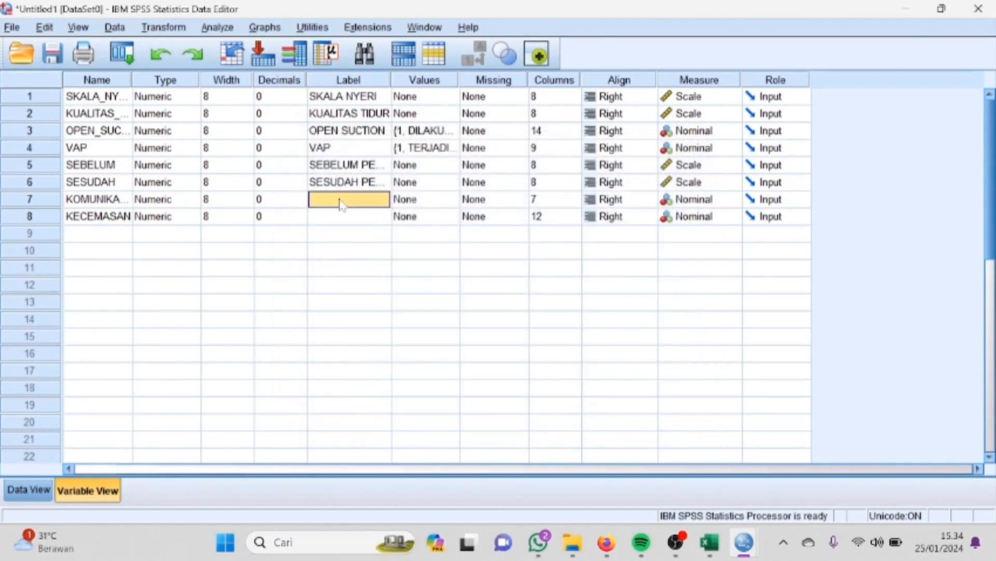
type("KOMUNIKASI")
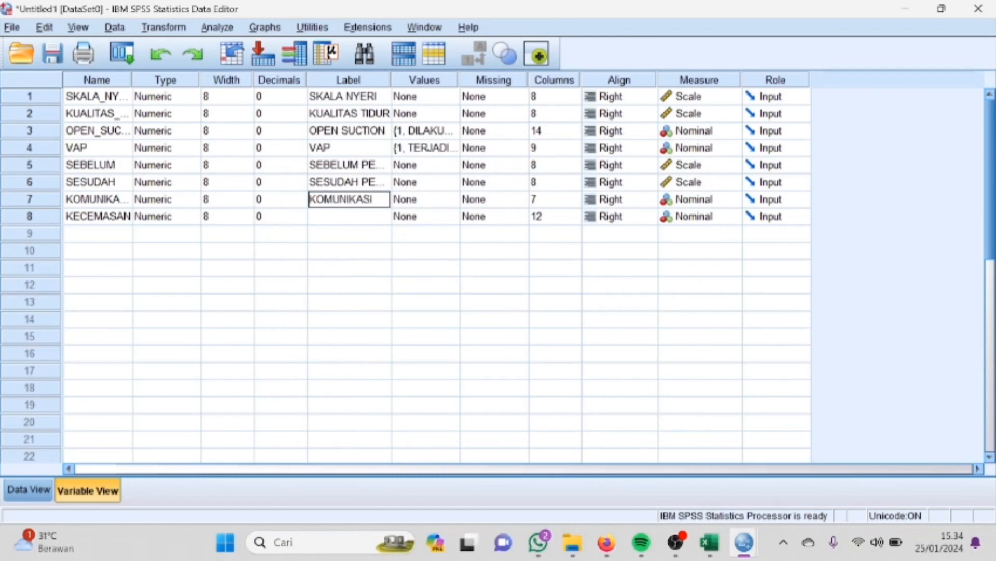
type(" TERAPE")
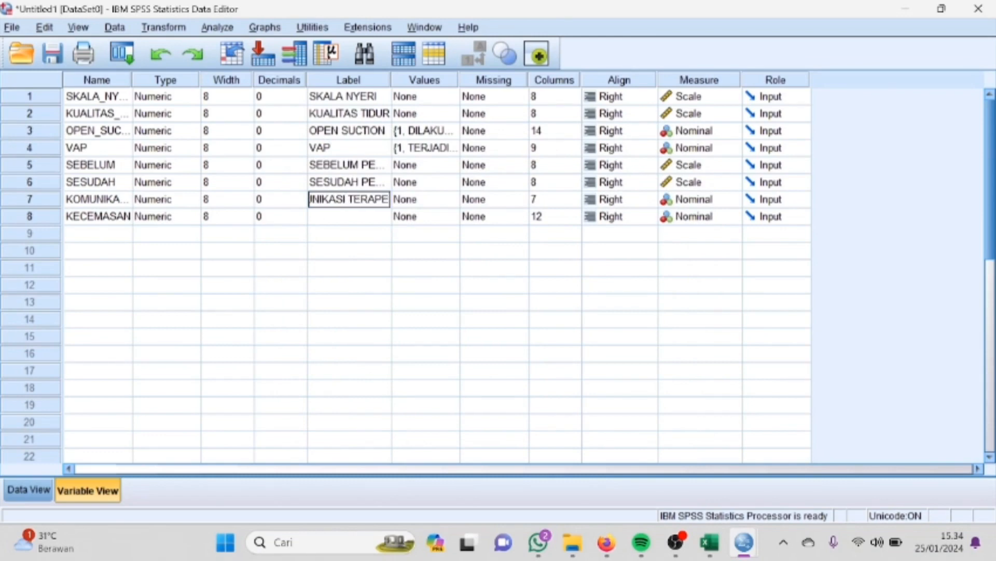
type("UTIK")
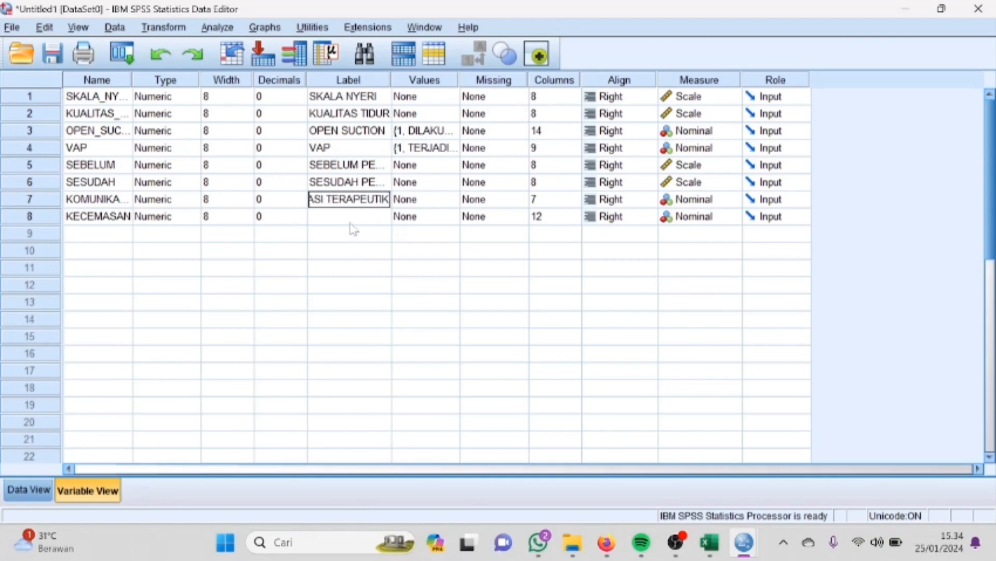
key("Return")
type("KECE")
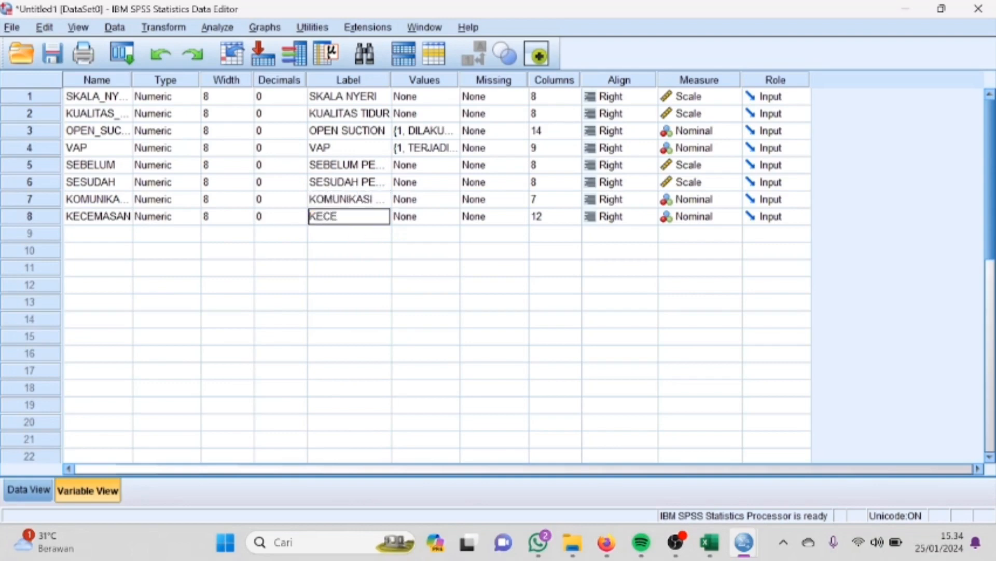
type("MASAN PASIEN")
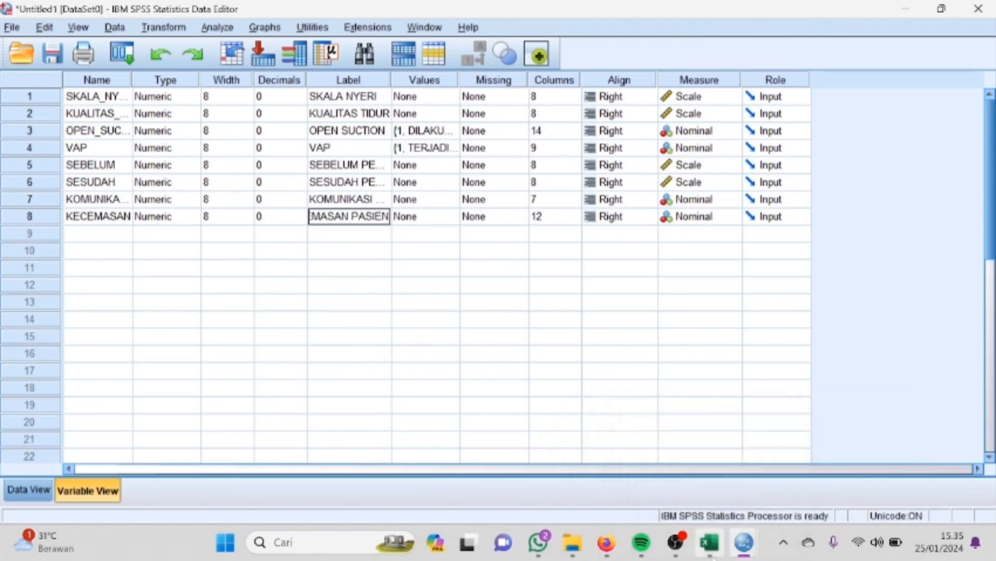
Step: Define value labels for KOMUNIKASI_TERAPEUTIK: 1 = "TIDAK TERAPEUTIK" and 2 = "TERAPEUTIK"
left_click(710, 542)
left_click(429, 202)
left_click(447, 199)
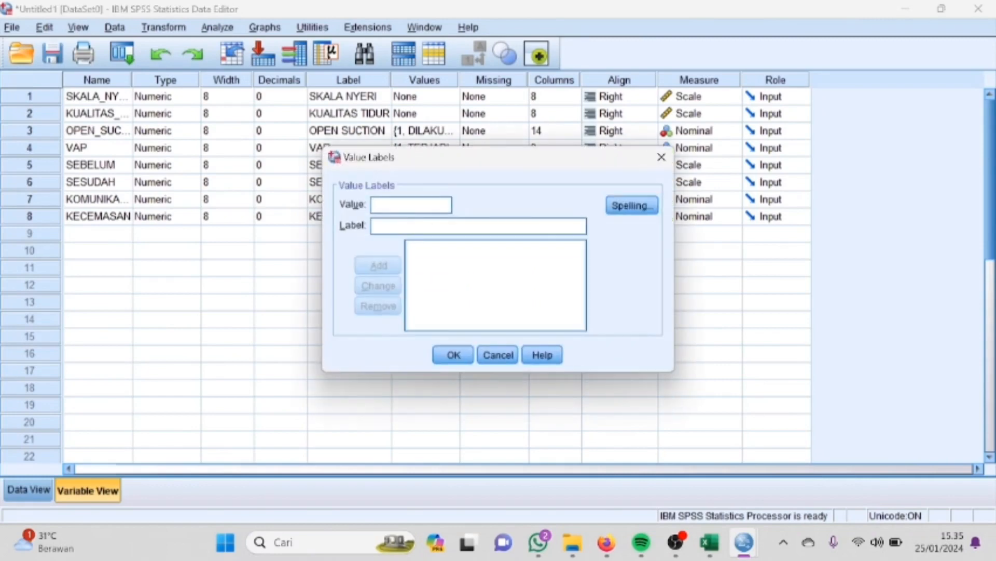
type("TIDAK TERAPEUTIK")
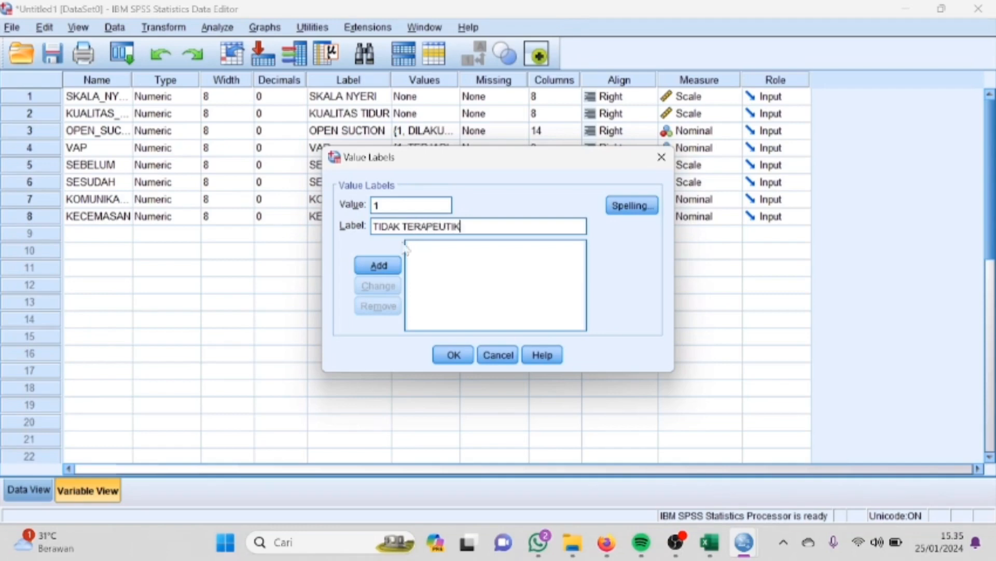
left_click(378, 266)
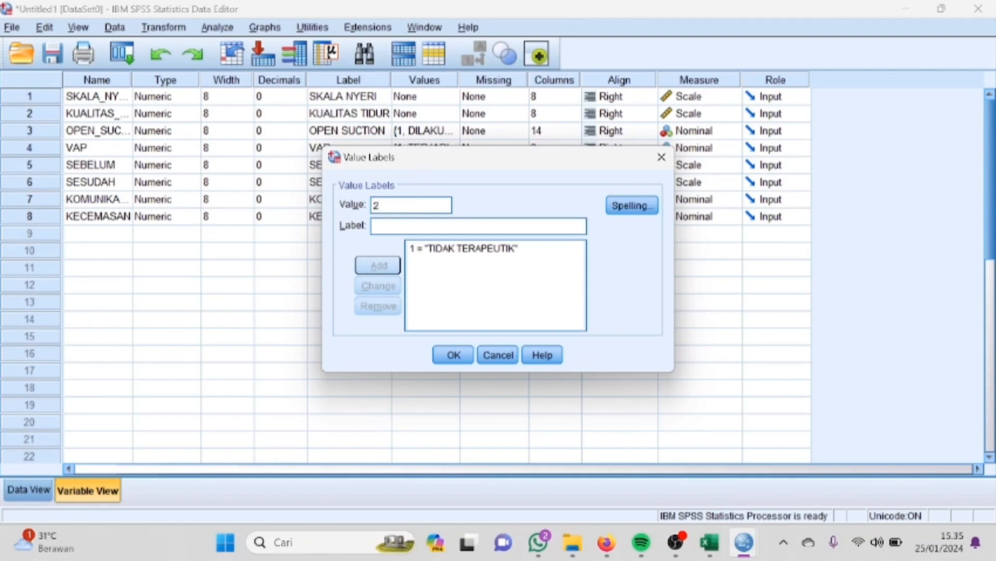
type("TERAPEUTIK")
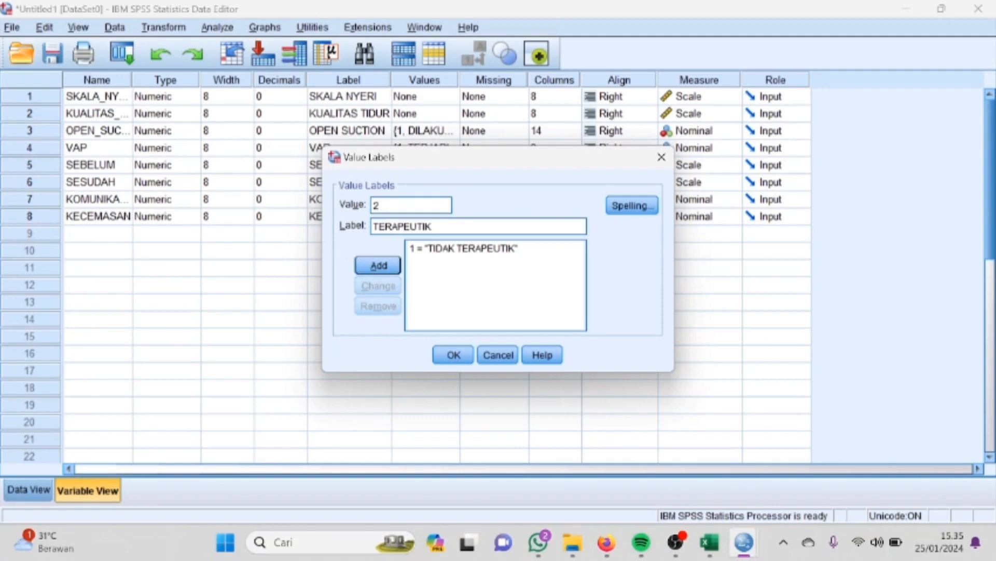
left_click(395, 265)
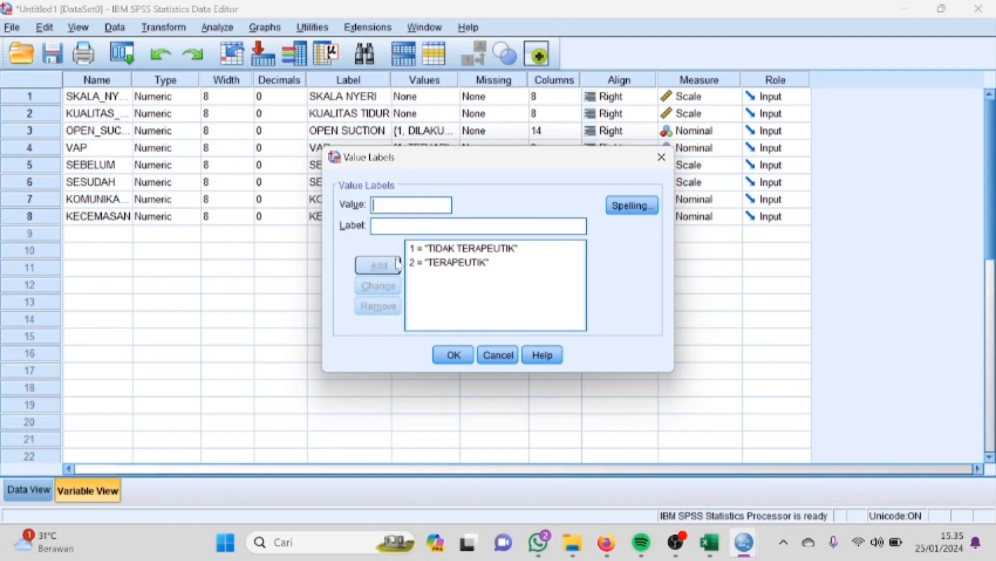
left_click(456, 358)
Step: Define value labels for KECEMASAN: 1 = "CEMAS" and 2 = "TIDAK CEMAS"
left_click(427, 217)
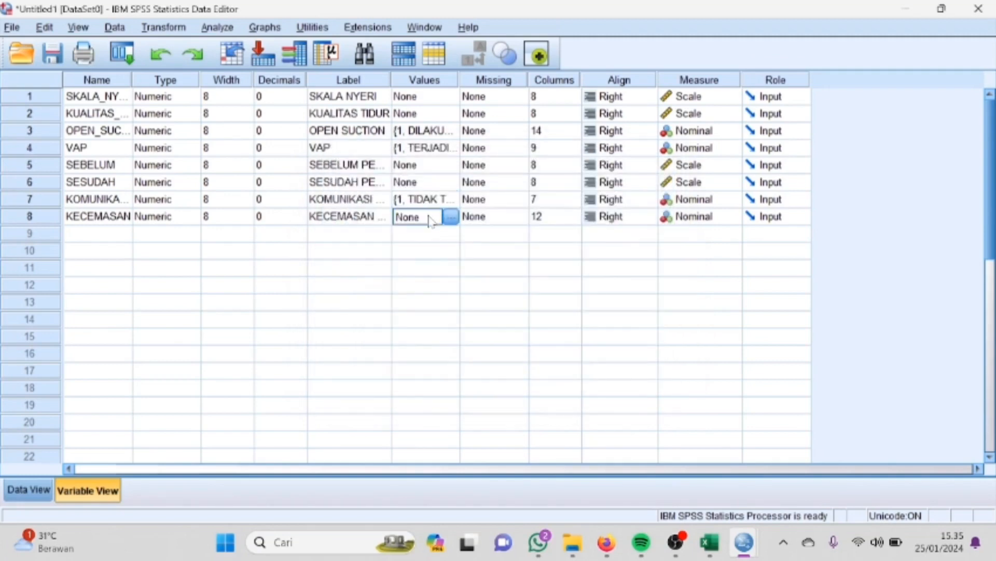
left_click(451, 216)
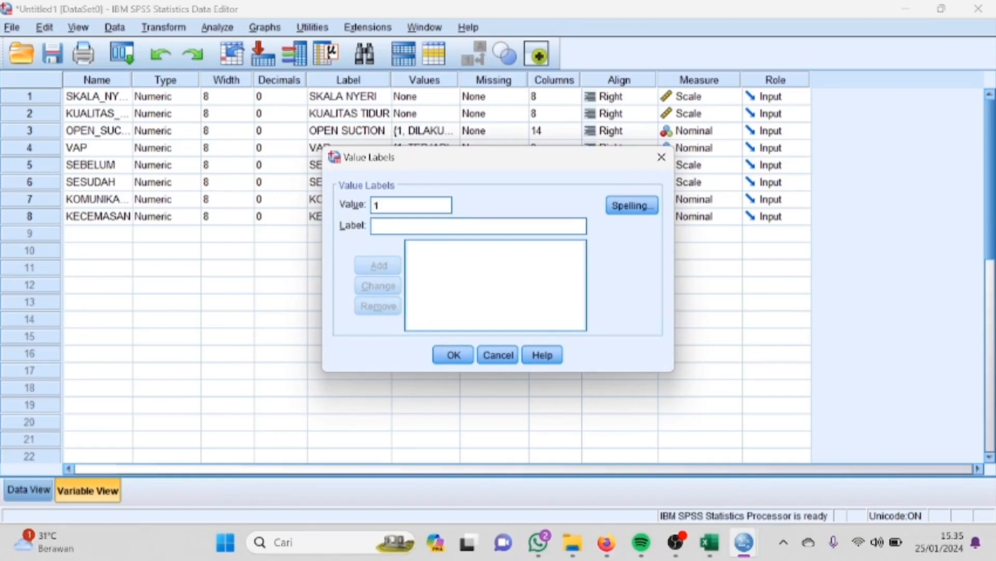
type("CEMAS")
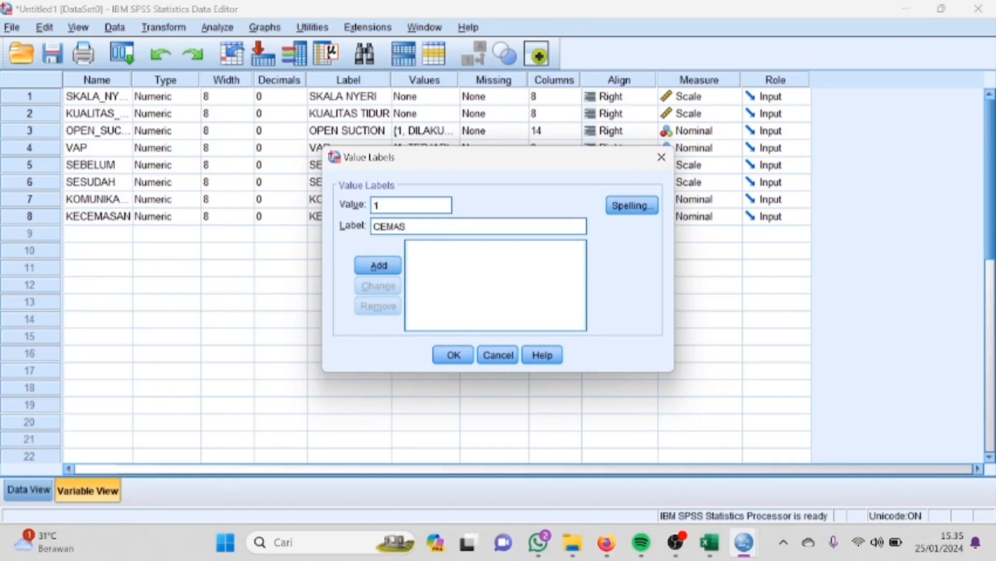
left_click(390, 269)
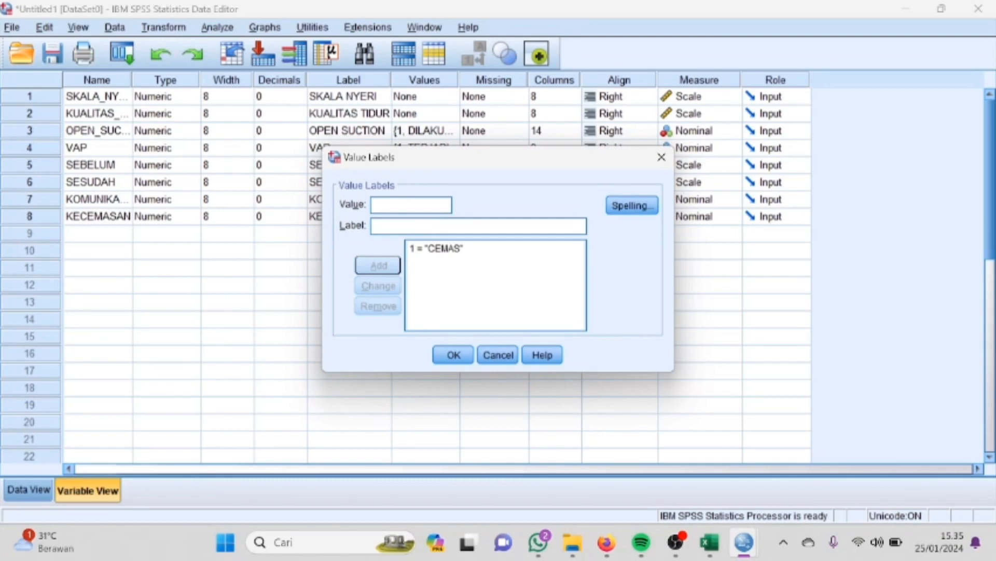
type("2")
type("TIDAK CEMAS")
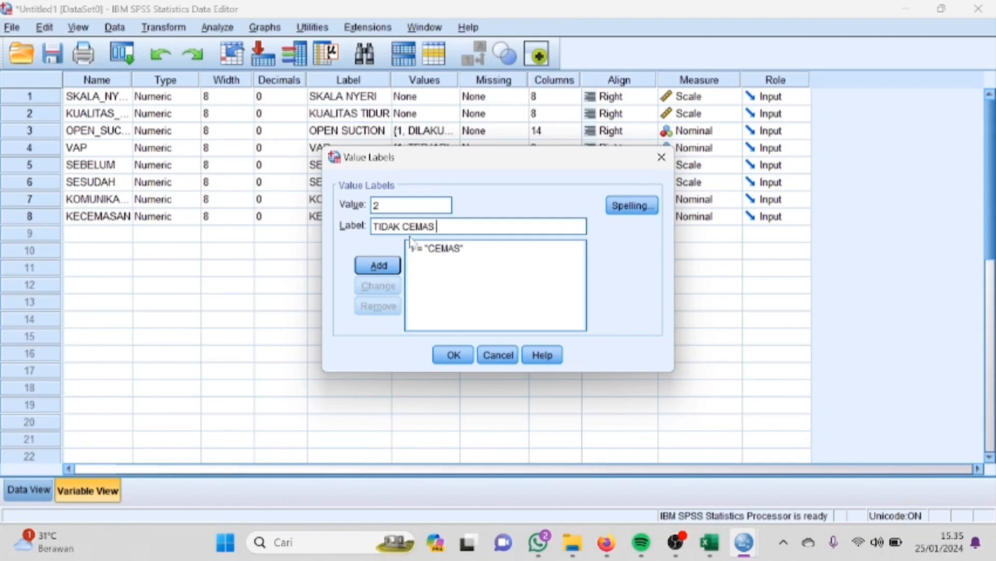
left_click(379, 265)
left_click(451, 358)
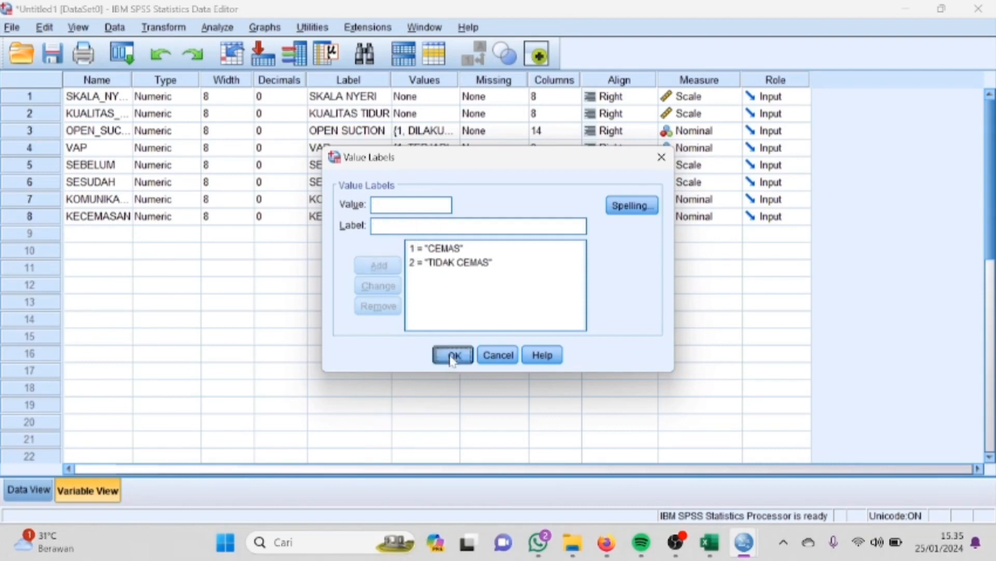
Step: Check the coding table in the Excel workbook and return to the SPSS variable definitions
left_click(710, 542)
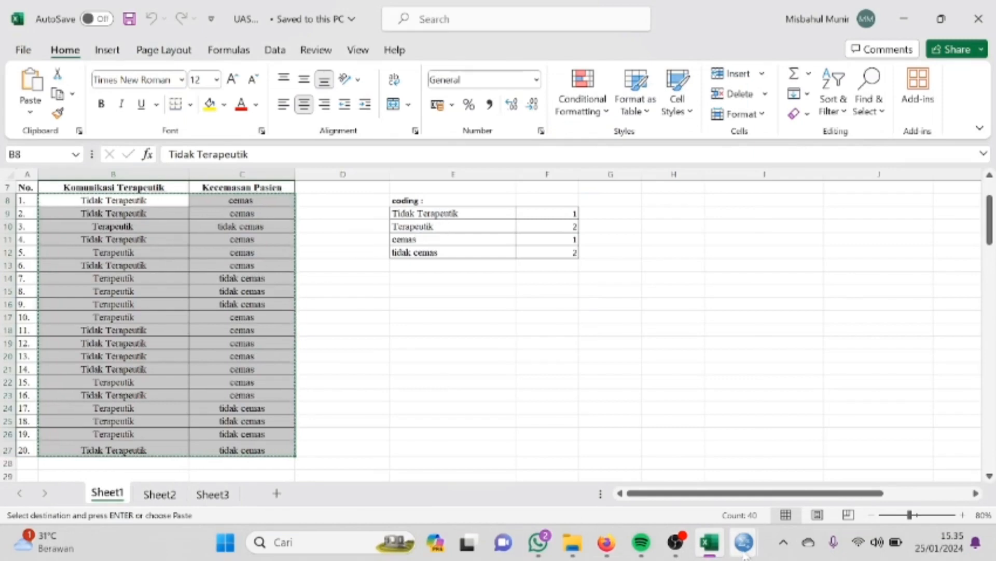
mouse_move(744, 555)
left_click(661, 465)
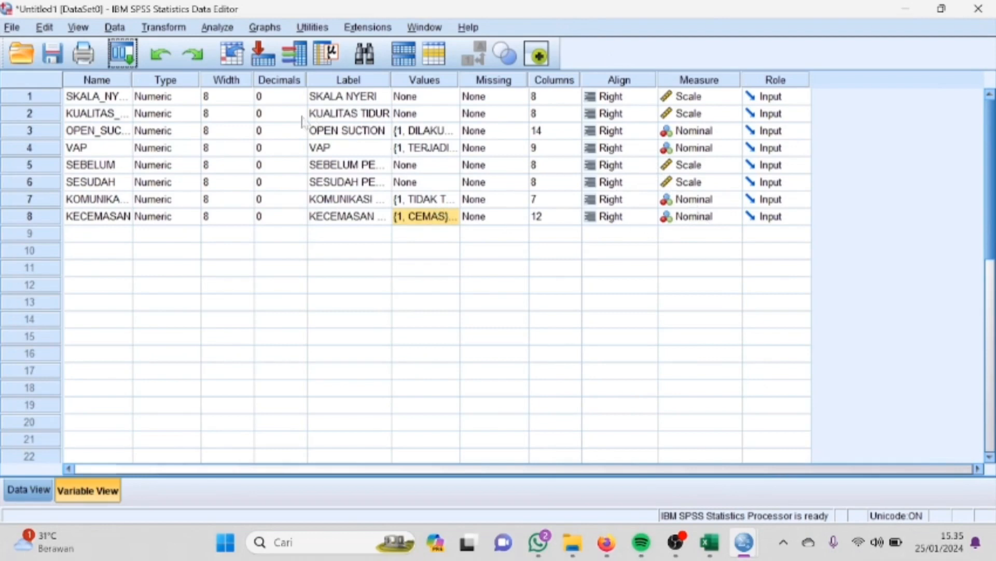
Step: Start a Crosstabs analysis and remove OPEN SUCTION from its rows and VAP from its columns
left_click(215, 28)
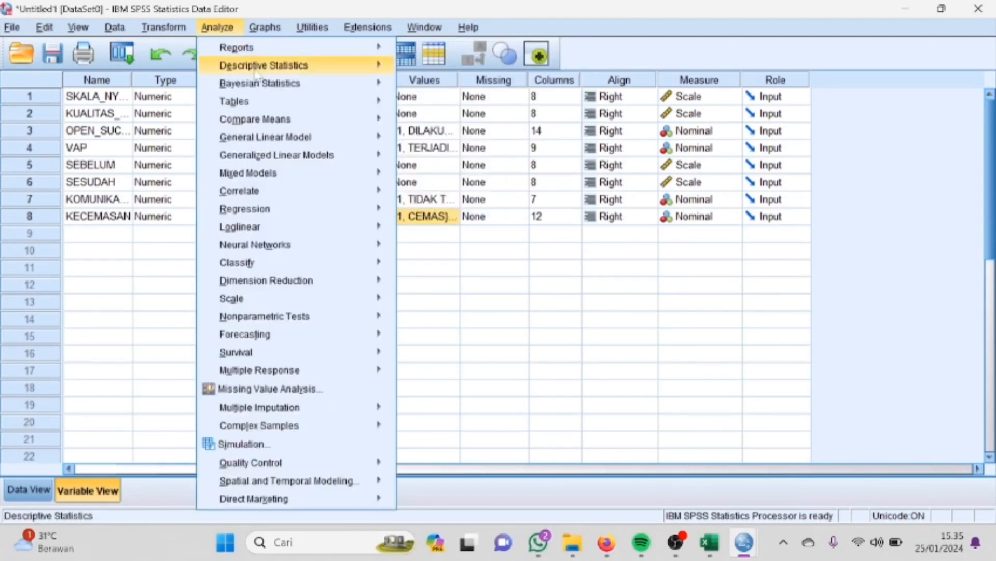
mouse_move(256, 70)
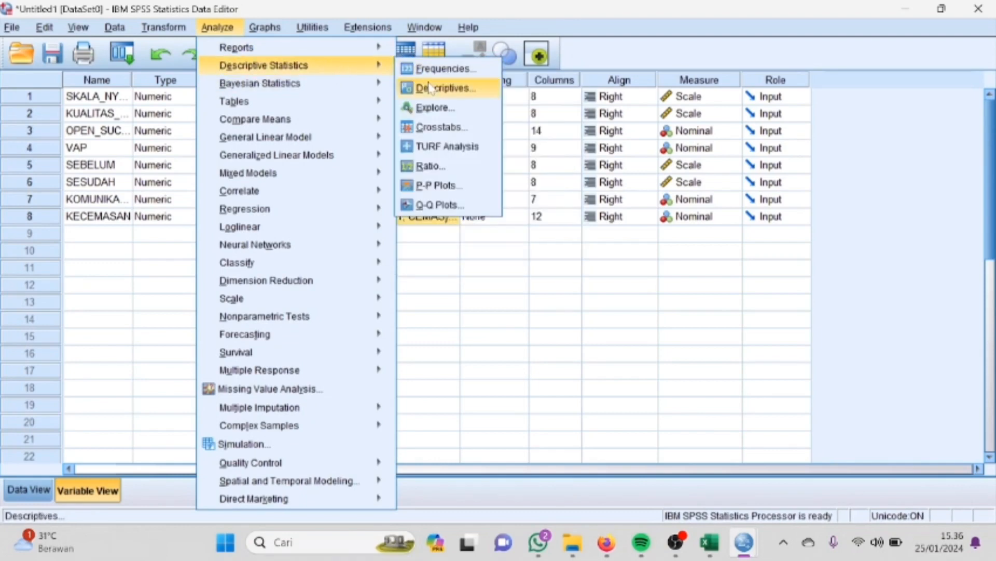
left_click(442, 127)
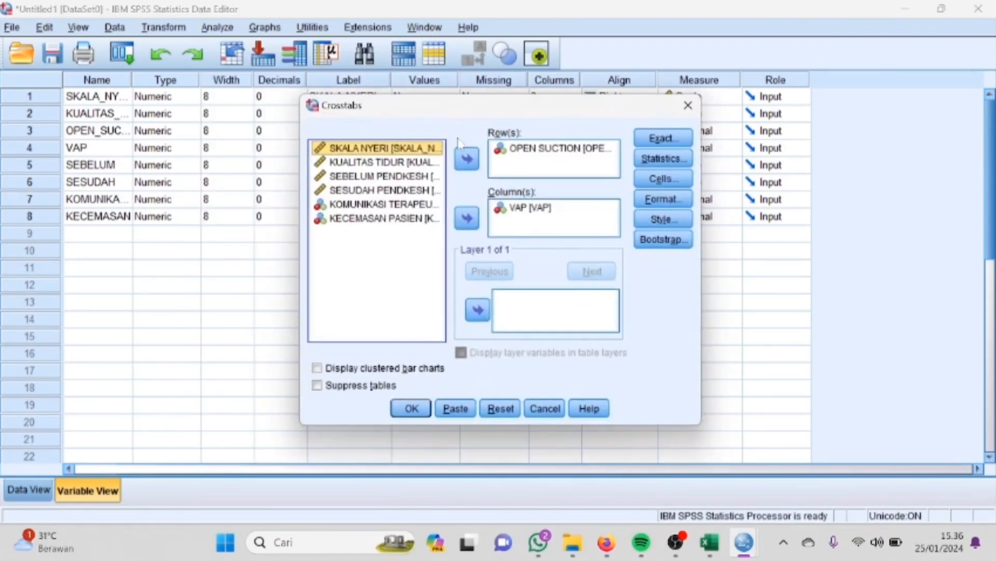
left_click(498, 151)
left_click(467, 159)
left_click(509, 207)
left_click(467, 218)
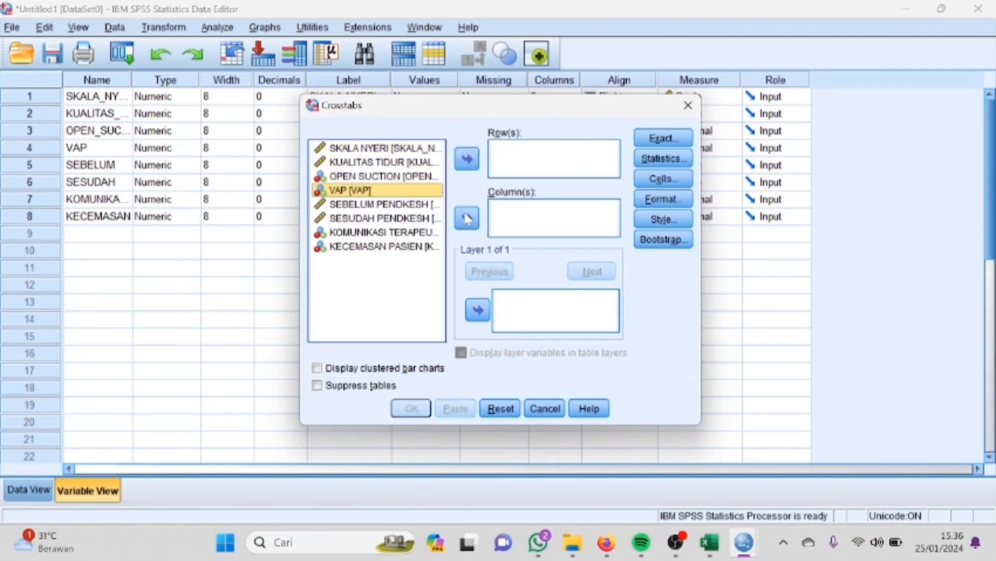
Step: Assign KOMUNIKASI TERAPEUTIK to the crosstab rows and KECEMASAN PASIEN to the columns
left_click(384, 232)
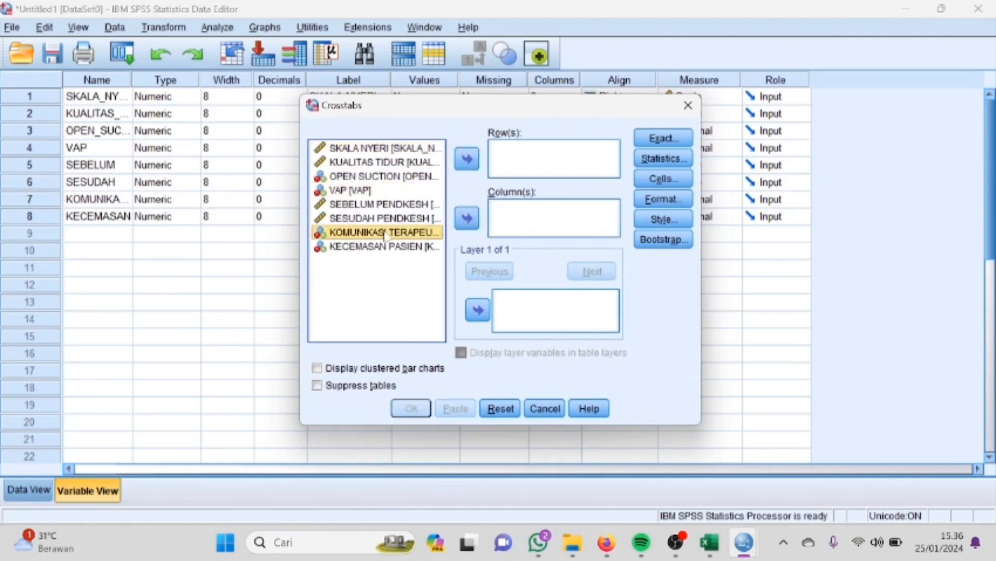
left_click(467, 159)
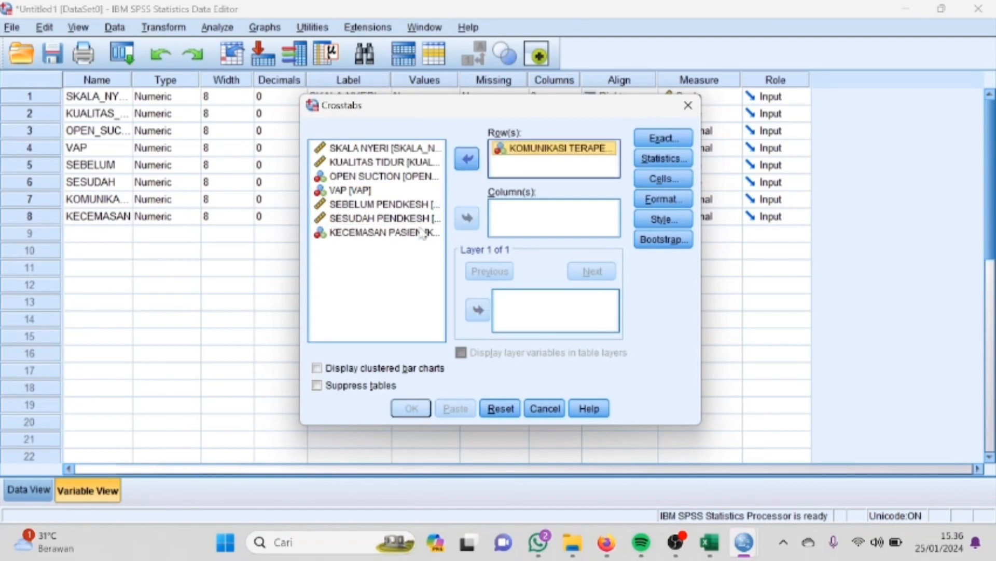
left_click(421, 232)
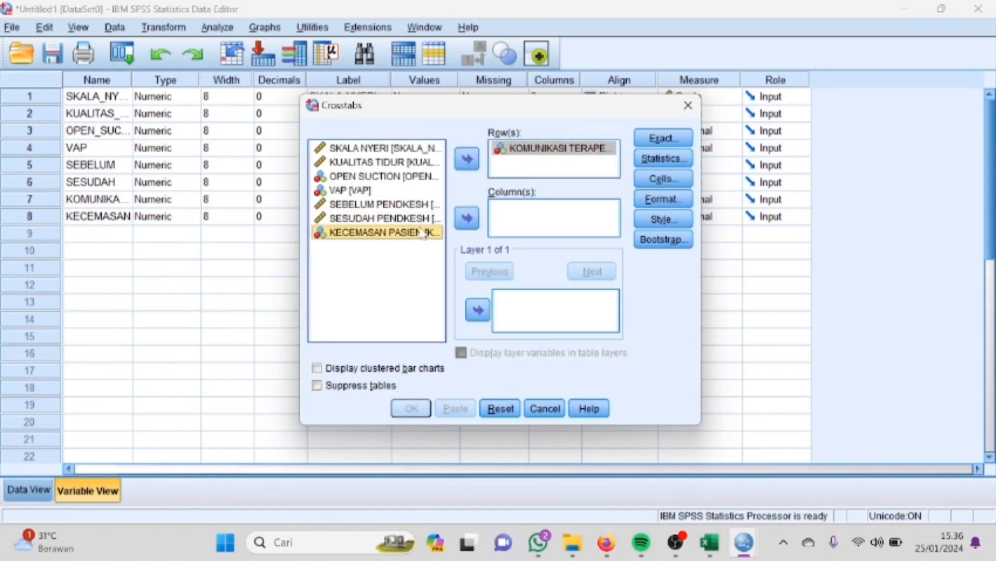
left_click(467, 218)
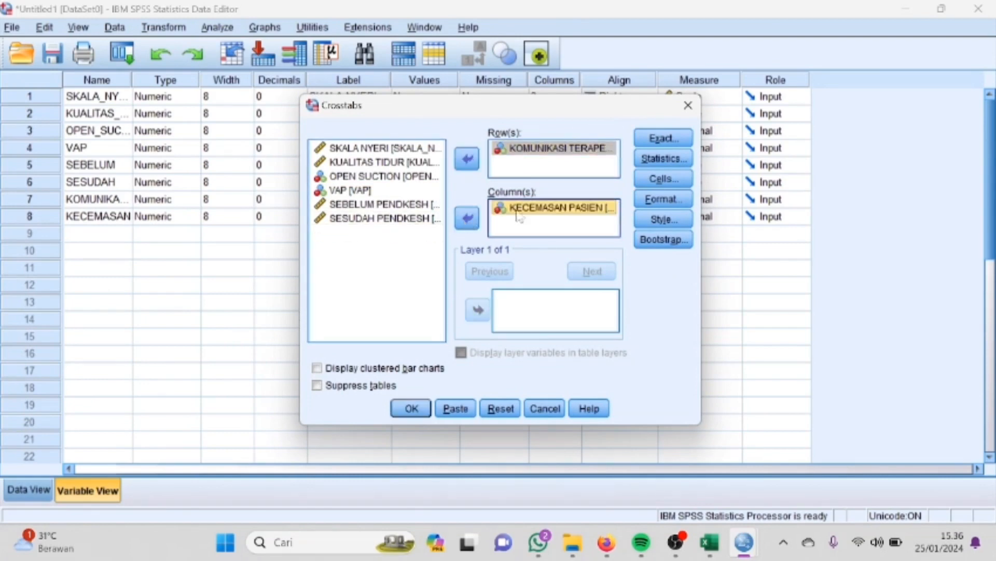
Step: Disable Chi-square, enable Contingency coefficient in the crosstab statistics, and run the analysis
left_click(653, 158)
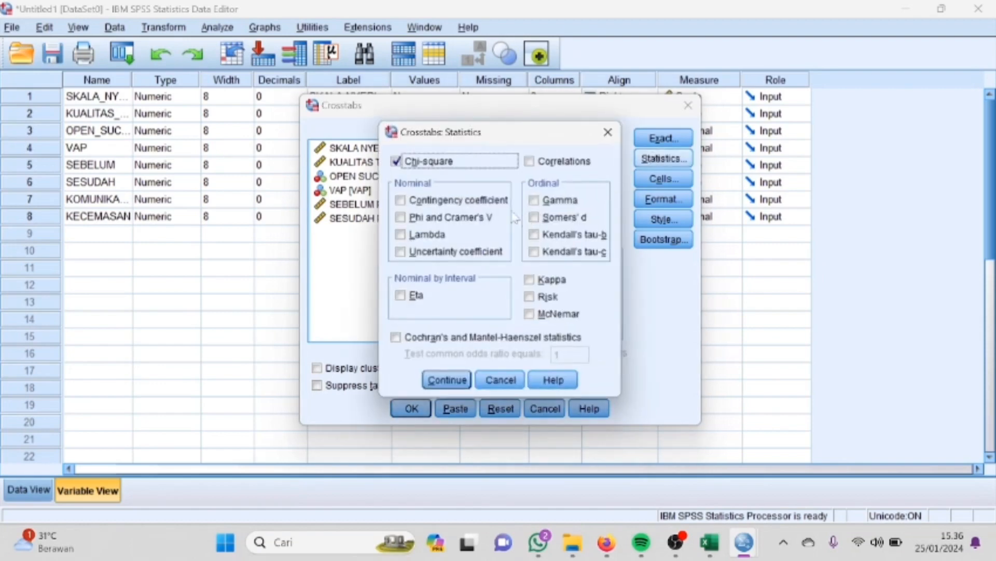
left_click(397, 161)
left_click(449, 206)
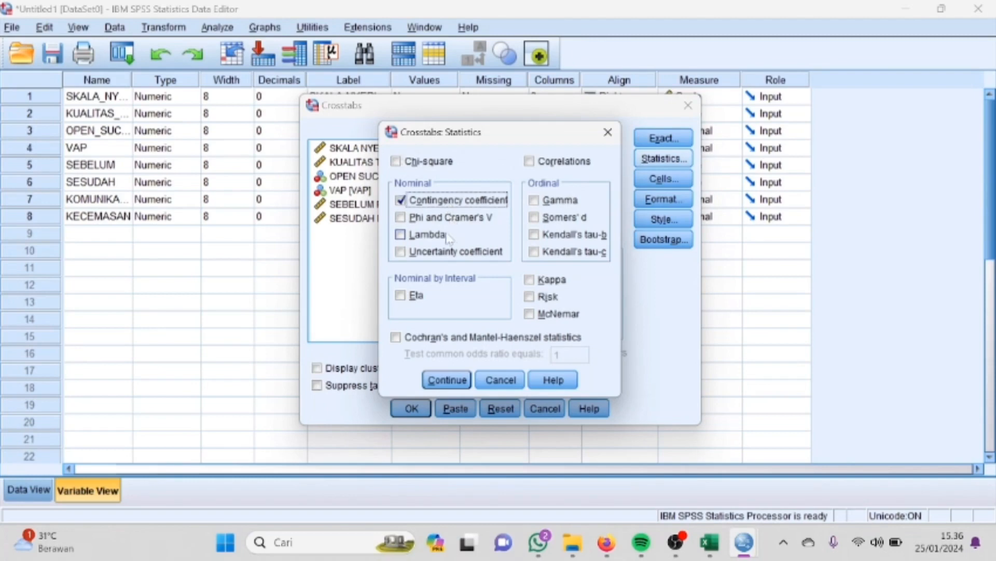
left_click(449, 381)
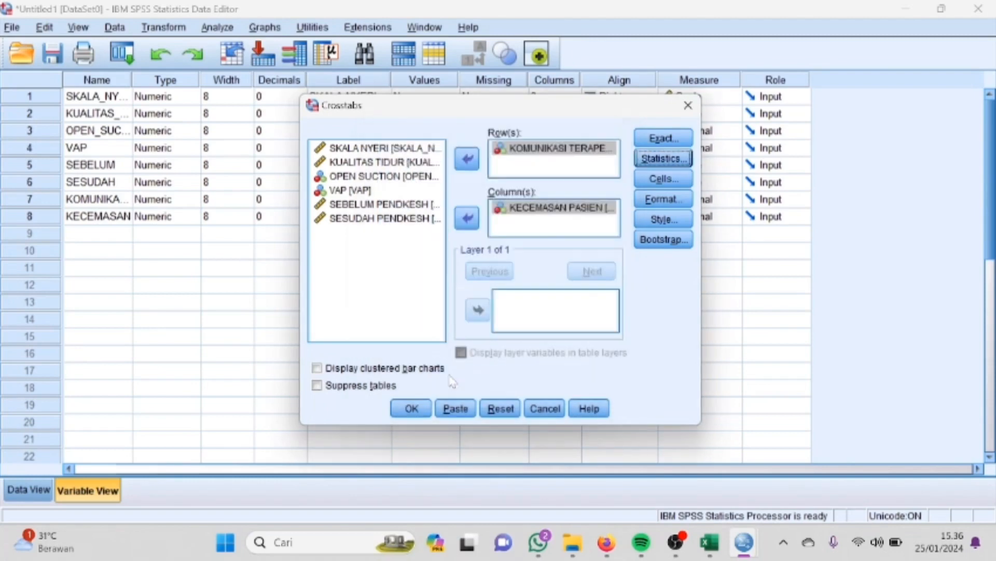
left_click(412, 408)
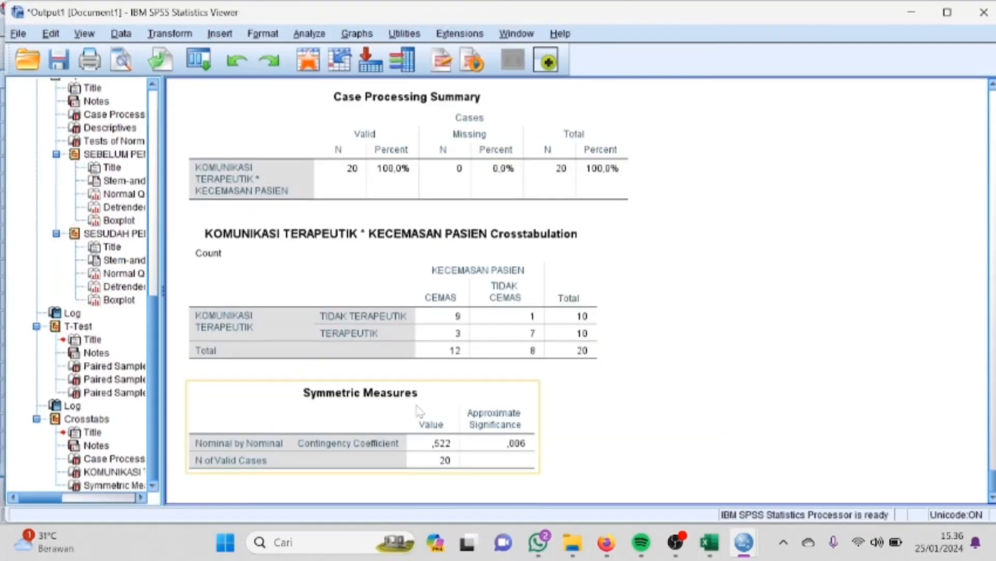
Step: Examine the crosstabulation counts and the contingency coefficient's approximate significance in the output
left_click(355, 327)
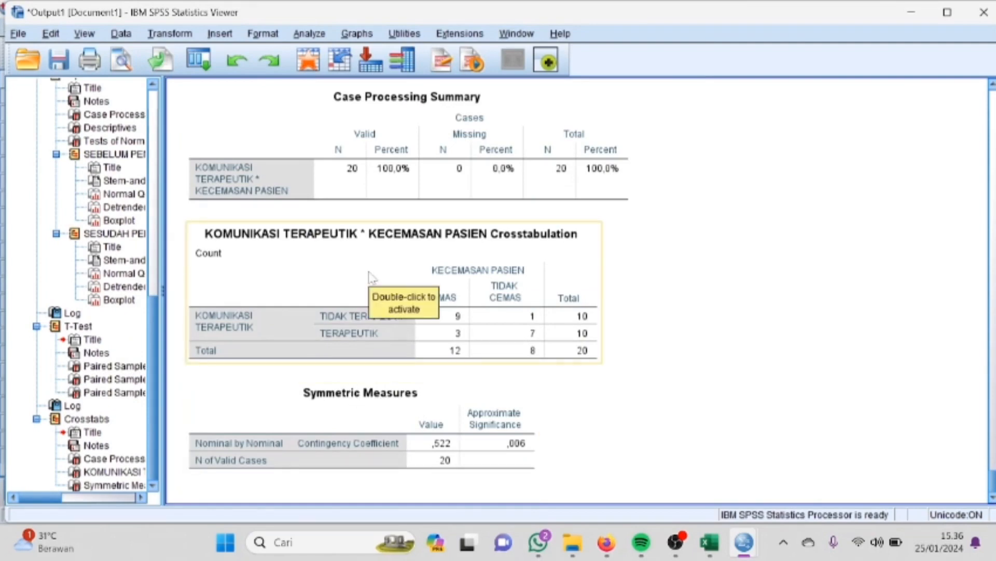
left_click(535, 419)
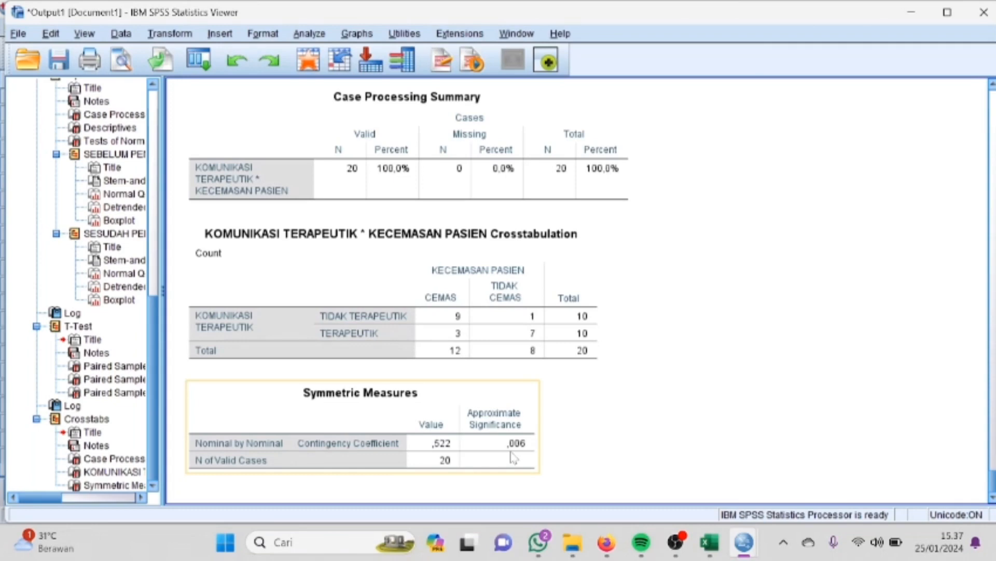
left_click(534, 481)
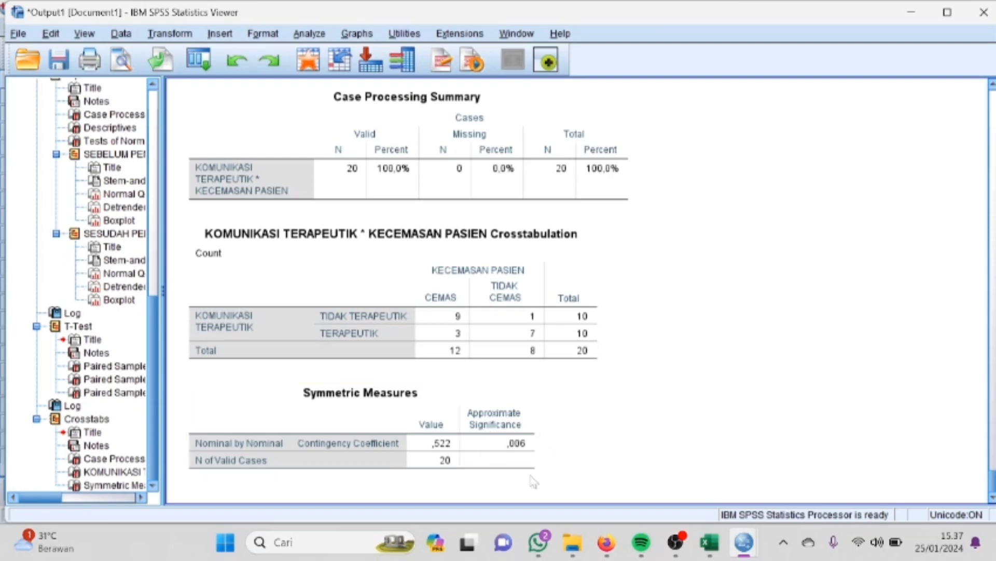